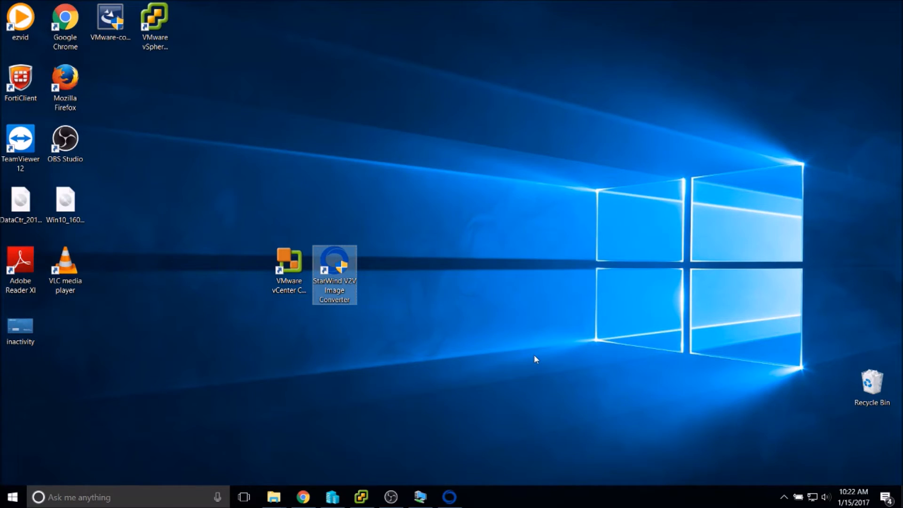
Select the StarWind V2V Image Converter and VMware vCenter Converter desktop shortcuts.
drag(448, 214, 426, 408)
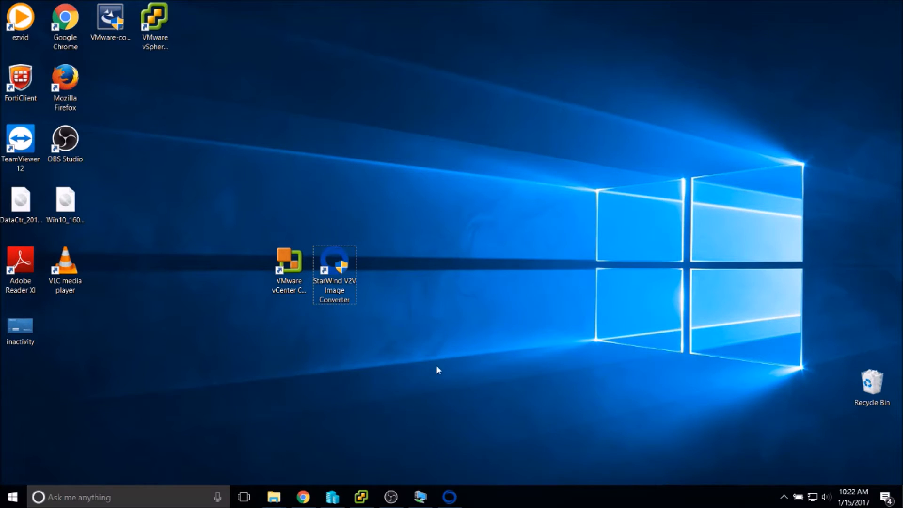
click(295, 284)
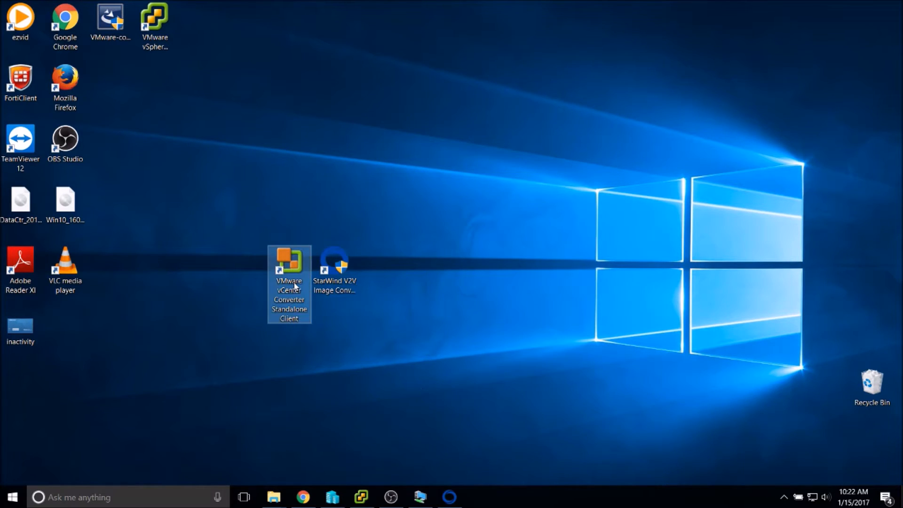
click(341, 284)
click(293, 259)
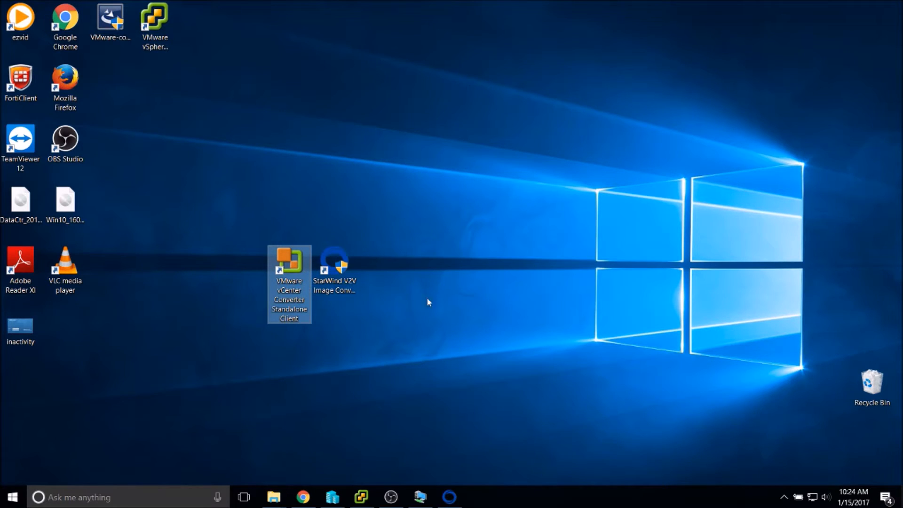
Compare the converter shortcuts, then launch StarWind V2V Image Converter from its desktop icon.
click(439, 311)
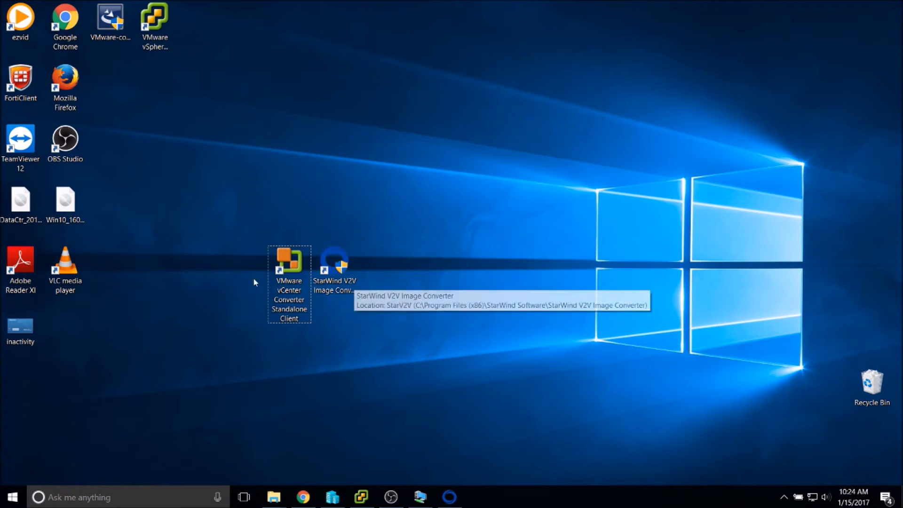
click(284, 267)
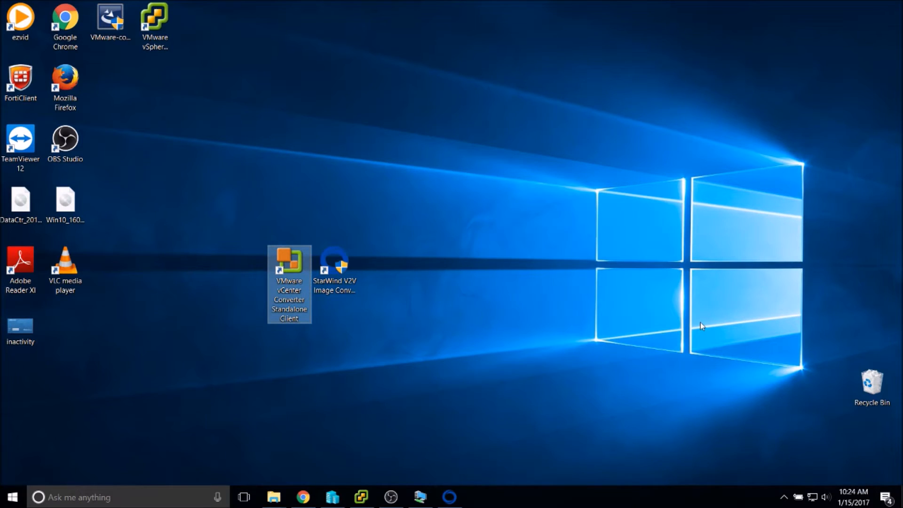
click(463, 298)
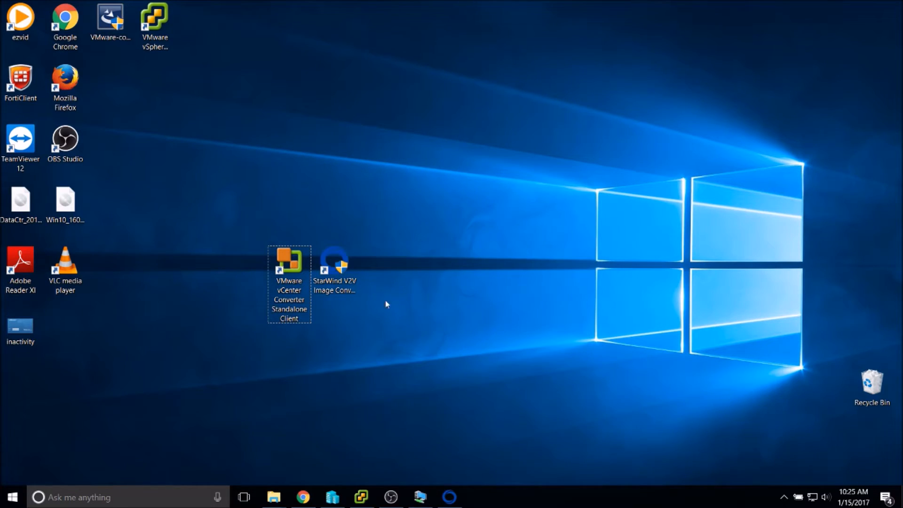
click(334, 266)
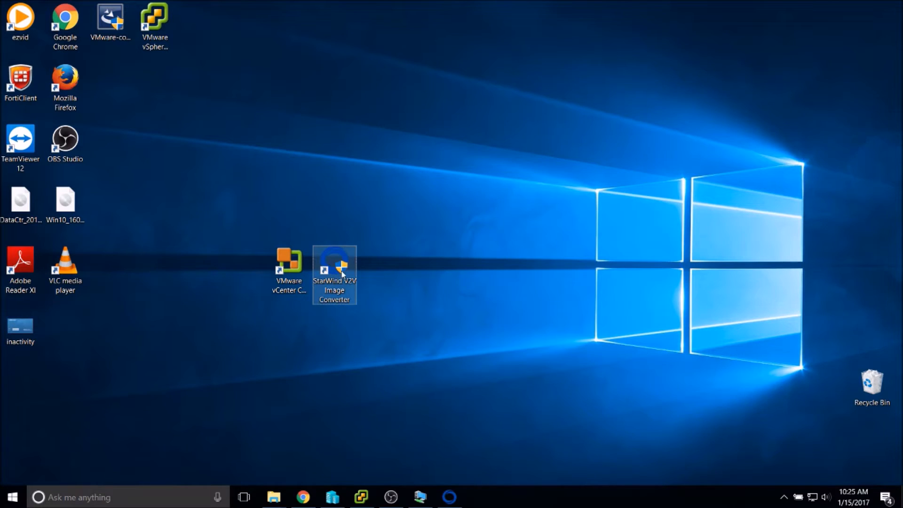
click(401, 320)
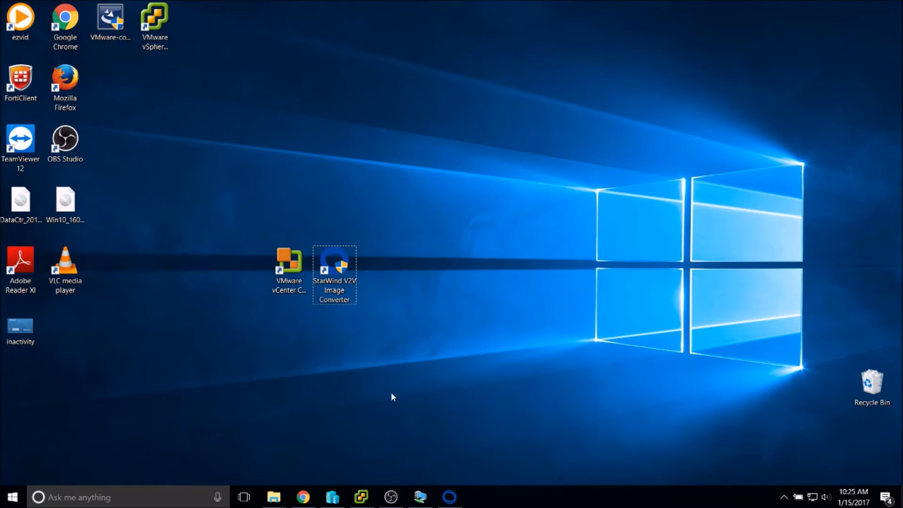
click(272, 269)
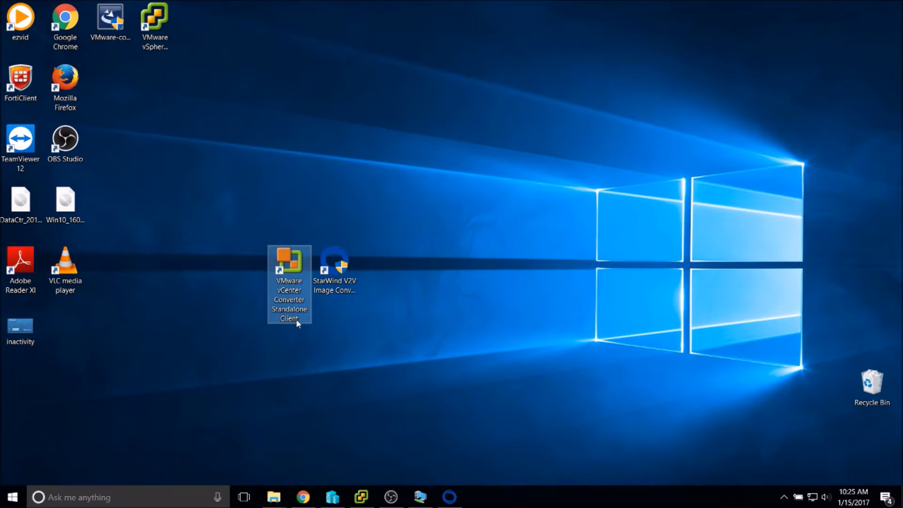
click(407, 315)
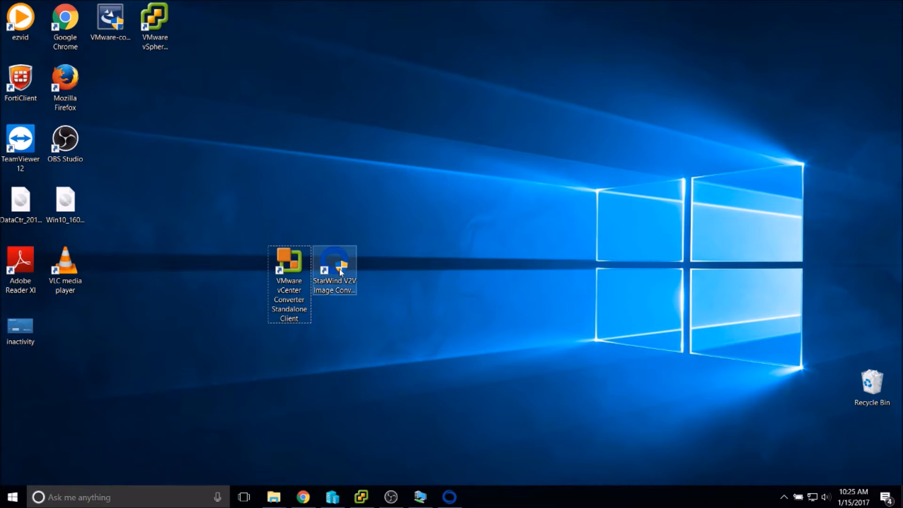
double_click(341, 272)
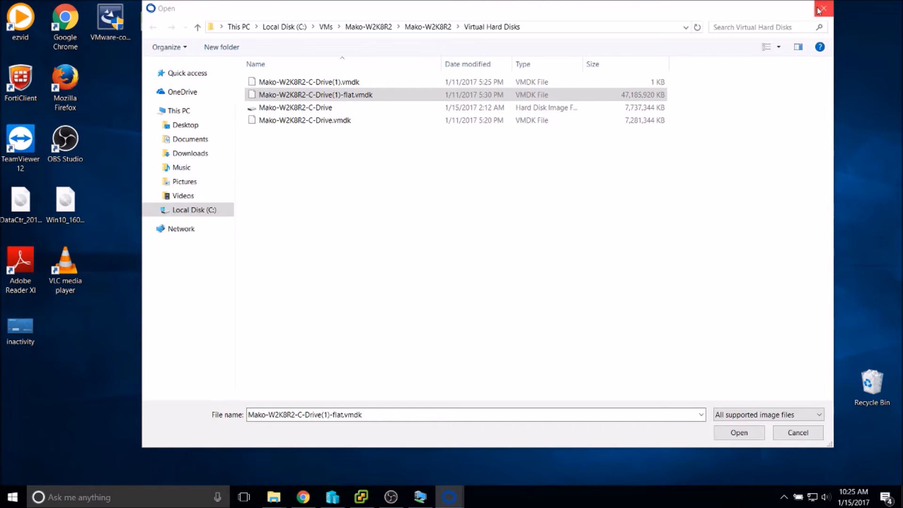
Close the Open dialog, cancel out of StarWind, and relaunch StarWind V2V Image Converter.
click(826, 8)
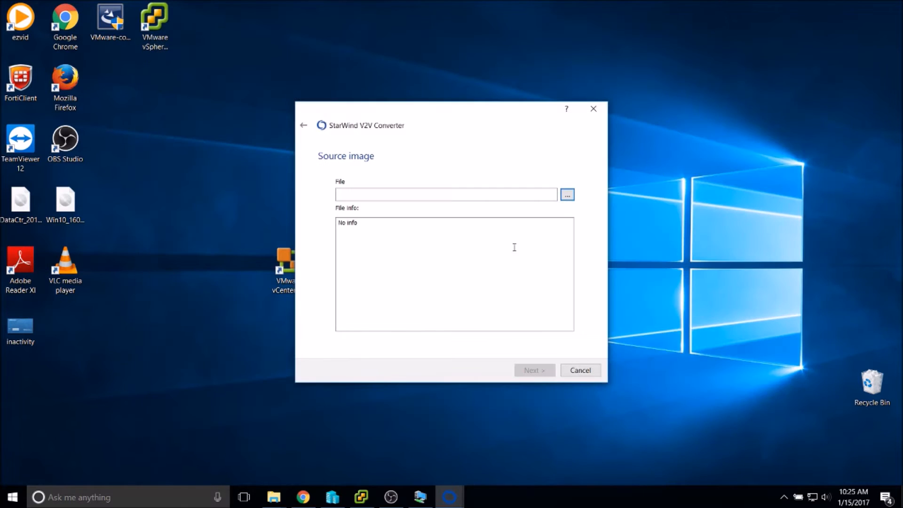
click(575, 370)
click(585, 375)
double_click(339, 272)
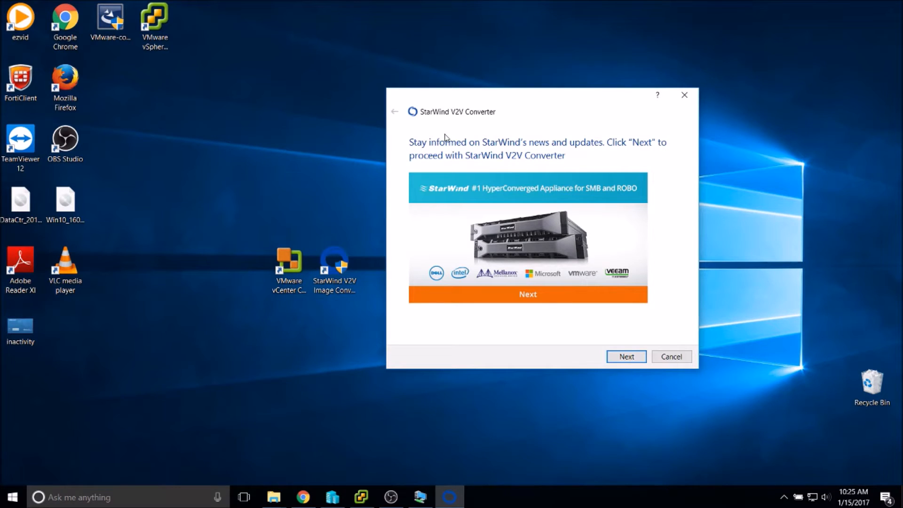
Pass the news page, keep Local file as the source, and browse for the disk image.
click(615, 357)
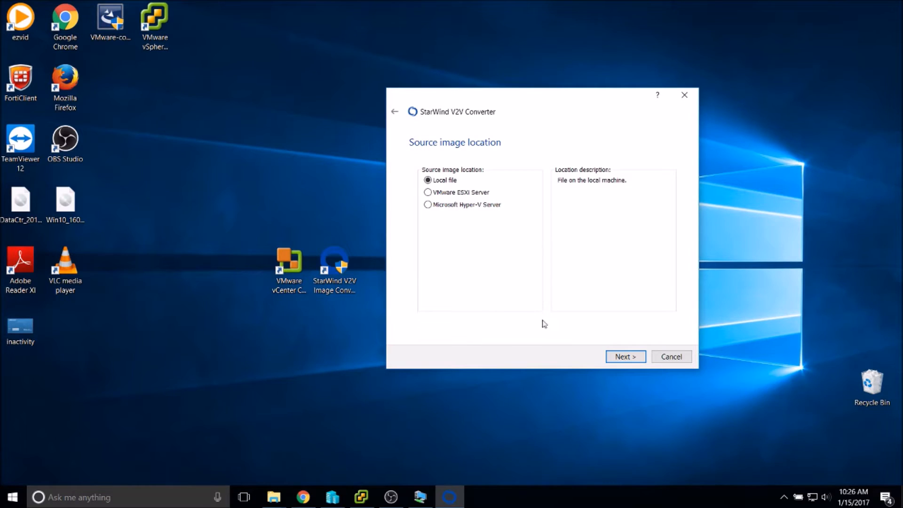
click(625, 357)
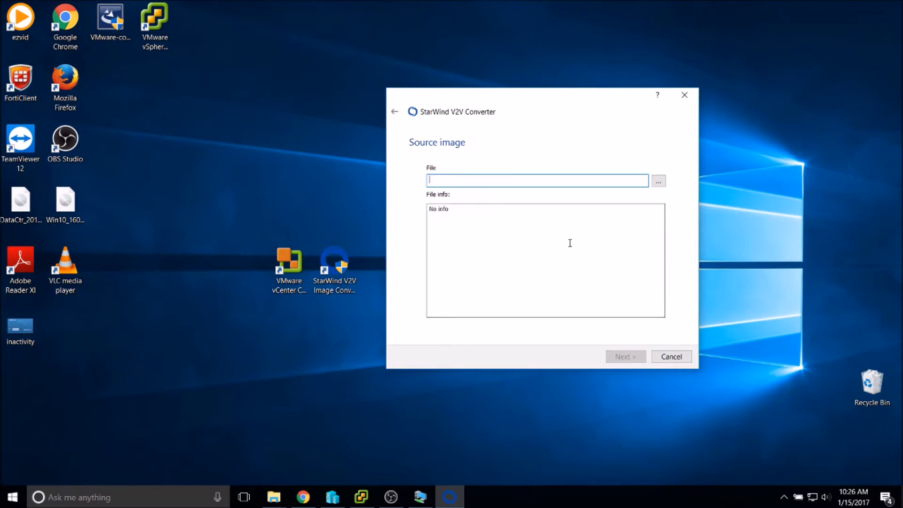
click(659, 181)
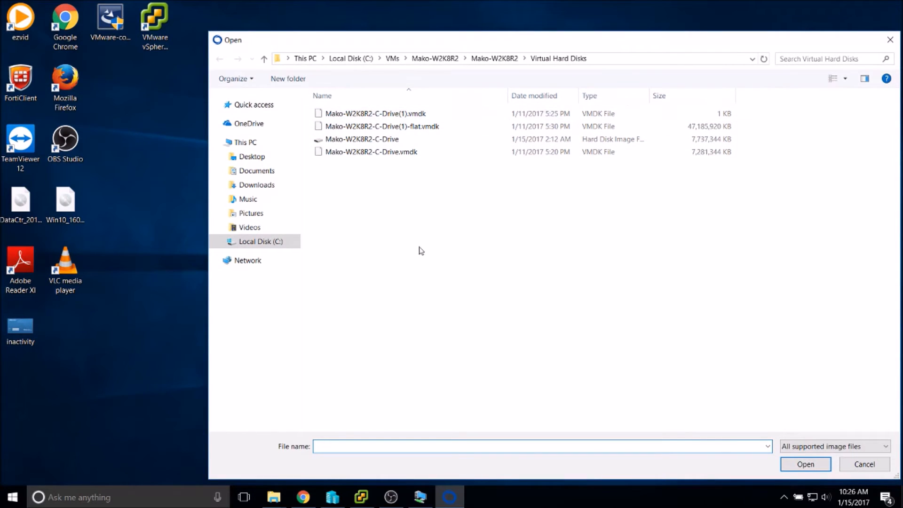
Check Mako-W2K8R2-C-Drive's properties (7.37 GB VHDX), then widen the Name column.
click(365, 139)
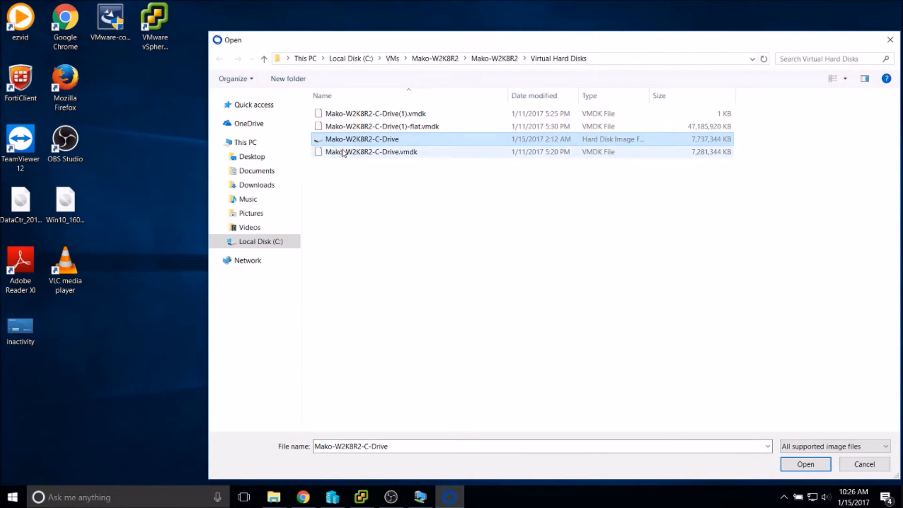
right_click(349, 145)
click(398, 334)
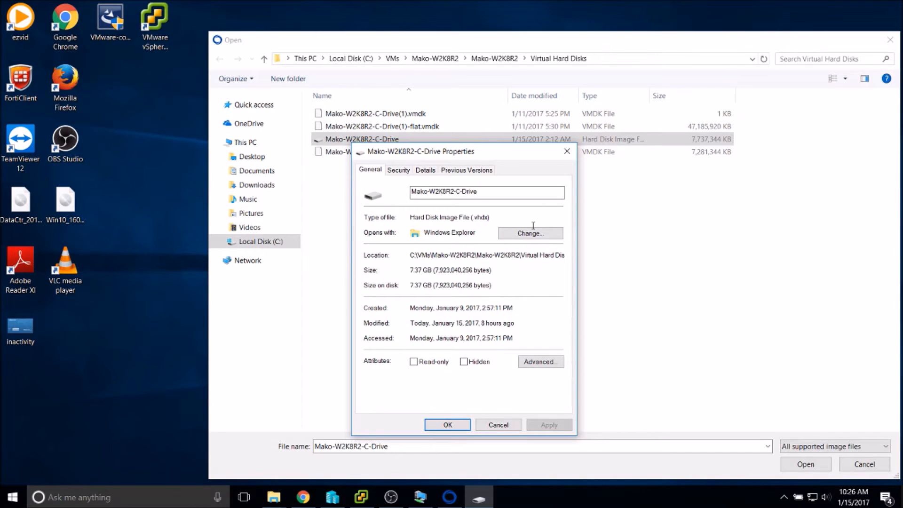
click(491, 428)
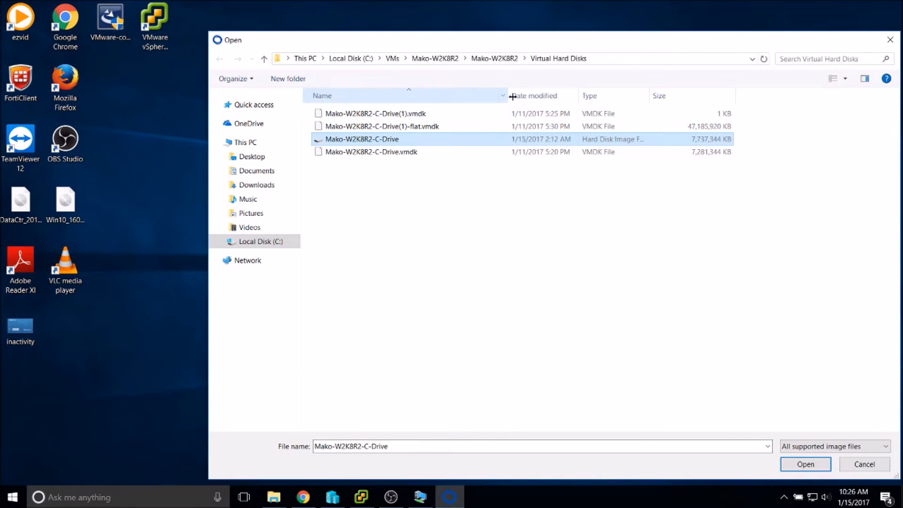
mouse_move(508, 95)
mouse_down()
mouse_move(532, 96)
mouse_move(518, 100)
mouse_up()
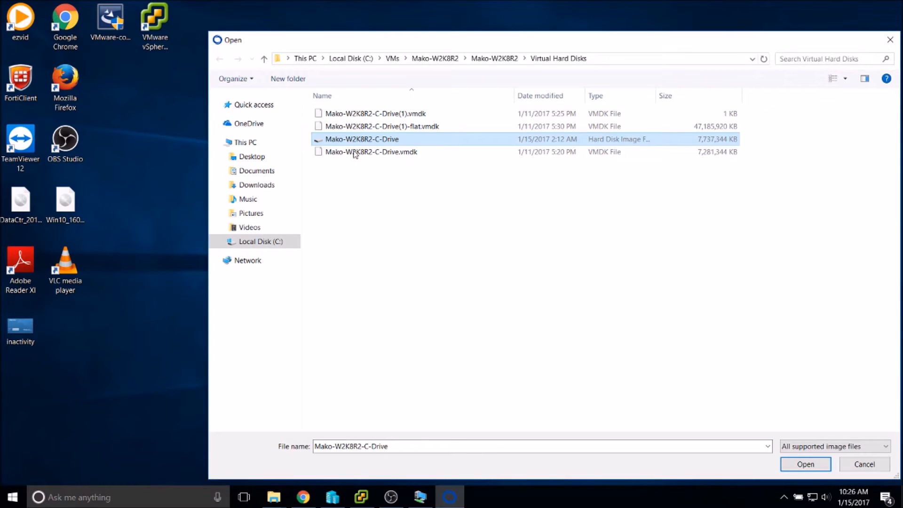
Compare the Mako-W2K8R2-C-Drive VMDK files, settling on the C-Drive hard disk image.
click(525, 295)
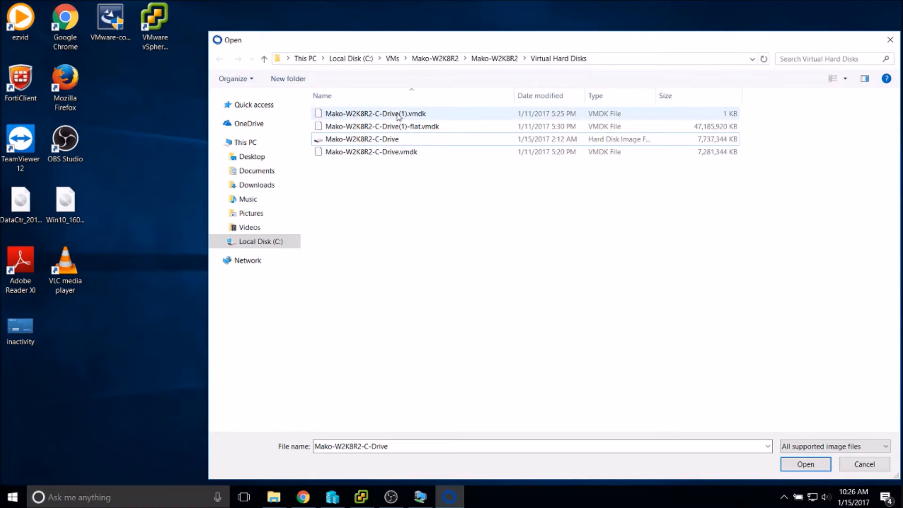
click(424, 127)
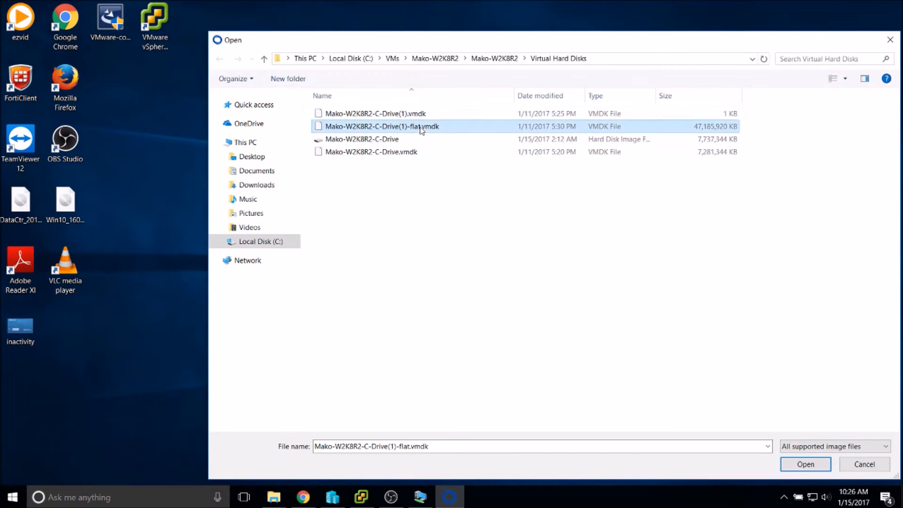
click(425, 113)
click(415, 126)
click(394, 155)
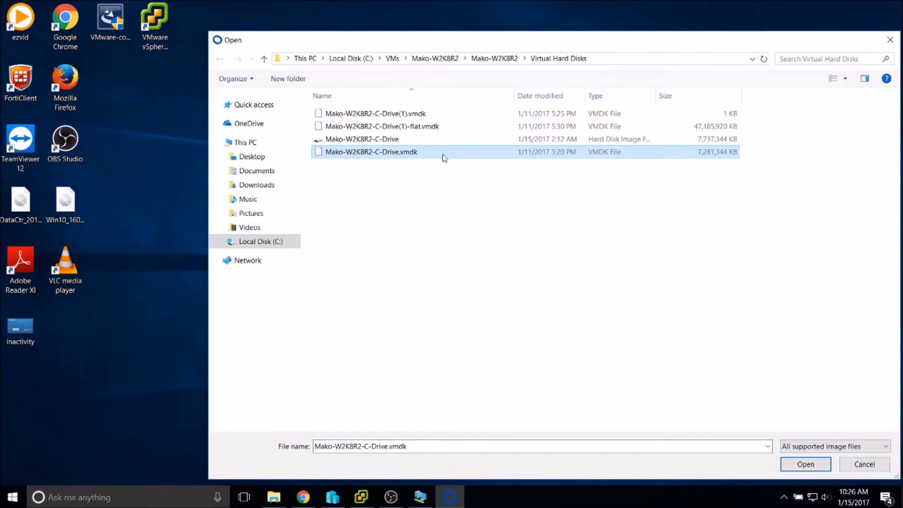
click(378, 180)
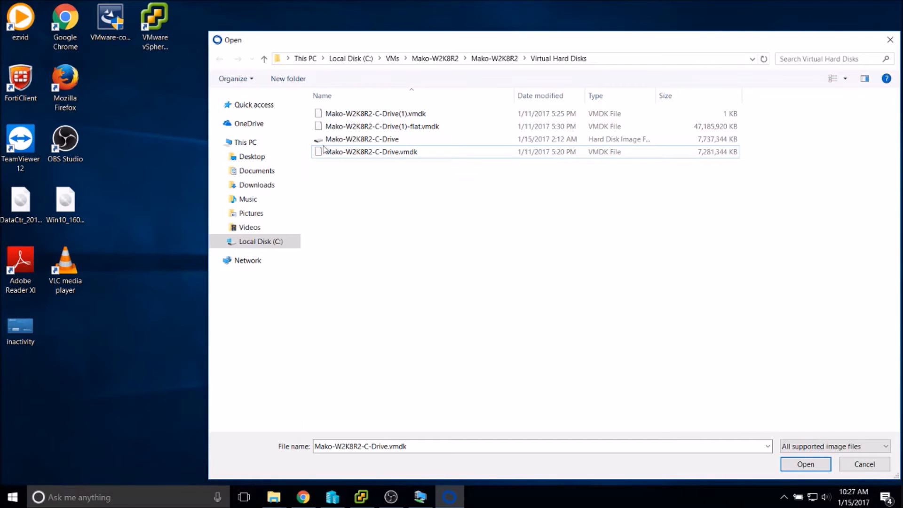
click(375, 128)
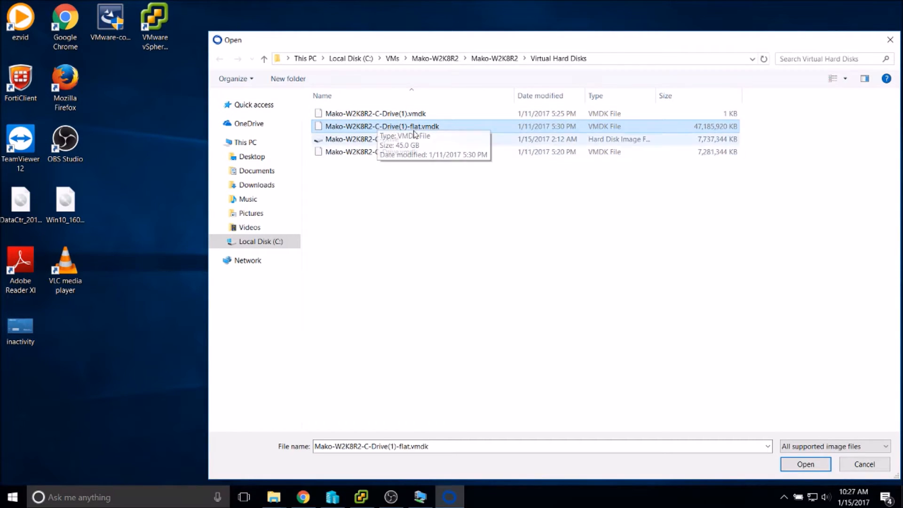
click(401, 154)
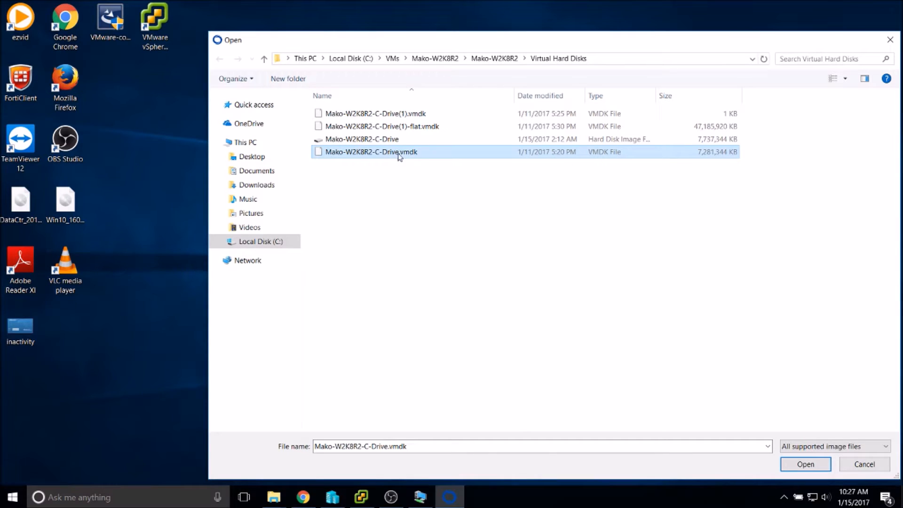
key(Up)
key(Up)
key(Up)
key(Down)
key(Up)
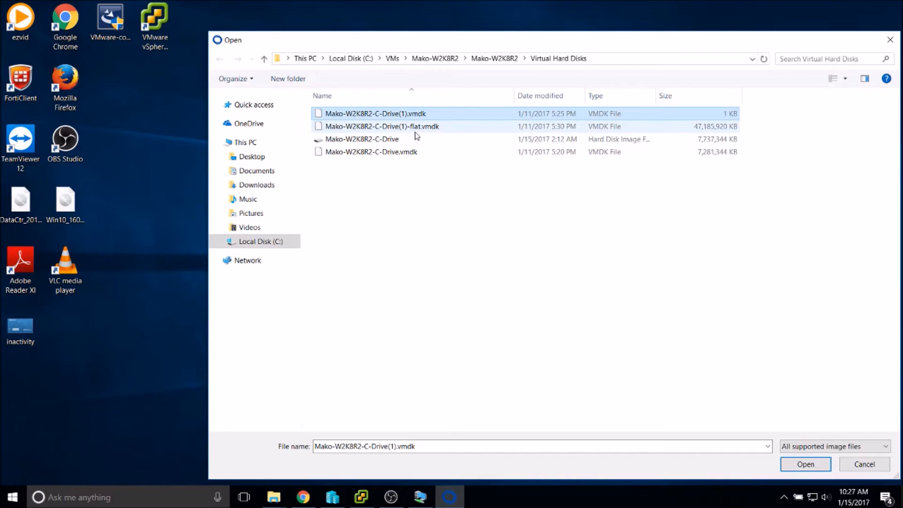
key(Down)
click(387, 141)
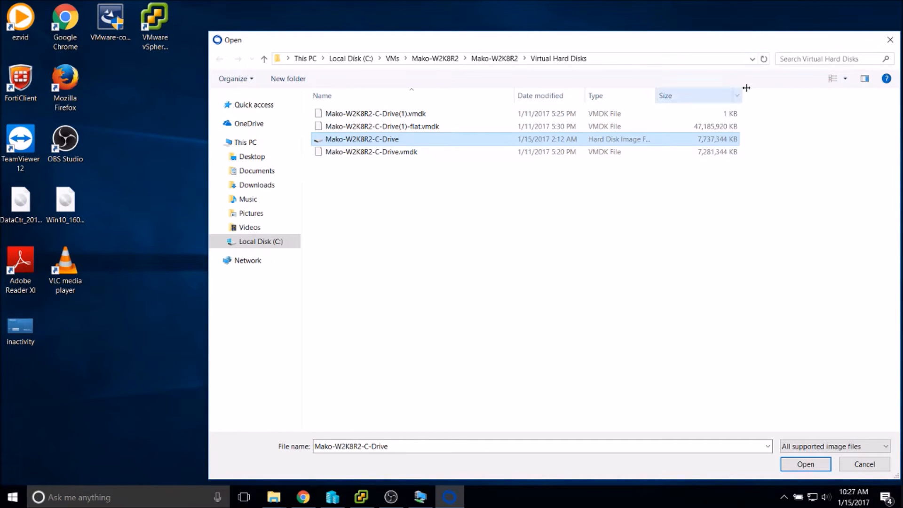
Widen the file size column and reselect the Mako-W2K8R2-C-Drive hard disk image.
mouse_move(744, 96)
mouse_down()
mouse_move(771, 97)
mouse_move(748, 96)
mouse_up()
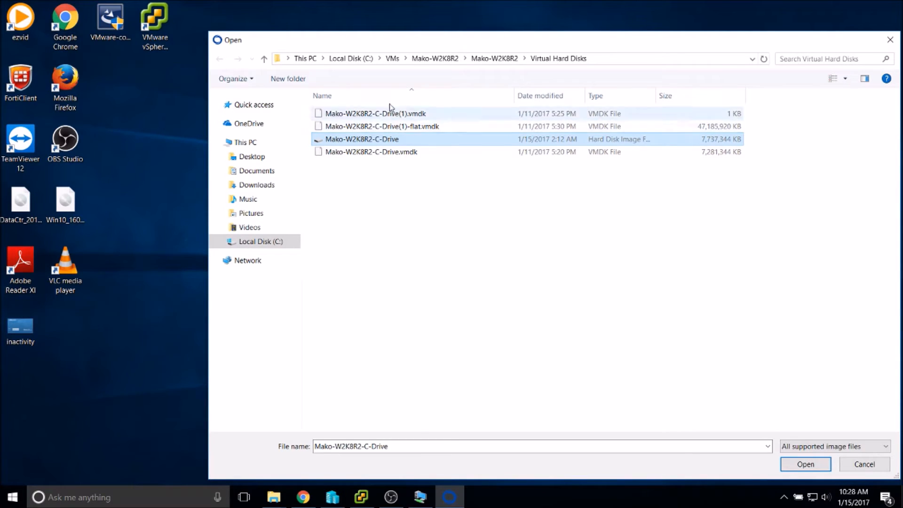
click(401, 127)
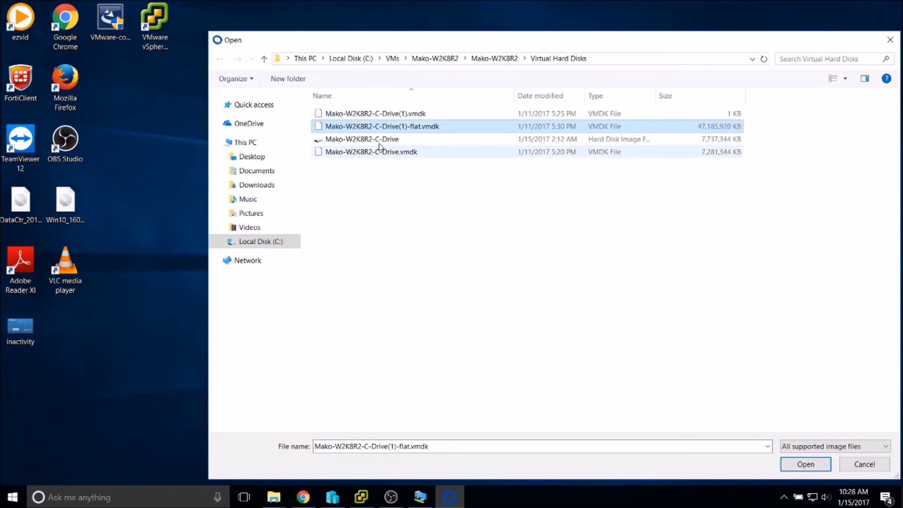
click(351, 139)
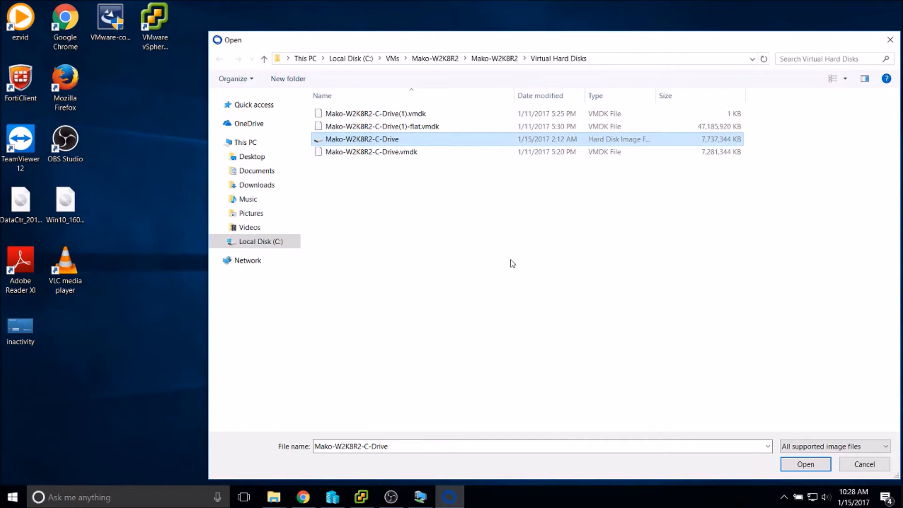
click(589, 300)
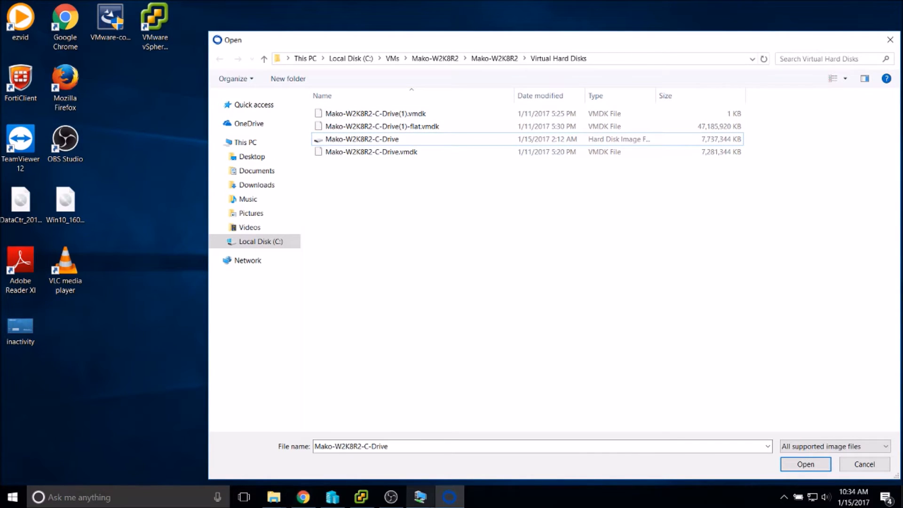
Bring the Mako-Windows7 VM console forward and open its taskbar window options.
click(418, 500)
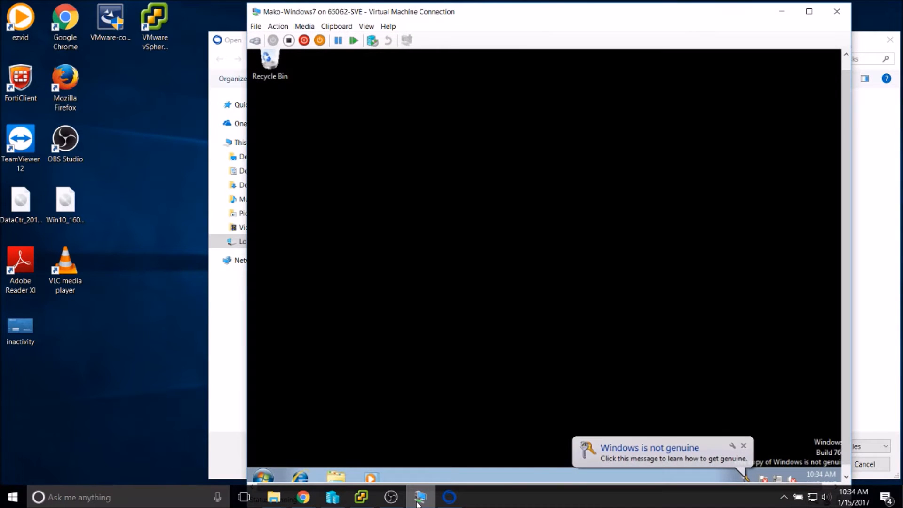
right_click(419, 499)
Close the Mako-Windows7 console and return to Hyper-V Manager after checking the vSphere Client.
click(411, 476)
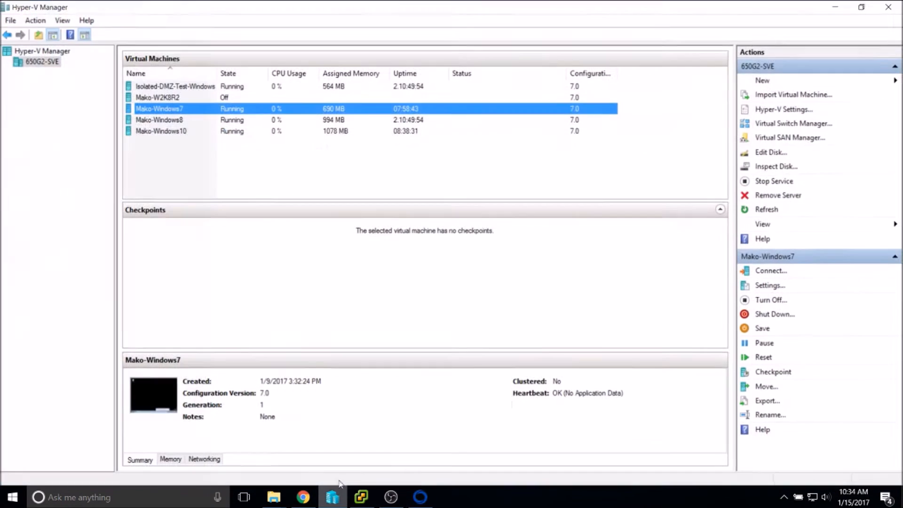
click(333, 497)
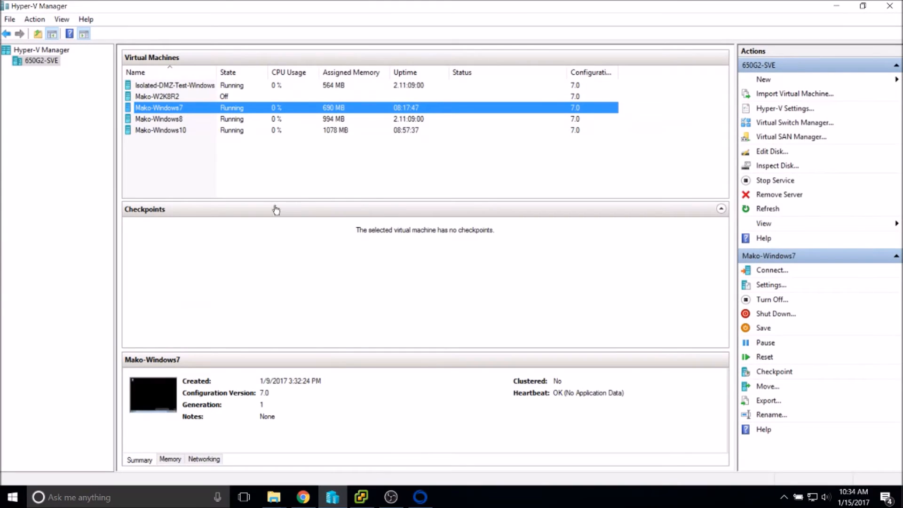
click(174, 97)
click(175, 108)
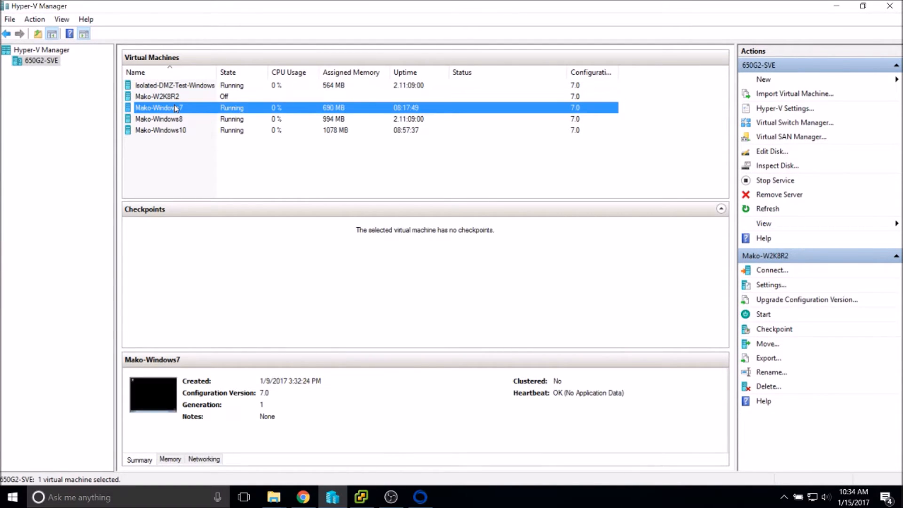
click(360, 496)
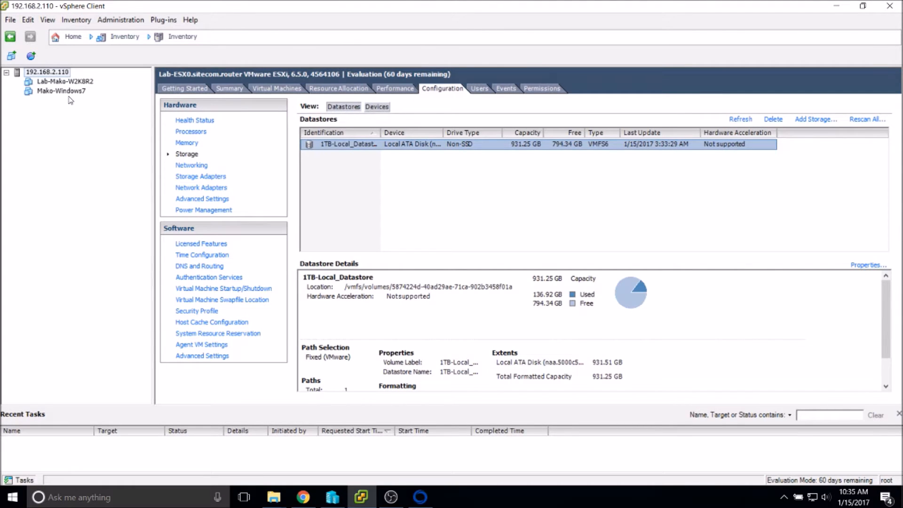
click(369, 500)
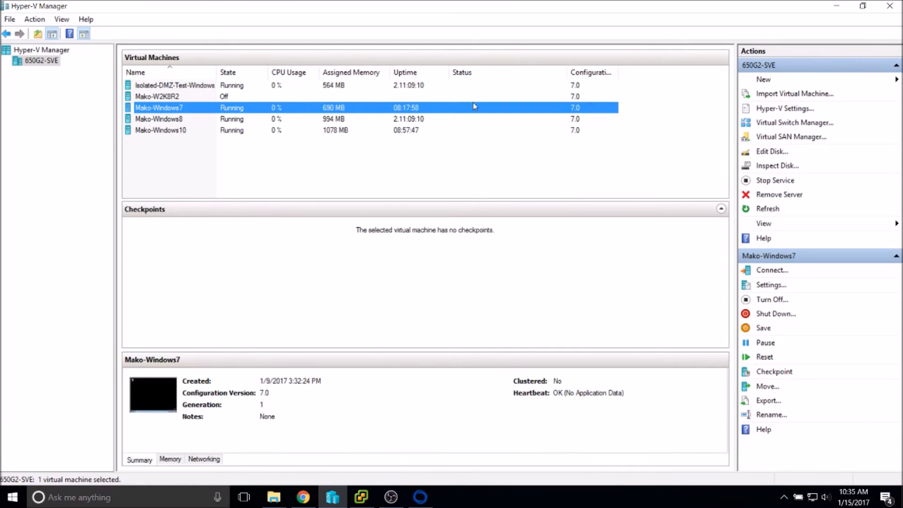
click(174, 120)
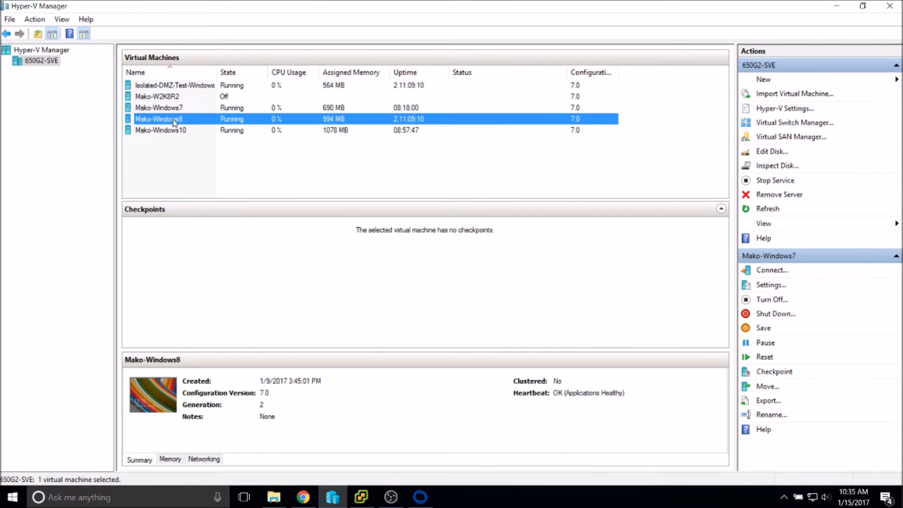
Shut down Mako-Windows7 from its context menu, confirm, and verify its state.
right_click(172, 111)
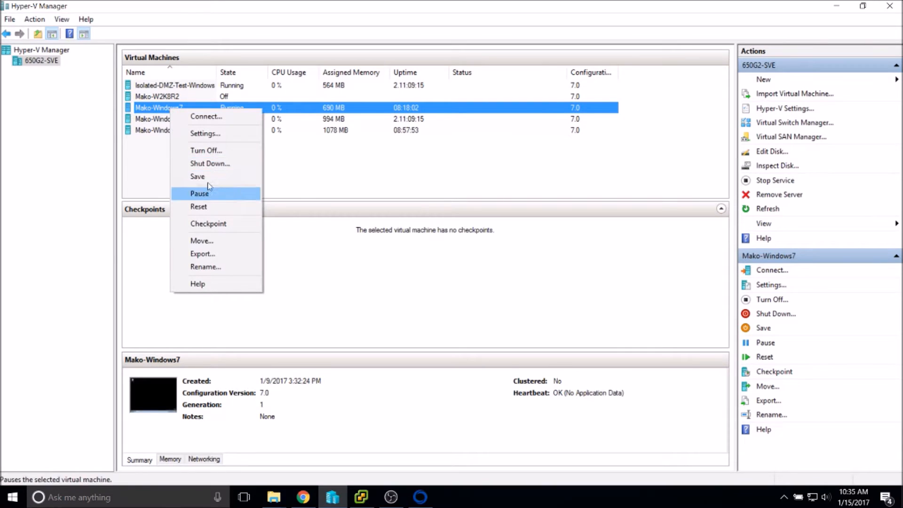
click(205, 164)
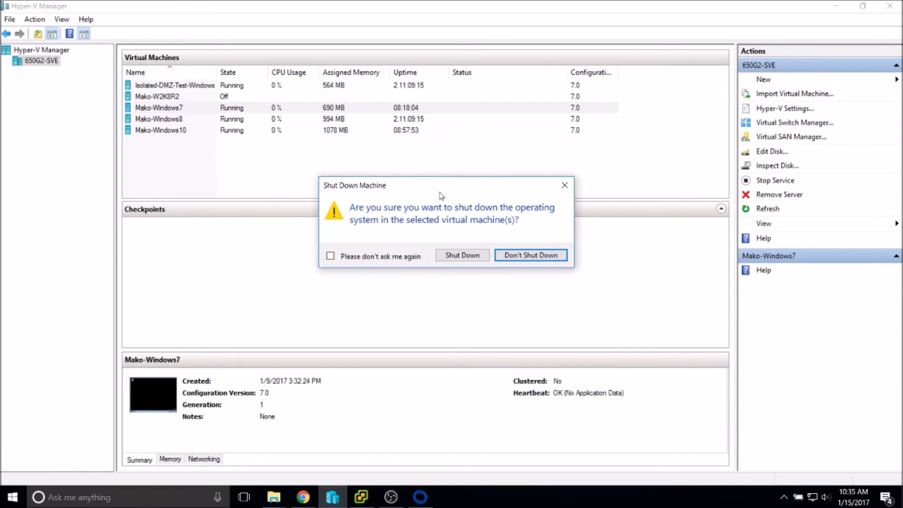
click(463, 255)
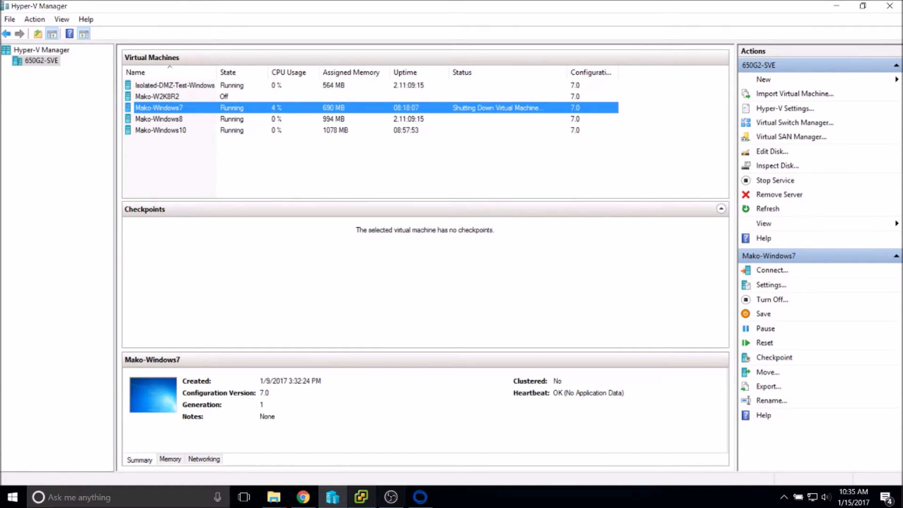
click(274, 497)
click(271, 447)
click(332, 497)
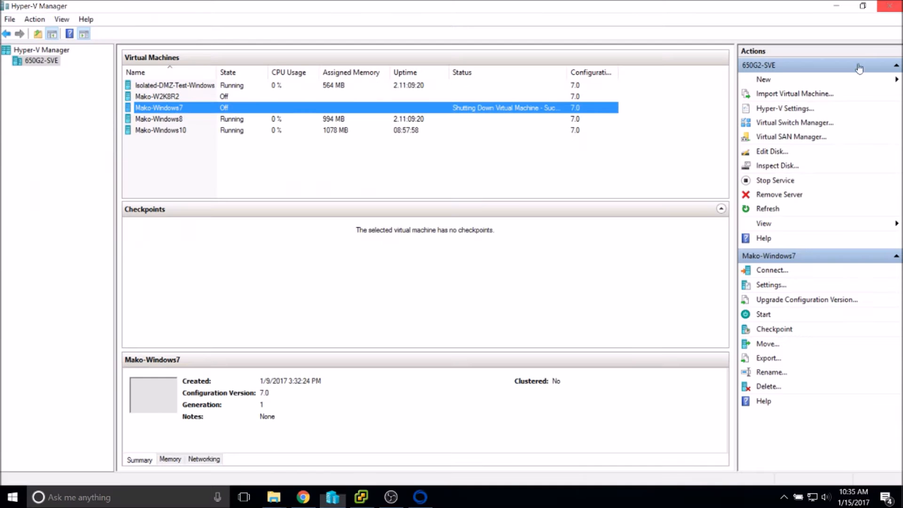
Browse to VMs > Mako-Windows8 > Virtual Hard Disks and choose Mako-Windows8-C-Drive as source.
click(390, 498)
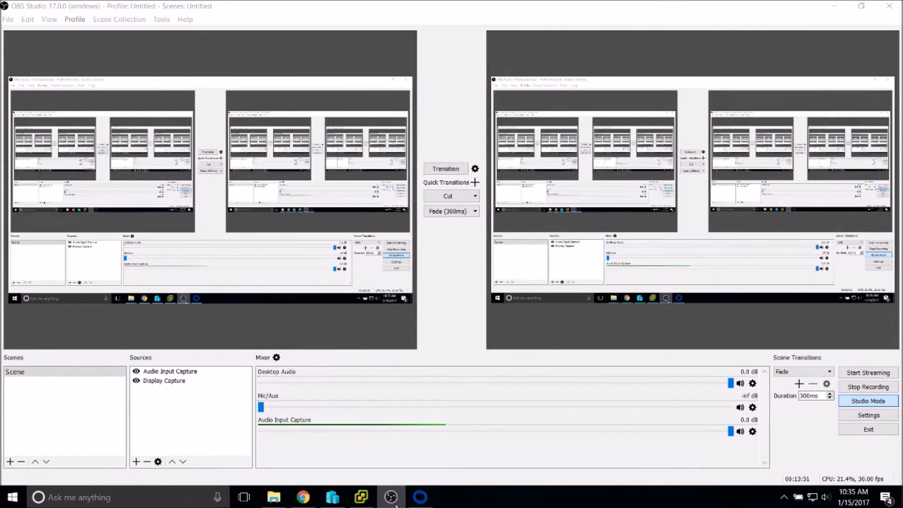
click(392, 497)
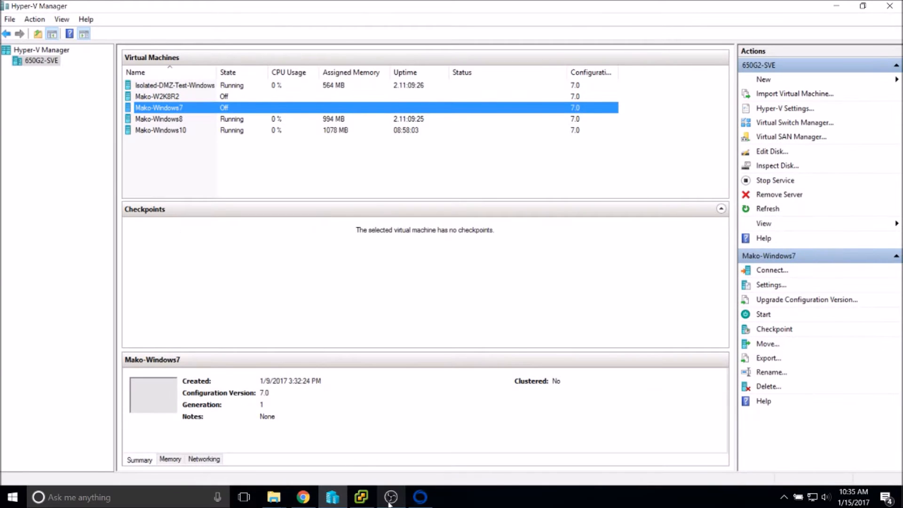
click(425, 503)
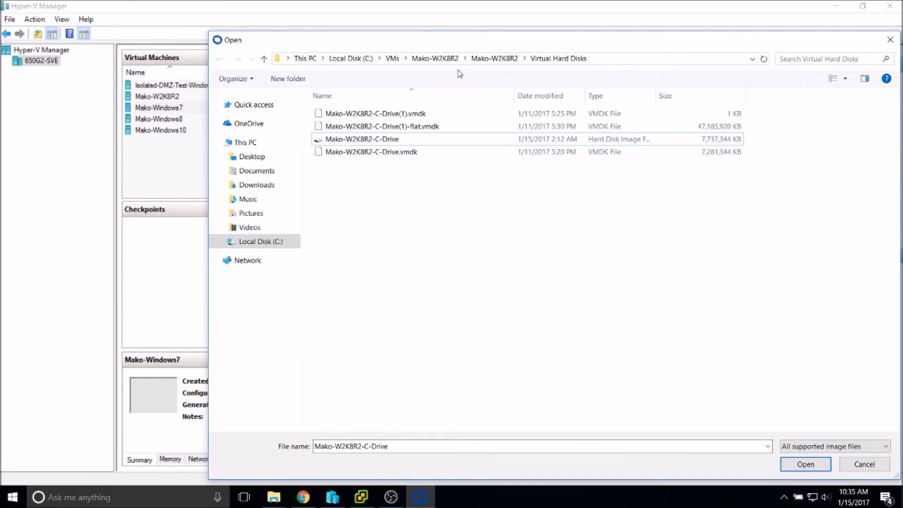
click(392, 60)
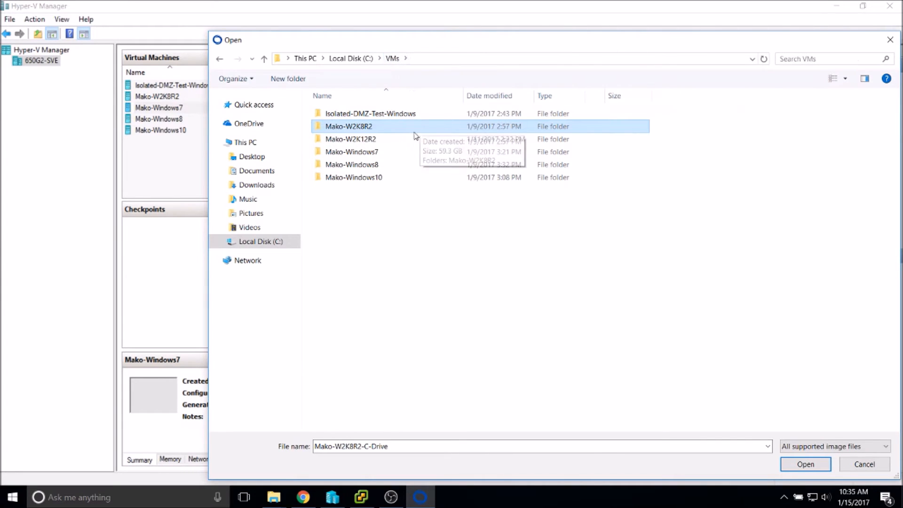
double_click(365, 164)
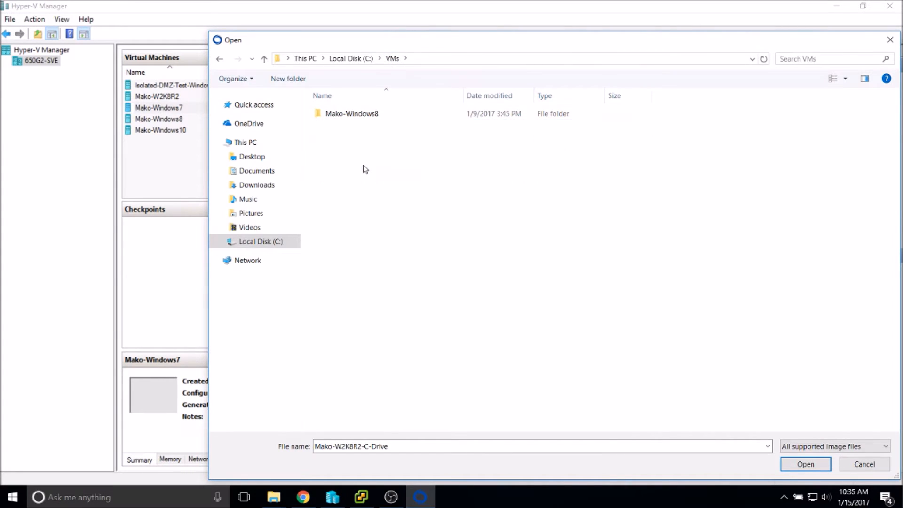
double_click(353, 115)
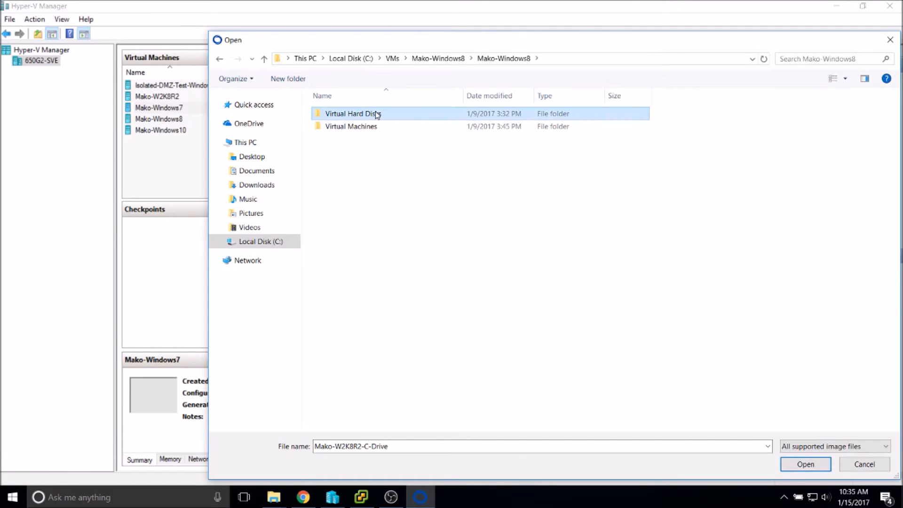
double_click(374, 115)
double_click(464, 95)
double_click(382, 114)
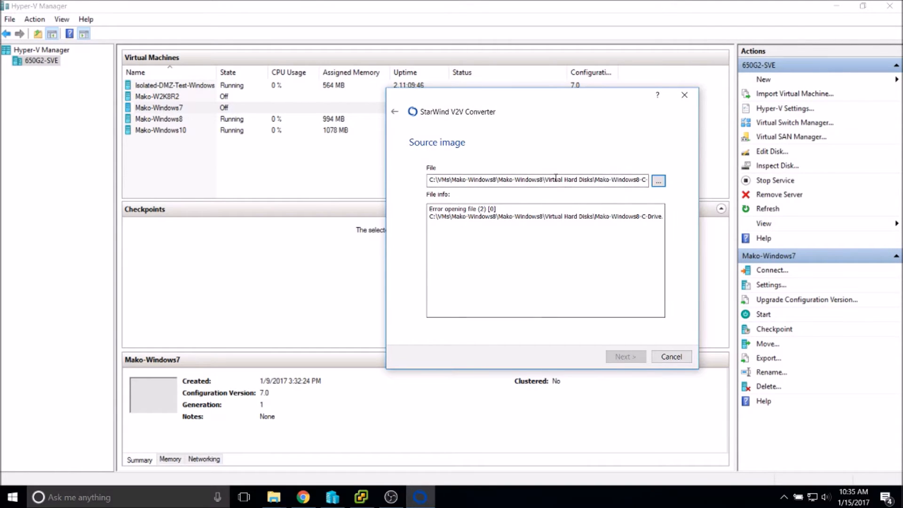
Shut down Mako-Windows8 in Hyper-V Manager, then return to the StarWind converter.
click(224, 166)
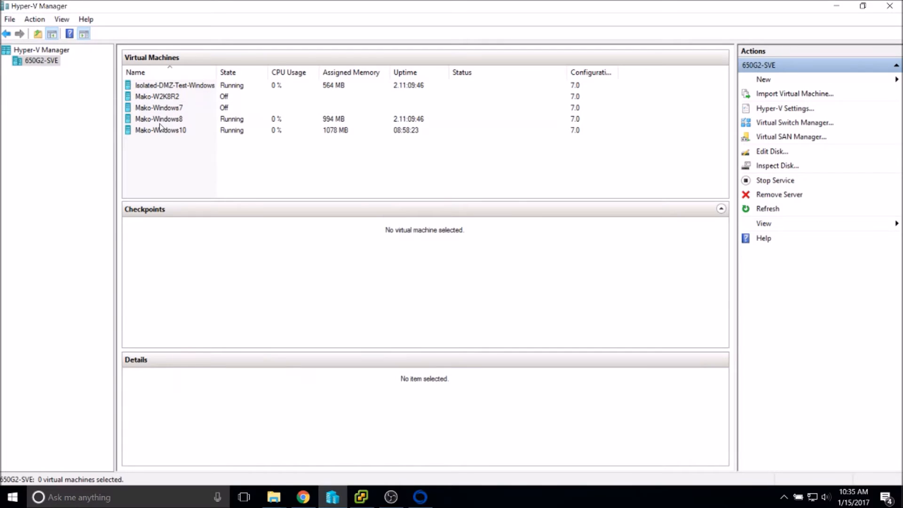
right_click(160, 121)
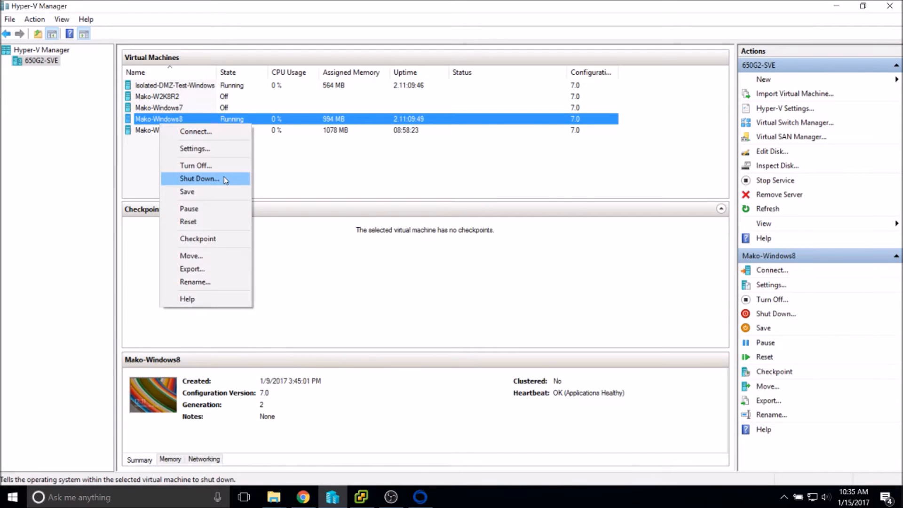
click(224, 177)
click(444, 255)
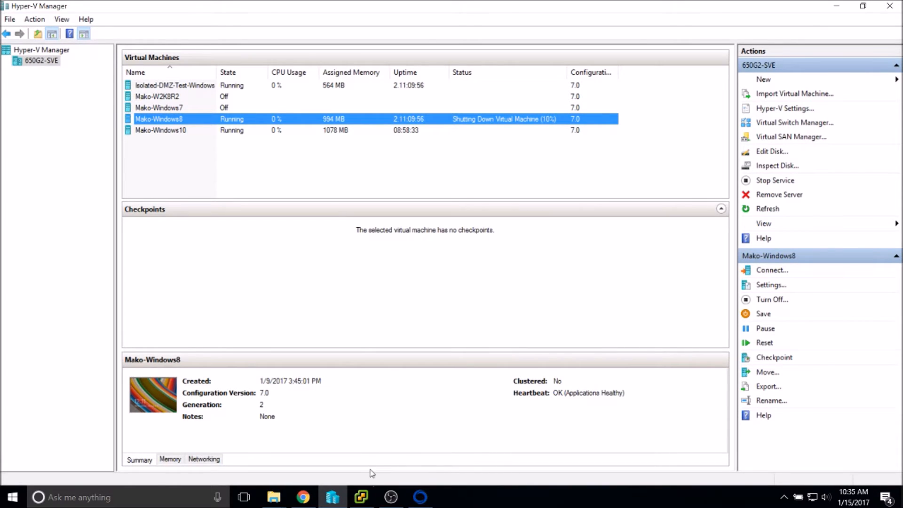
mouse_move(332, 497)
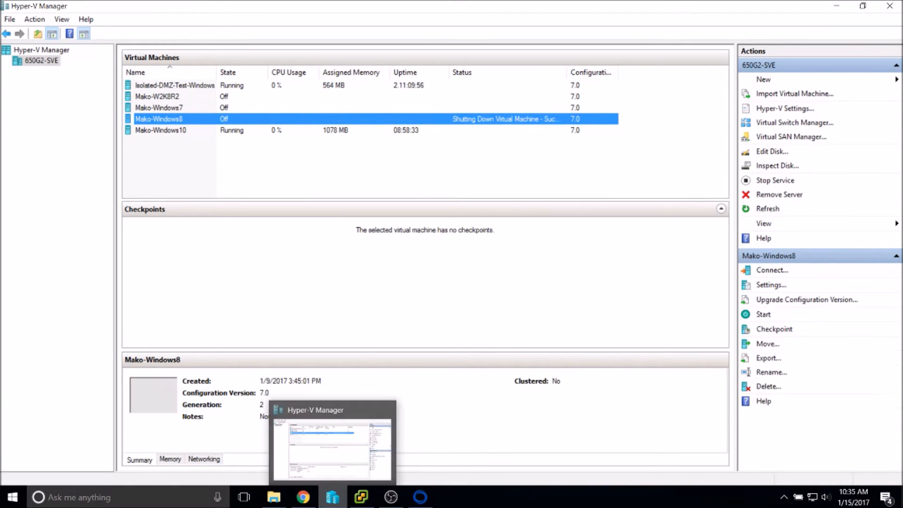
click(391, 497)
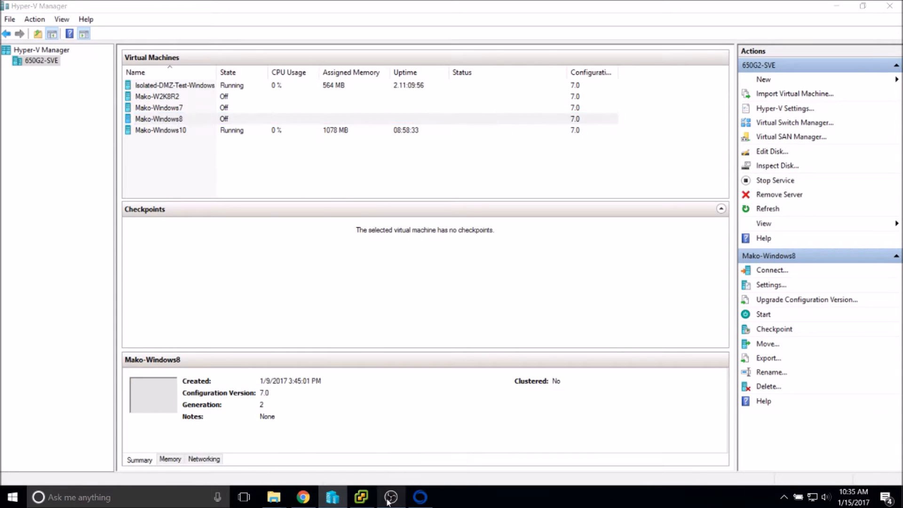
click(420, 497)
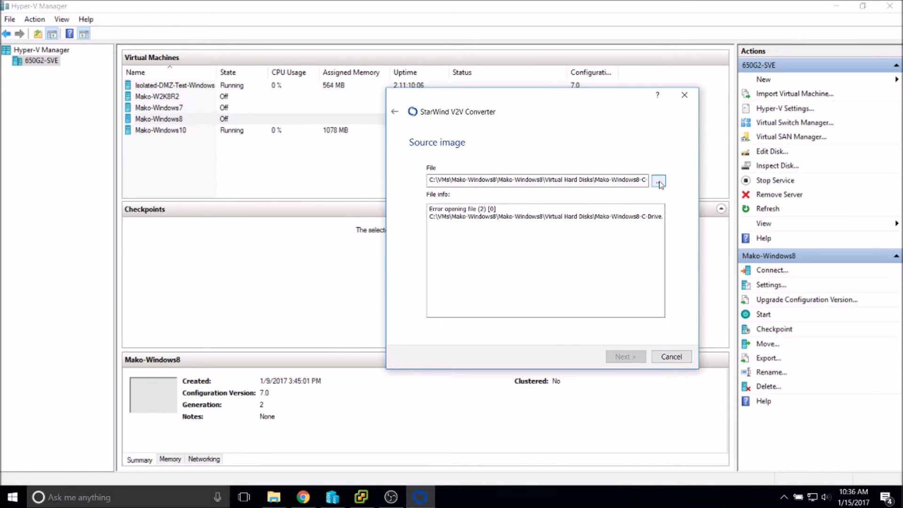
Load Mako-Windows8-C-Drive (45.0 GB VHDX) as the source and advance to the destination format.
click(659, 181)
double_click(374, 118)
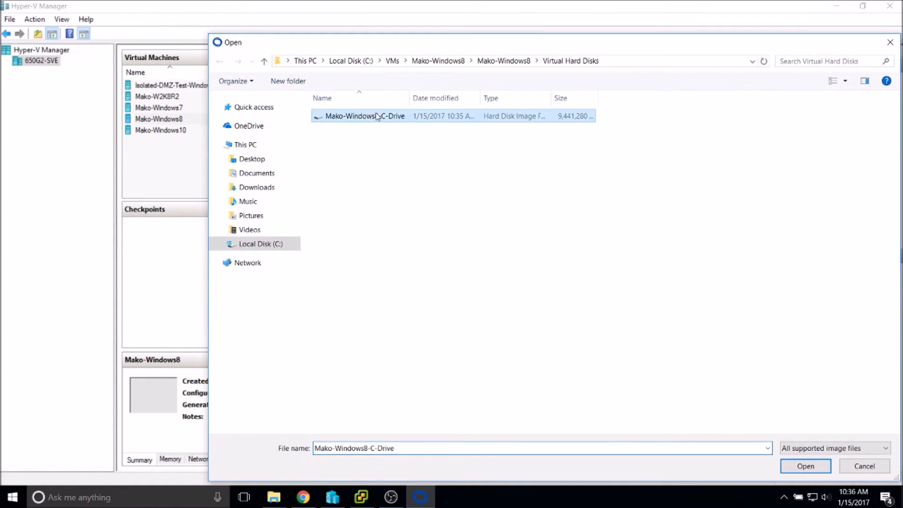
mouse_move(391, 497)
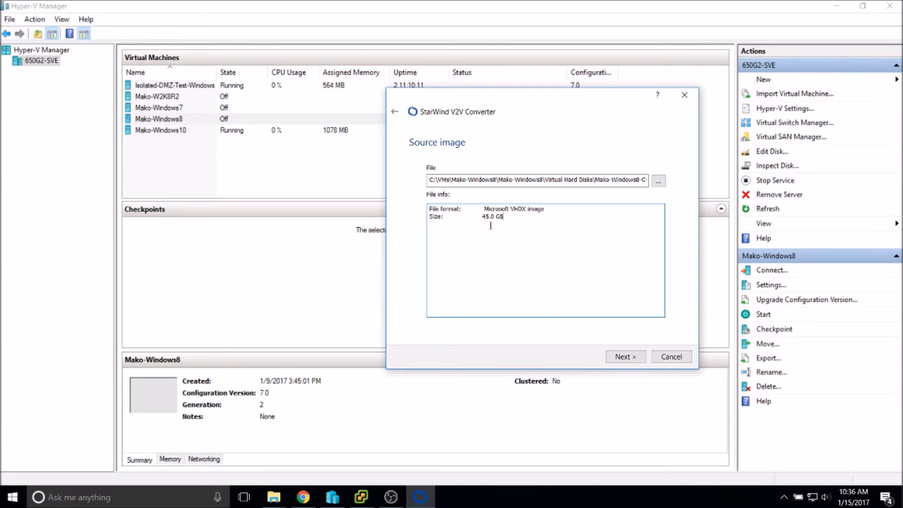
click(632, 359)
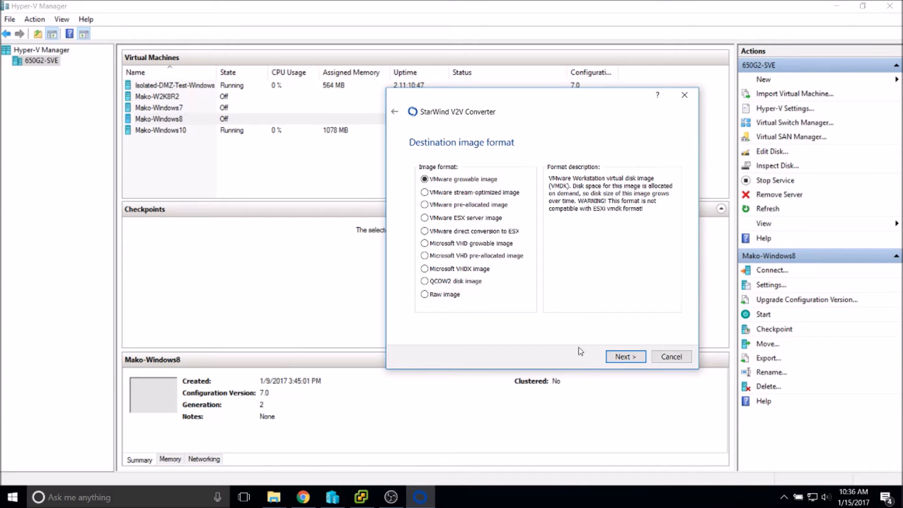
Choose VMware ESX server image as the output format and leave the VMDK disk type on IDE.
click(623, 357)
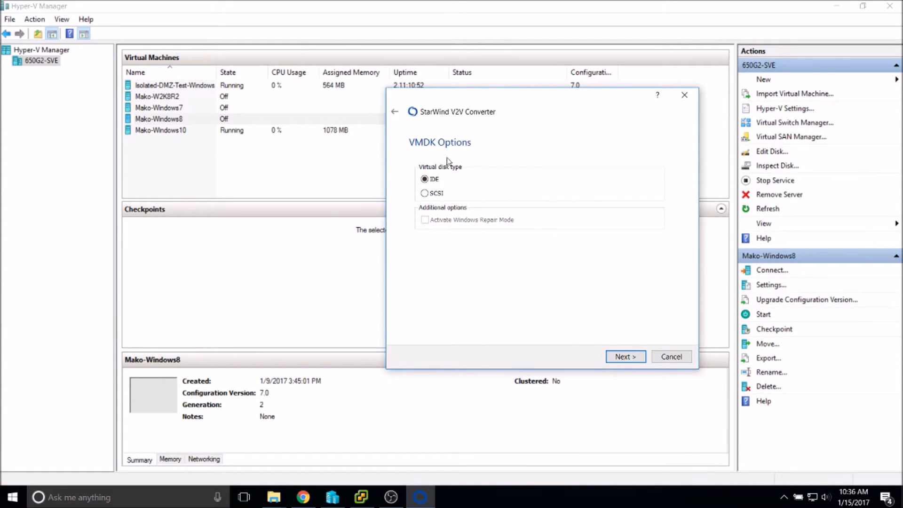
click(394, 112)
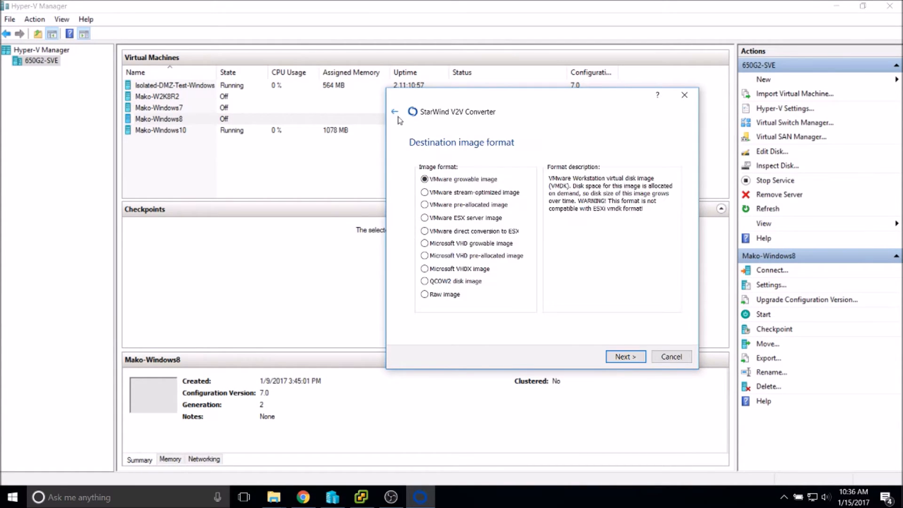
click(439, 219)
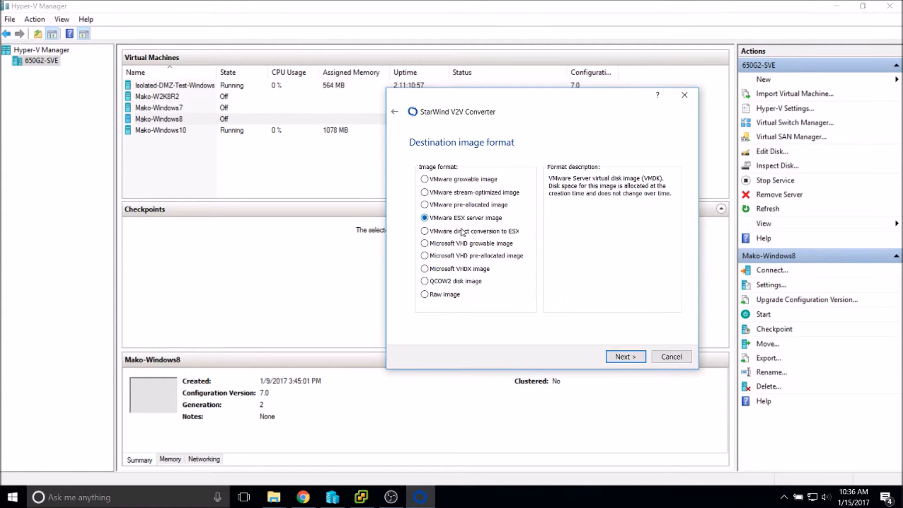
click(638, 364)
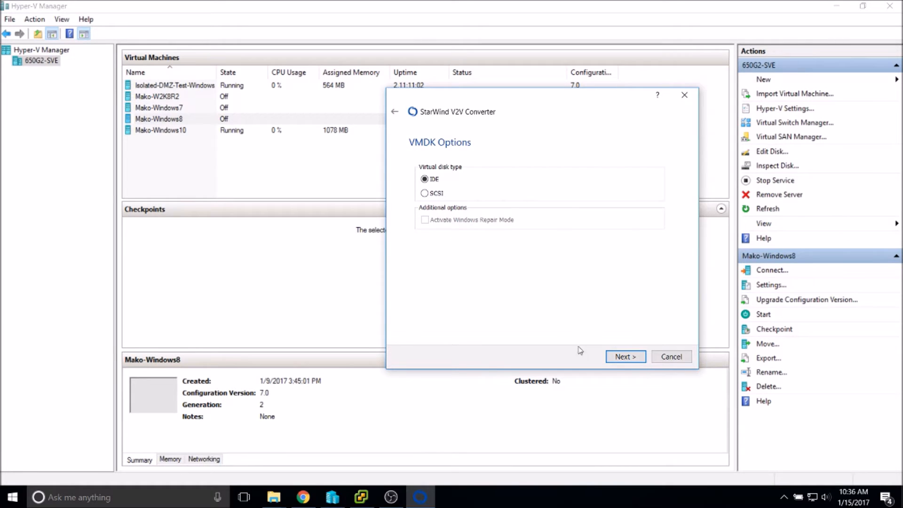
click(394, 111)
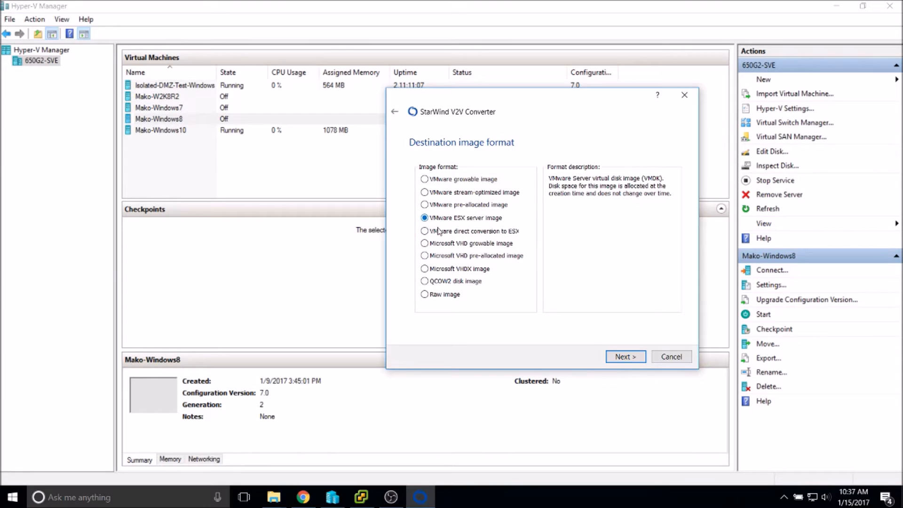
click(628, 356)
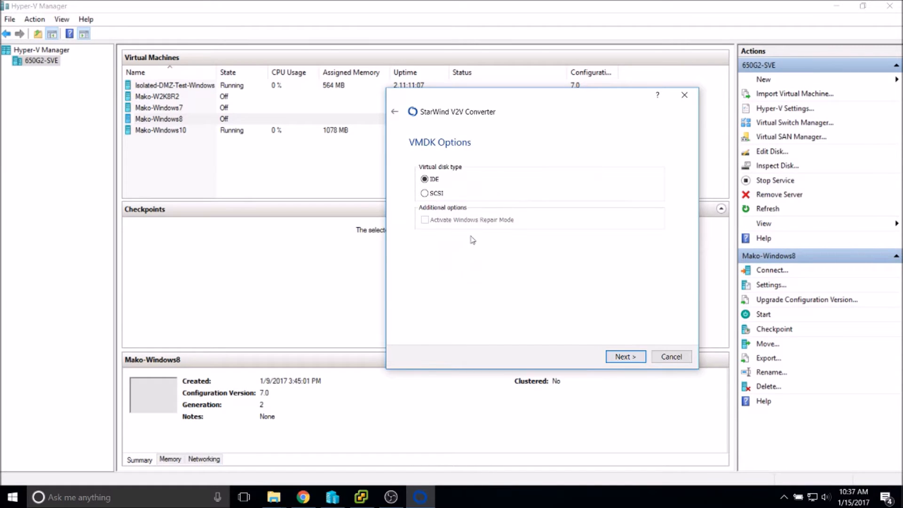
click(425, 193)
click(424, 180)
Check the Mako-Windows7-C-Drive disk image's properties in File Explorer.
click(274, 497)
click(316, 446)
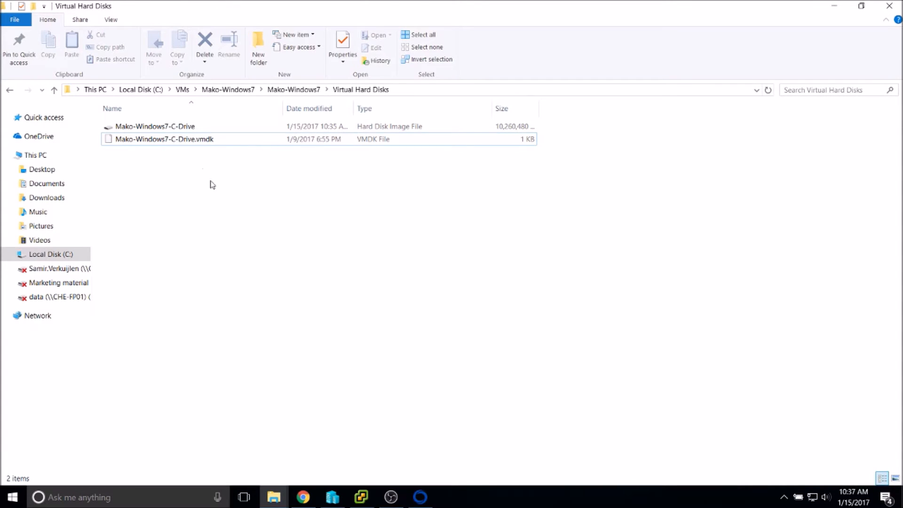
click(175, 127)
right_click(171, 126)
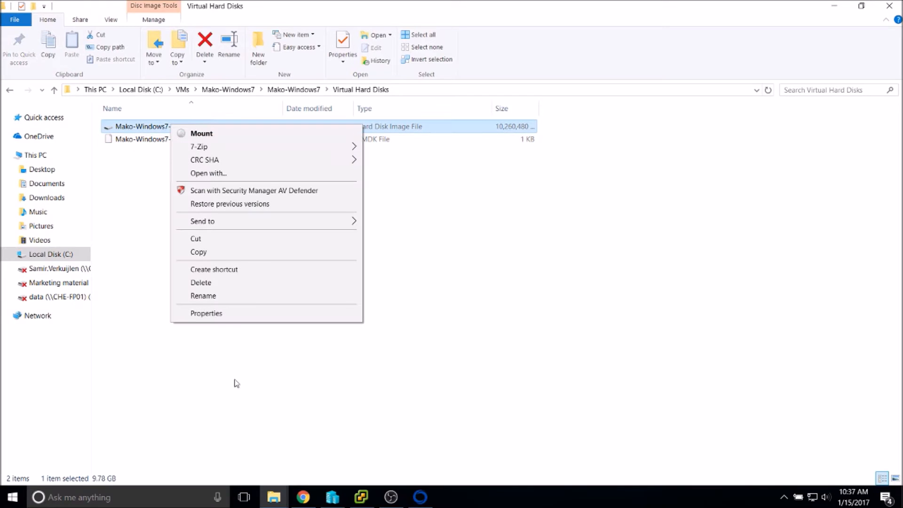
click(220, 312)
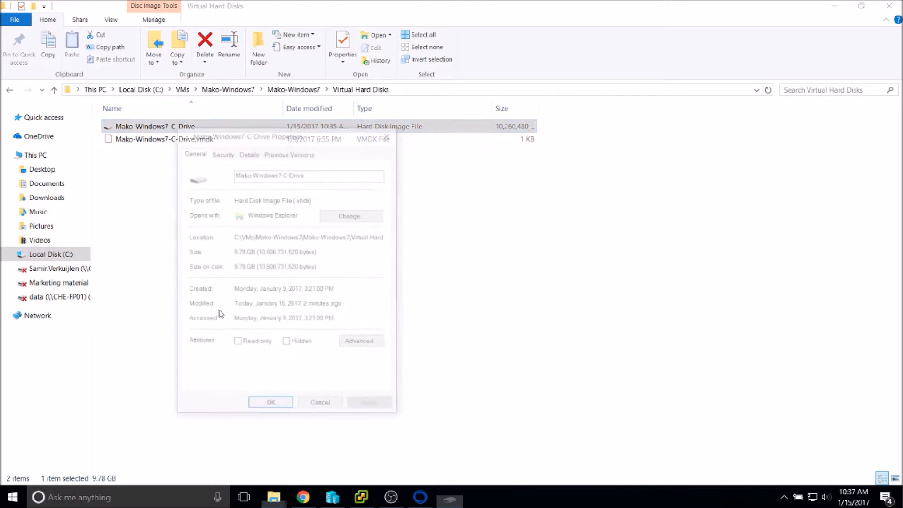
click(330, 405)
Browse to VMs\Mako-Windows8\Mako-Windows8\Virtual Hard Disks and check Mako-Windows8-C-Drive's properties.
click(9, 91)
click(9, 90)
click(7, 92)
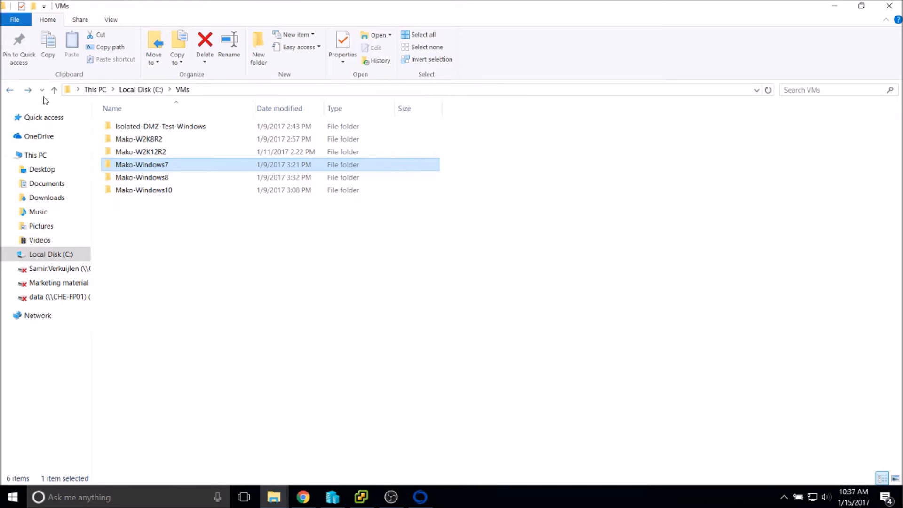
double_click(151, 178)
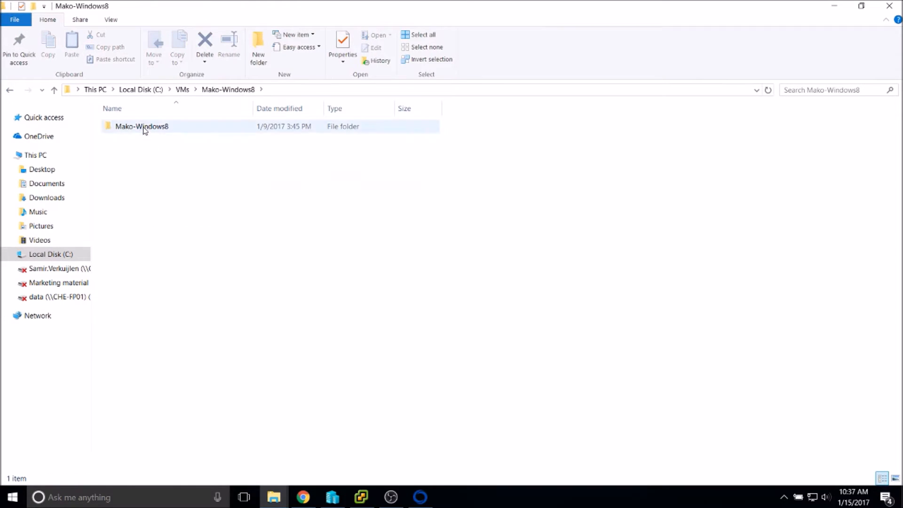
double_click(143, 127)
double_click(143, 127)
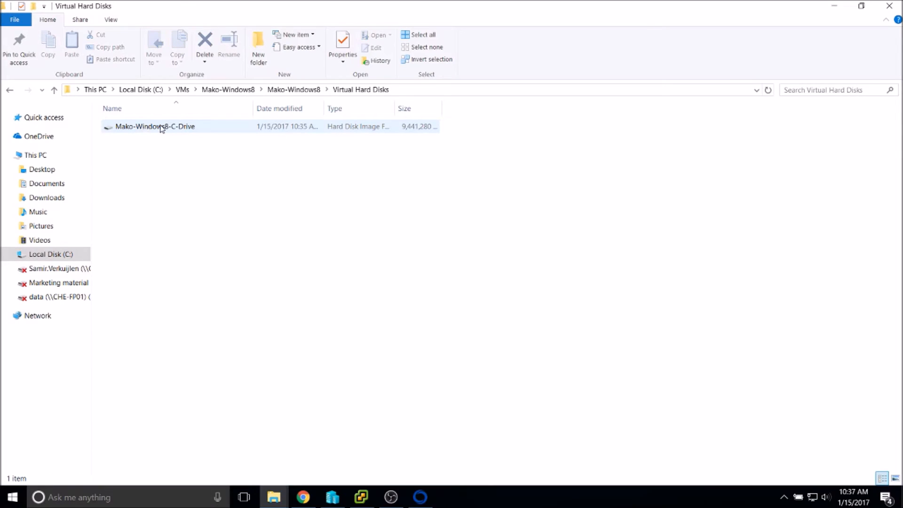
right_click(157, 129)
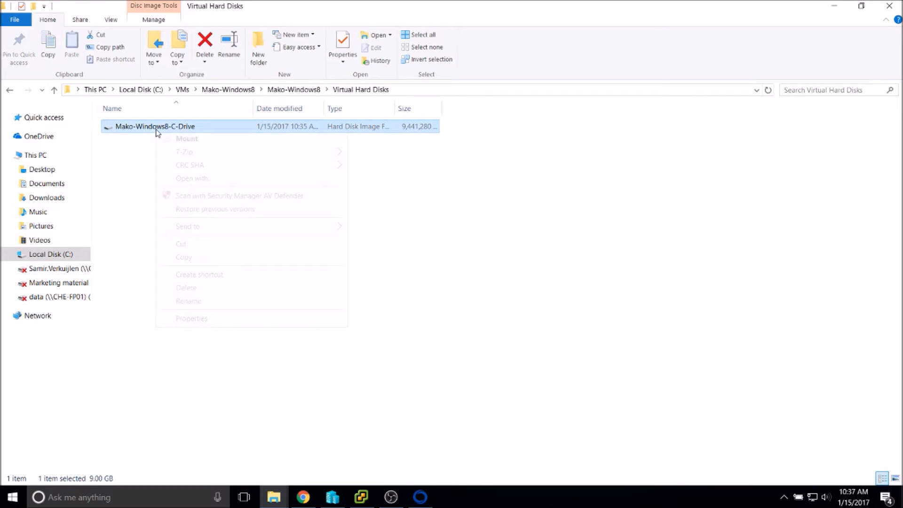
click(225, 319)
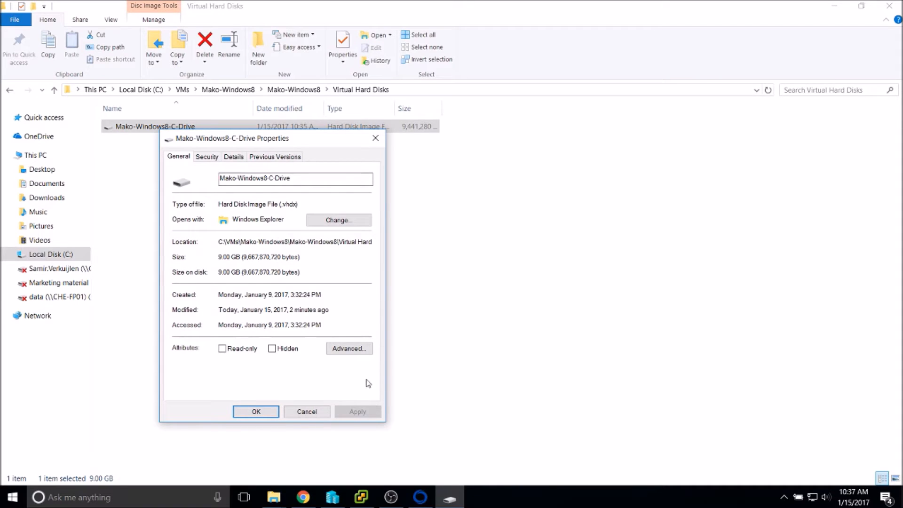
click(327, 412)
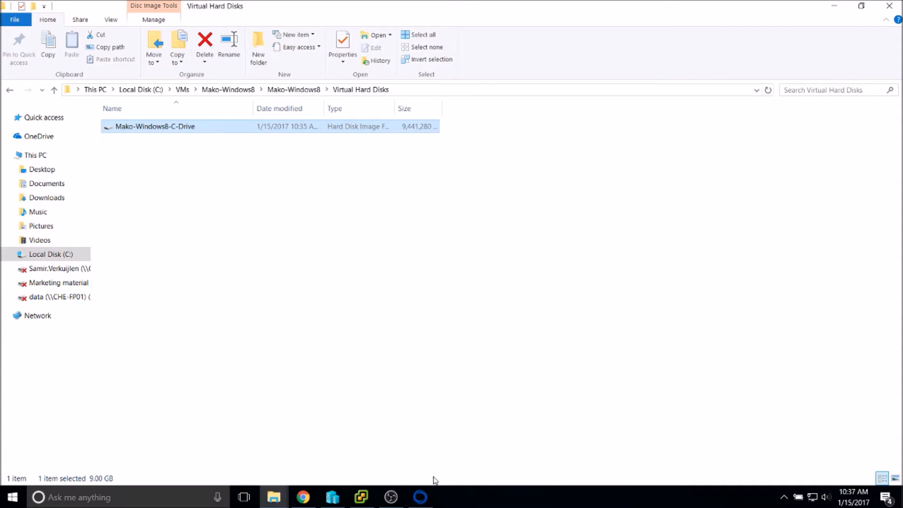
Return to the VMDK options in the converter wizard and keep the disk type on IDE.
click(835, 6)
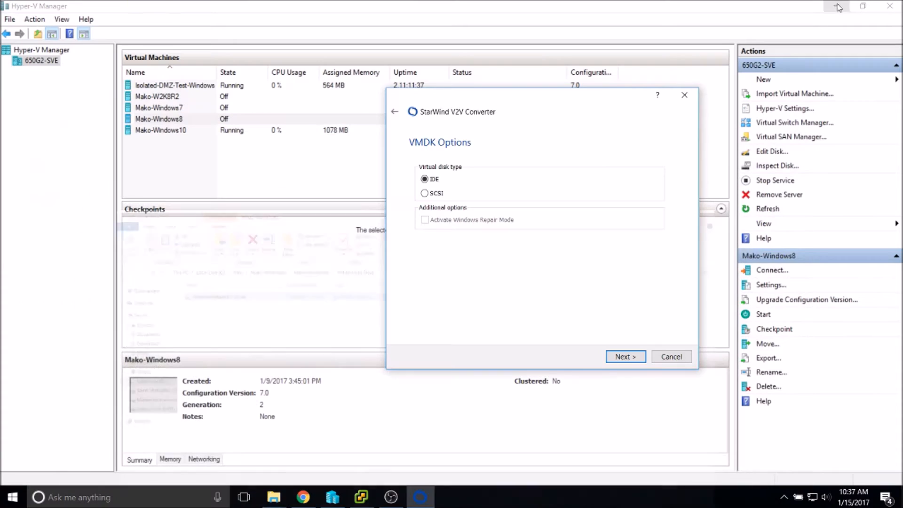
click(395, 114)
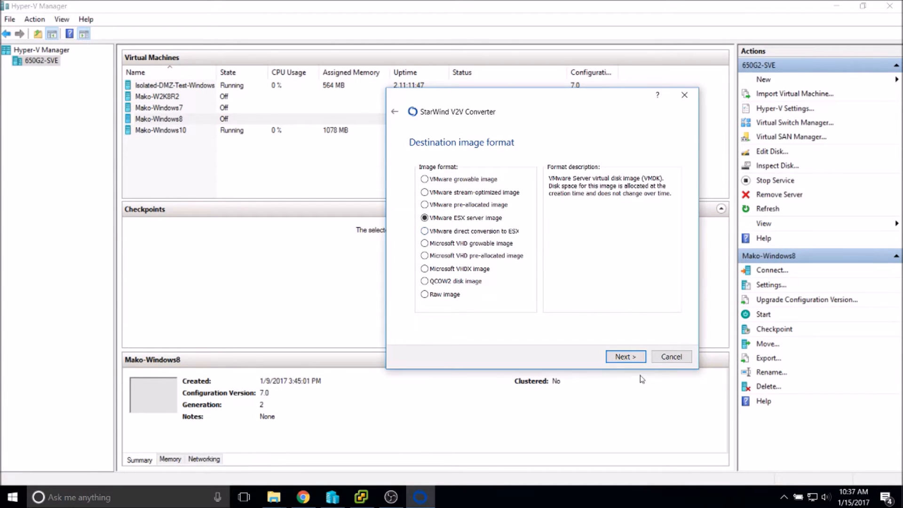
click(636, 358)
click(425, 193)
click(425, 180)
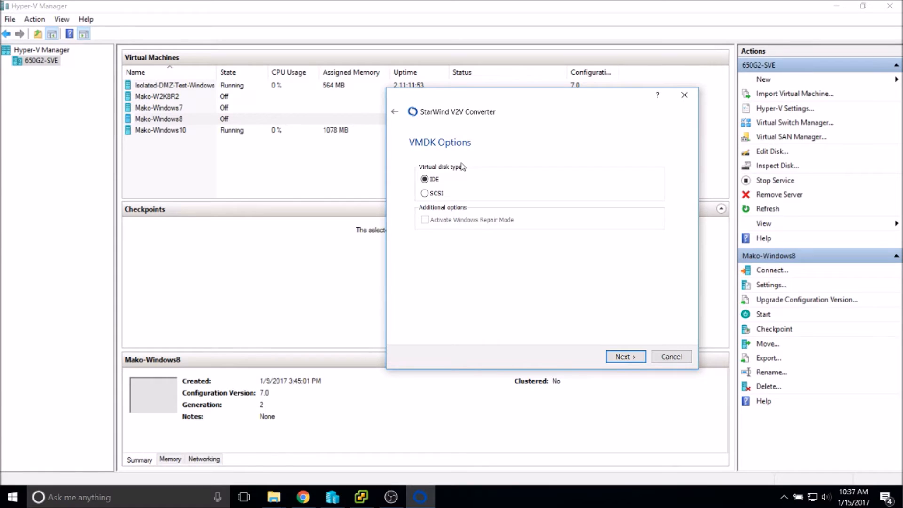
Continue with VMware ESX server image to the Destination file page (45.0 GB needed), then close the wizard.
click(395, 112)
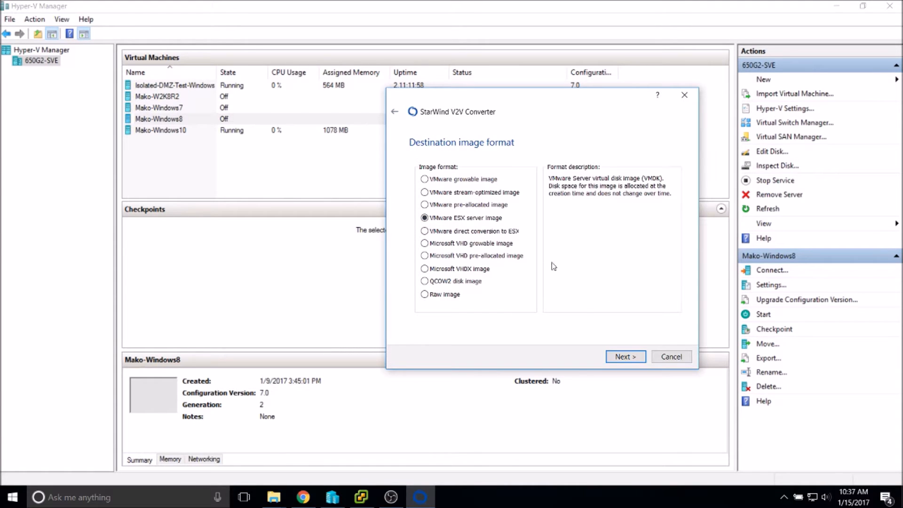
click(626, 357)
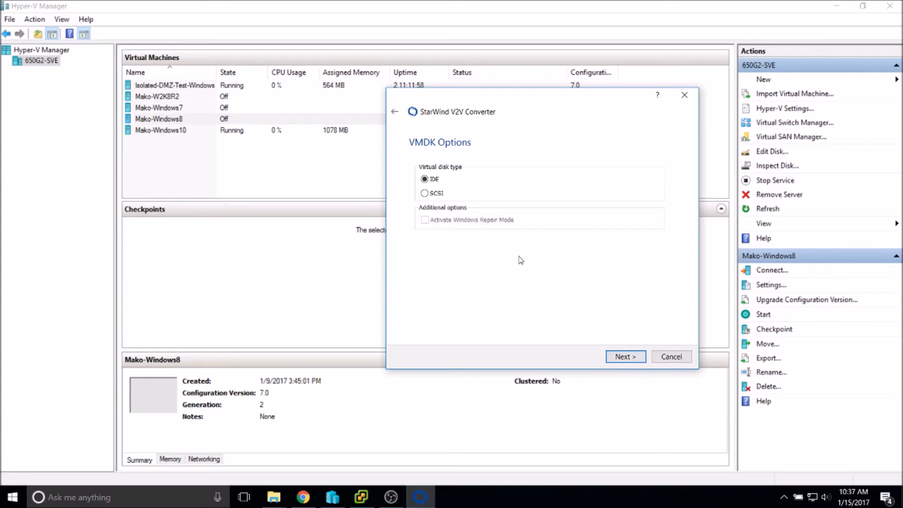
click(614, 352)
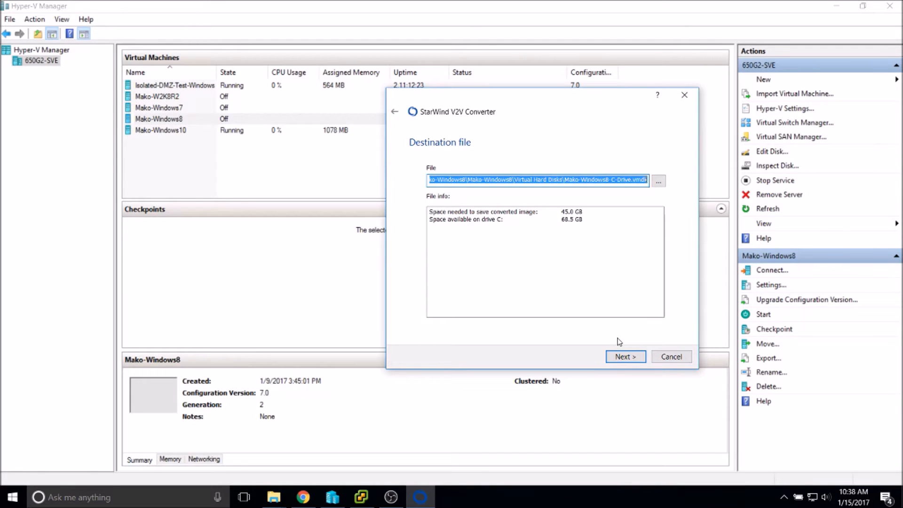
click(662, 361)
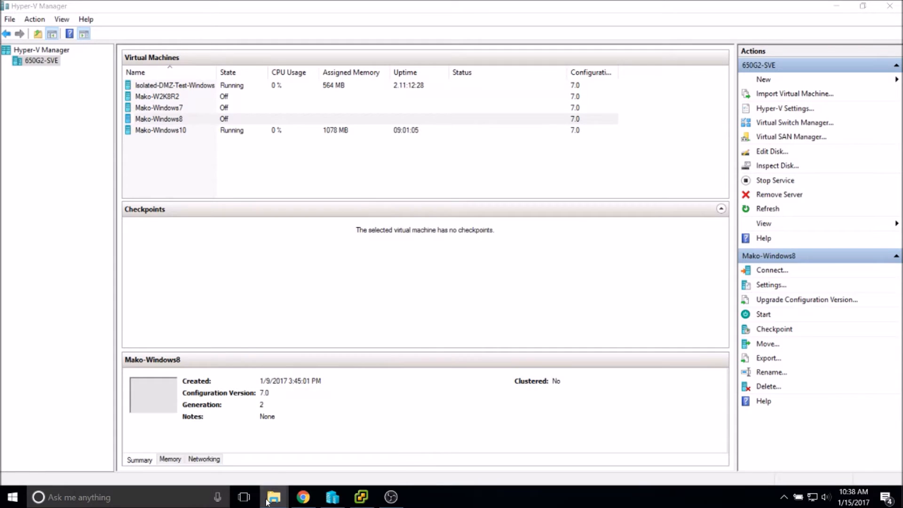
Minimize the vSphere Client and bring File Explorer back to the VMs folder.
mouse_move(274, 497)
mouse_move(315, 450)
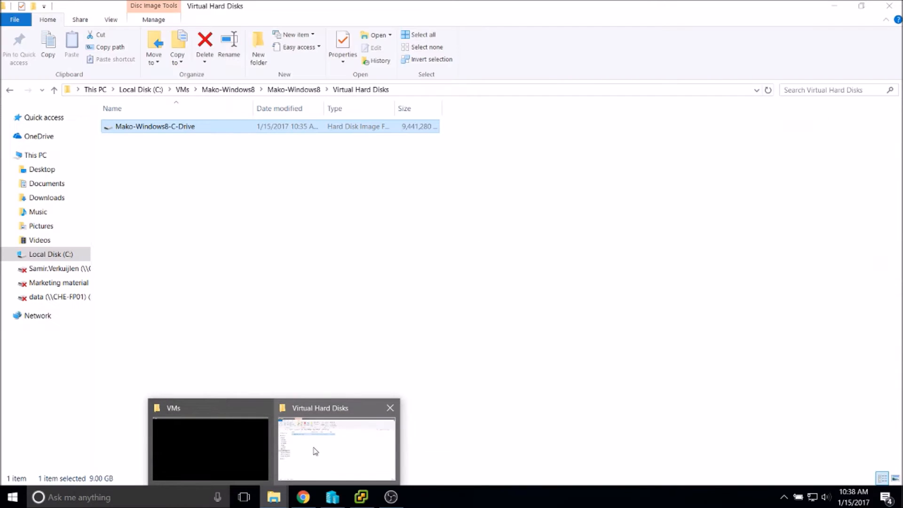
click(11, 90)
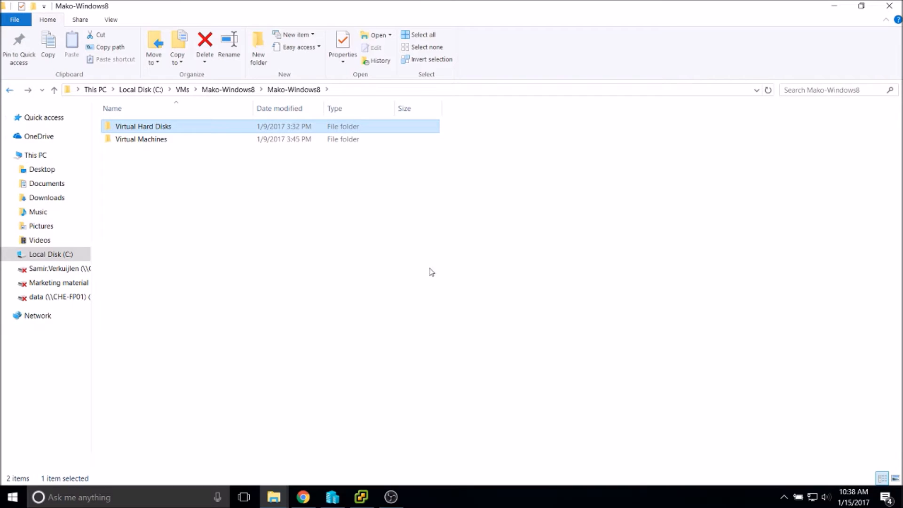
click(349, 501)
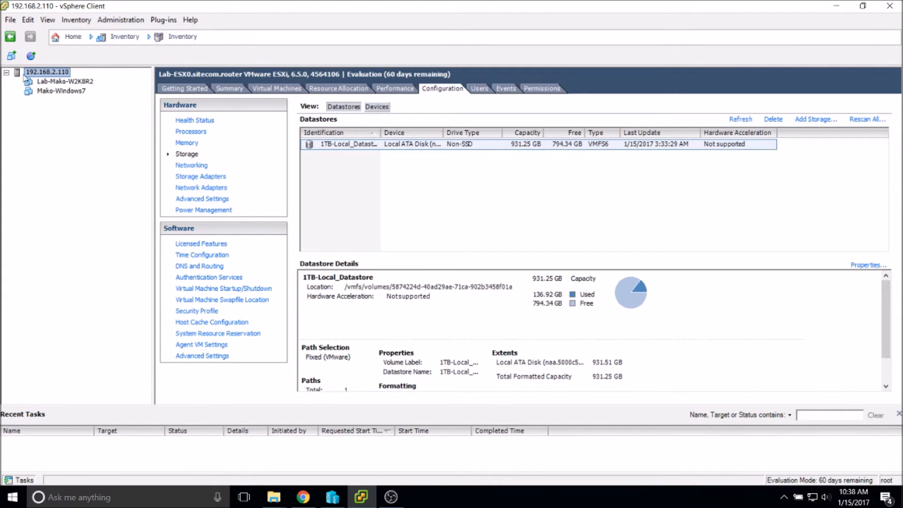
mouse_move(361, 496)
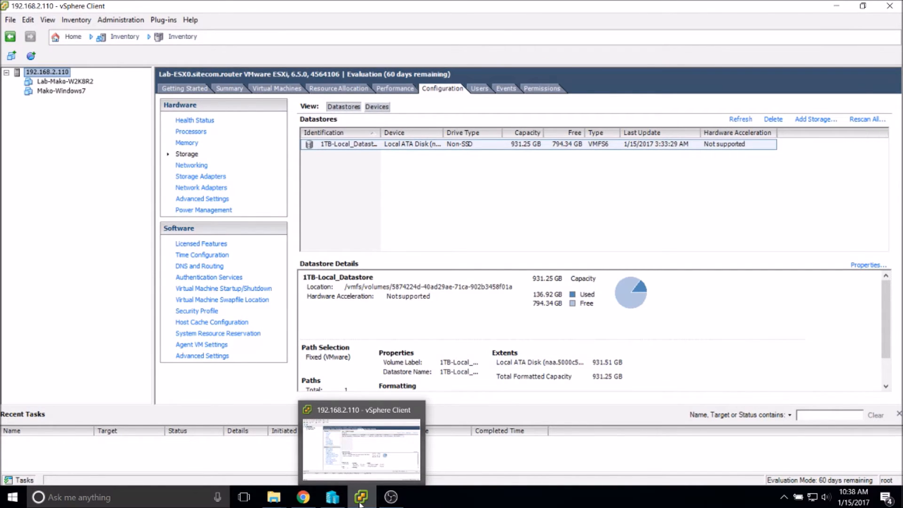
click(360, 501)
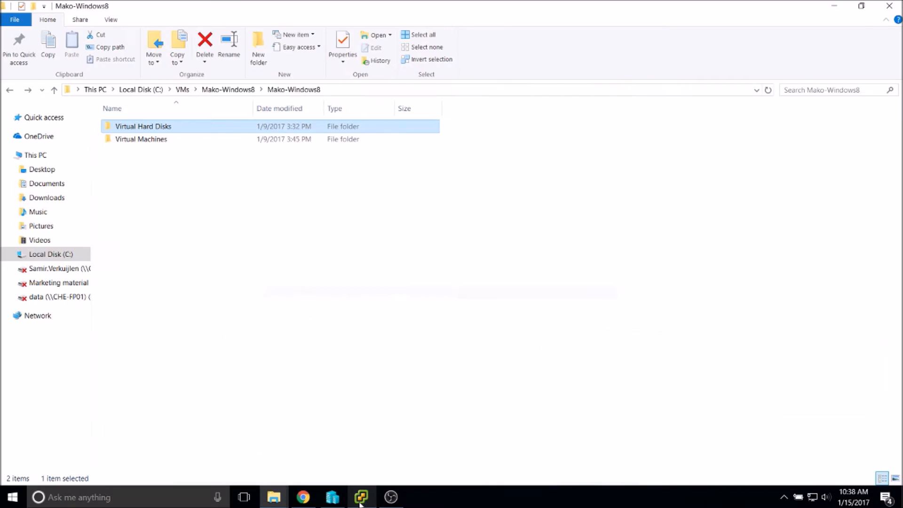
double_click(158, 127)
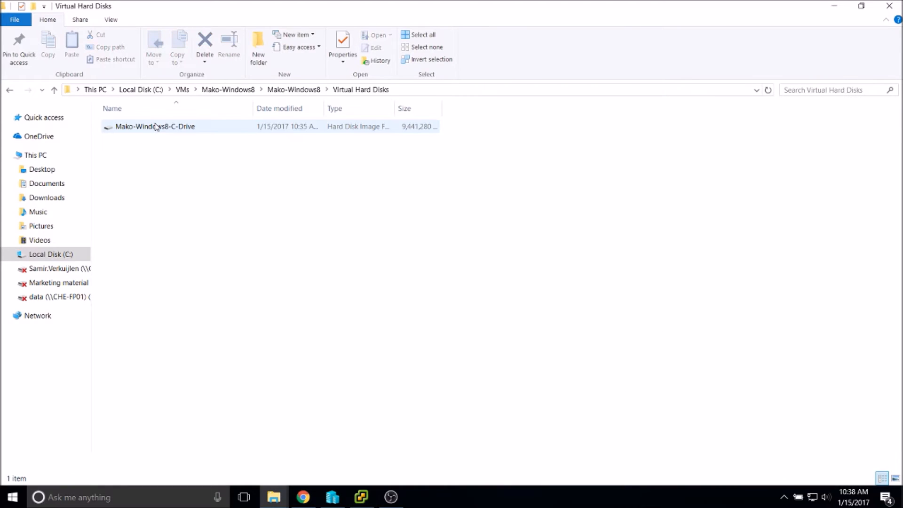
click(183, 90)
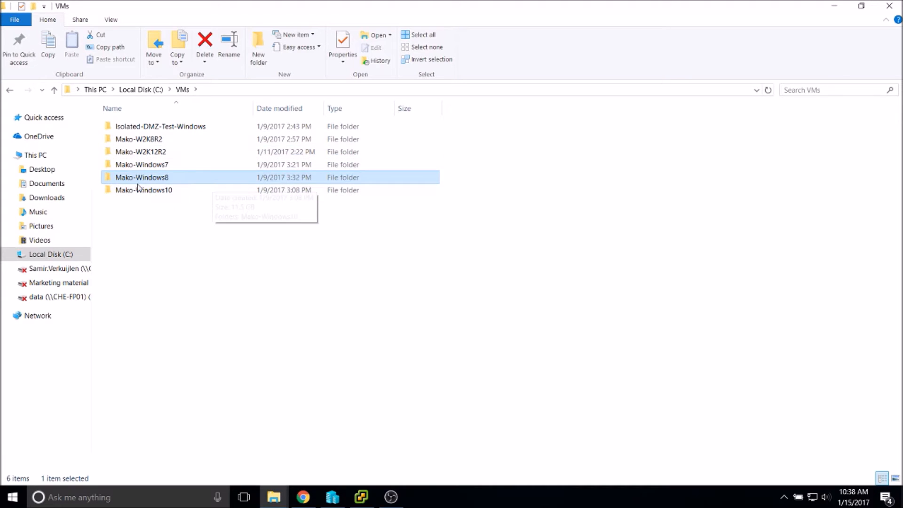
Inspect the Mako-W2K12R2 disk image, close the extra Explorer windows and maximize the VMs window.
click(150, 155)
double_click(150, 157)
click(145, 126)
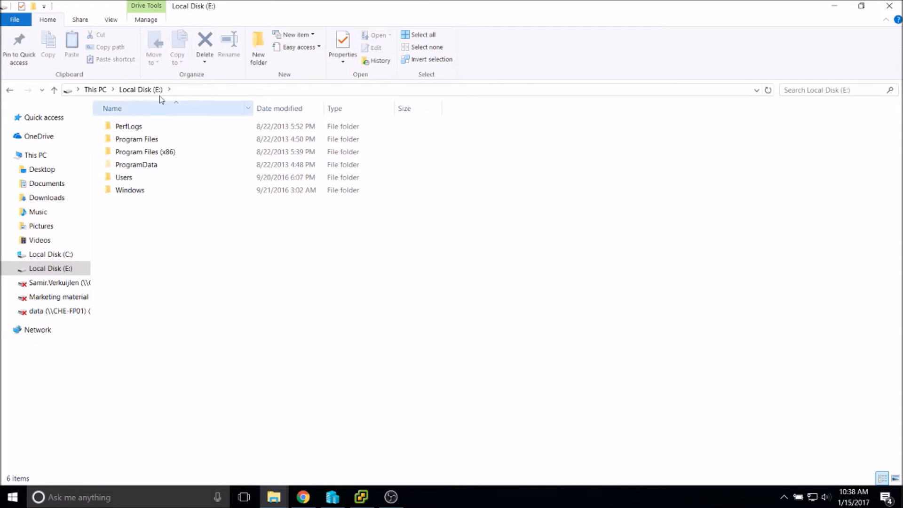
key(alt+F4)
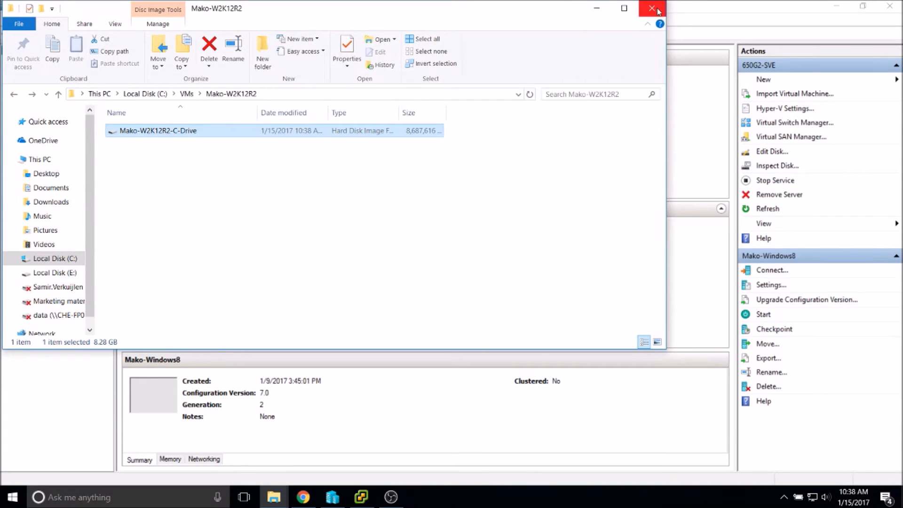
click(653, 7)
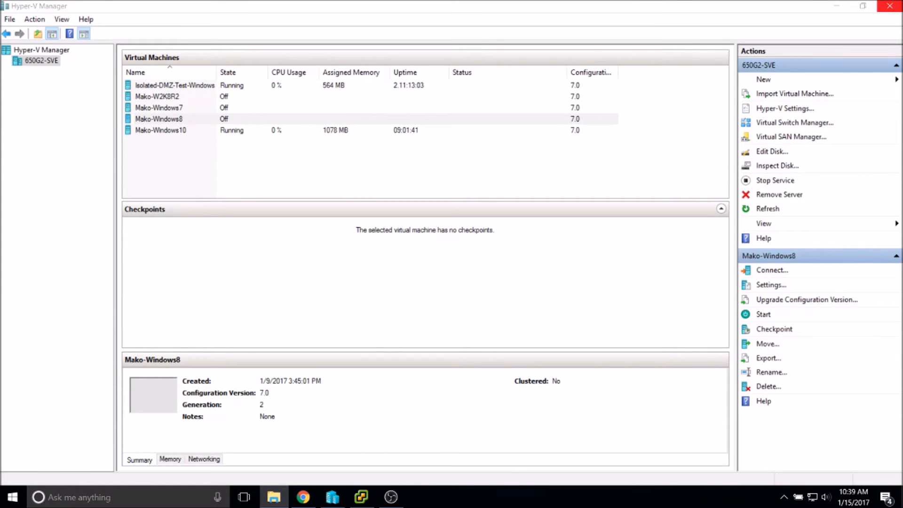
drag(902, 5, 188, 1)
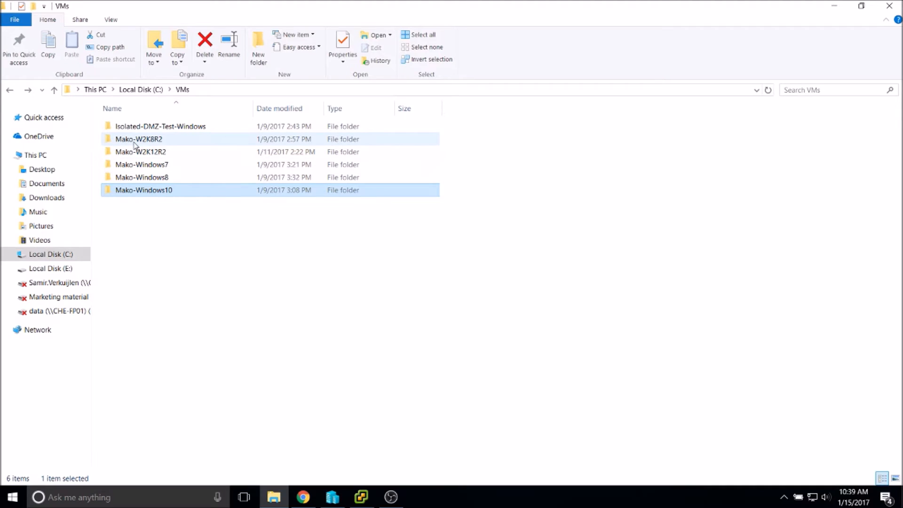
Open the nested Mako-W2K8R2\Mako-W2K8R2 folder.
mouse_move(134, 145)
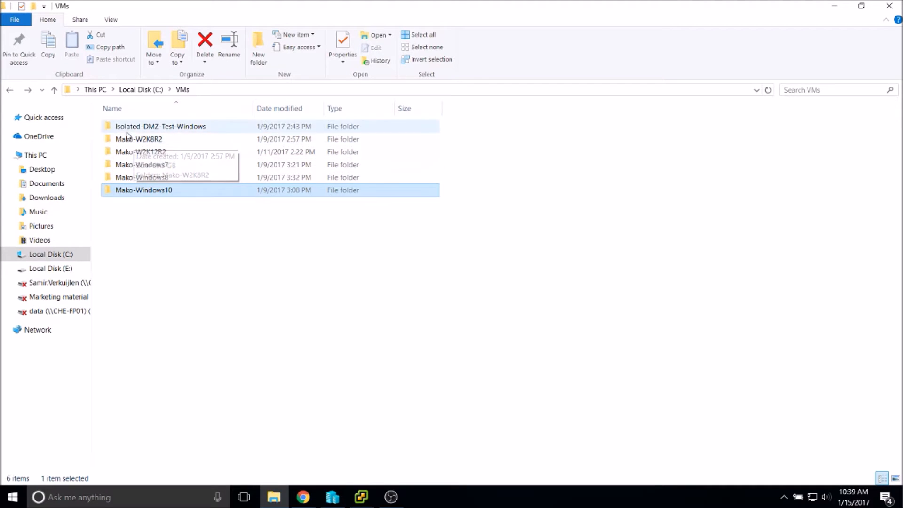
double_click(135, 140)
double_click(147, 125)
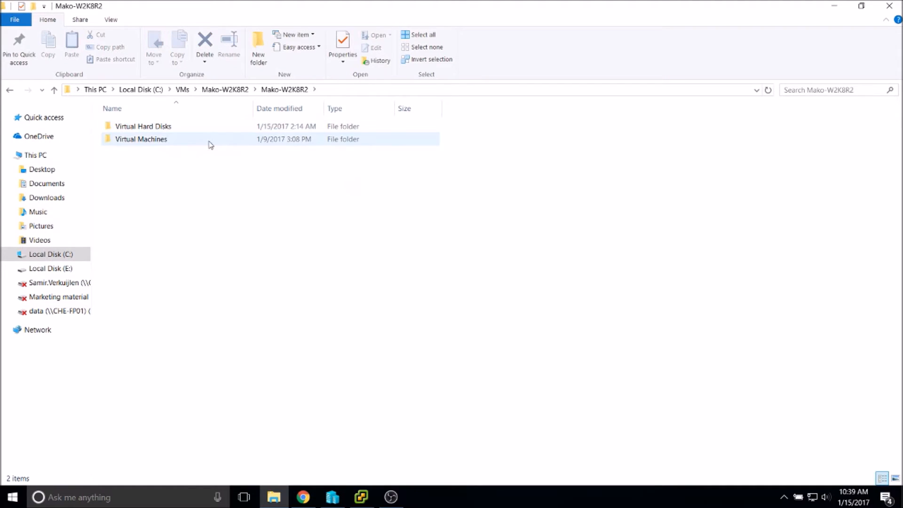
Inspect the Mako-W2K8R2-C-Drive VMDK files, including the 45.0 GB flat file, then close Explorer.
double_click(157, 128)
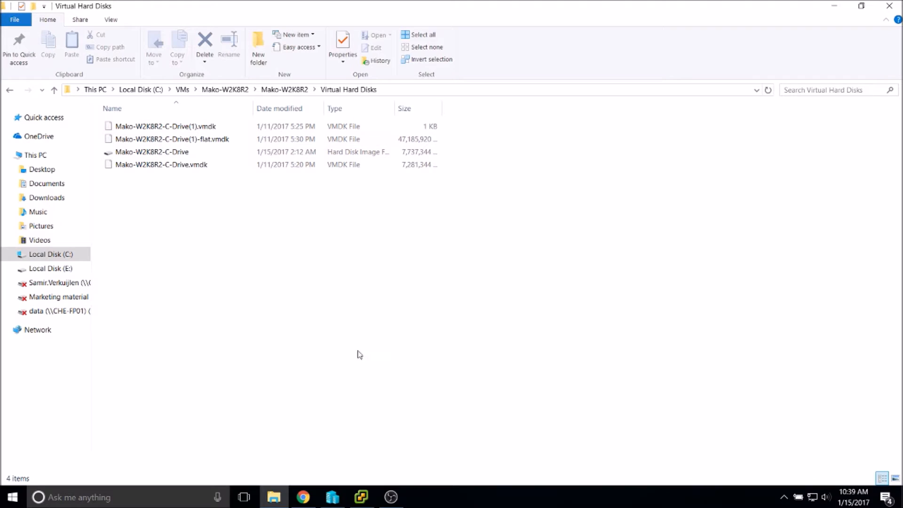
click(174, 128)
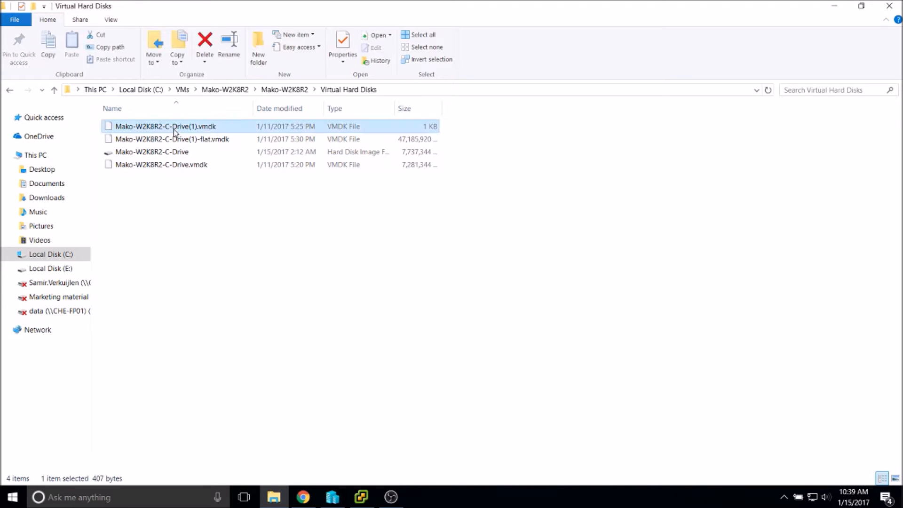
click(232, 143)
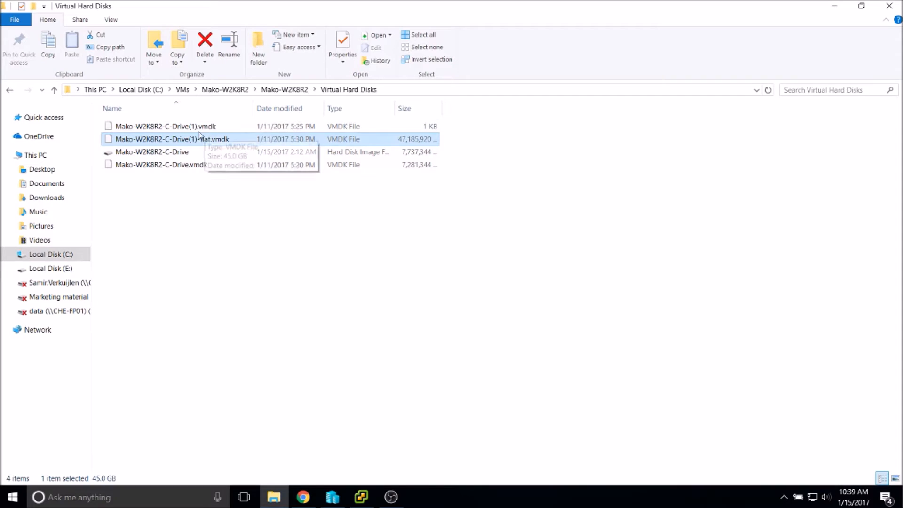
click(384, 297)
click(179, 140)
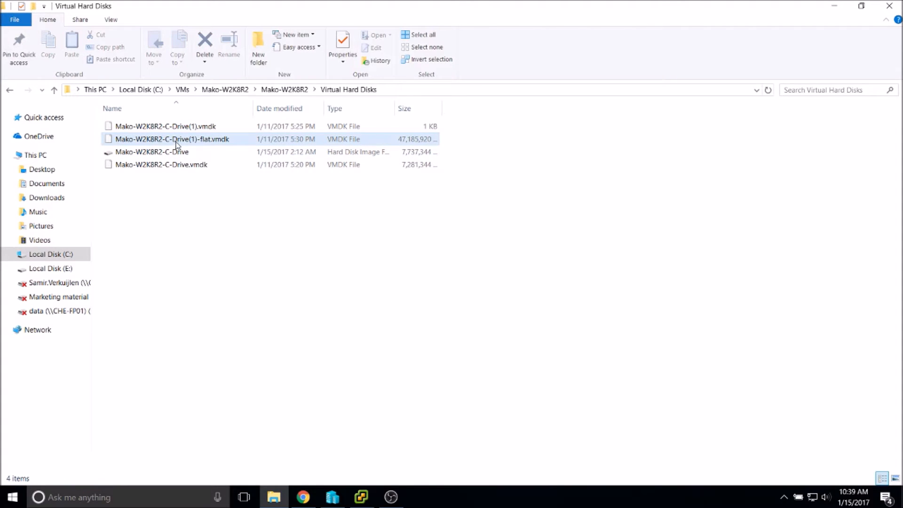
click(321, 261)
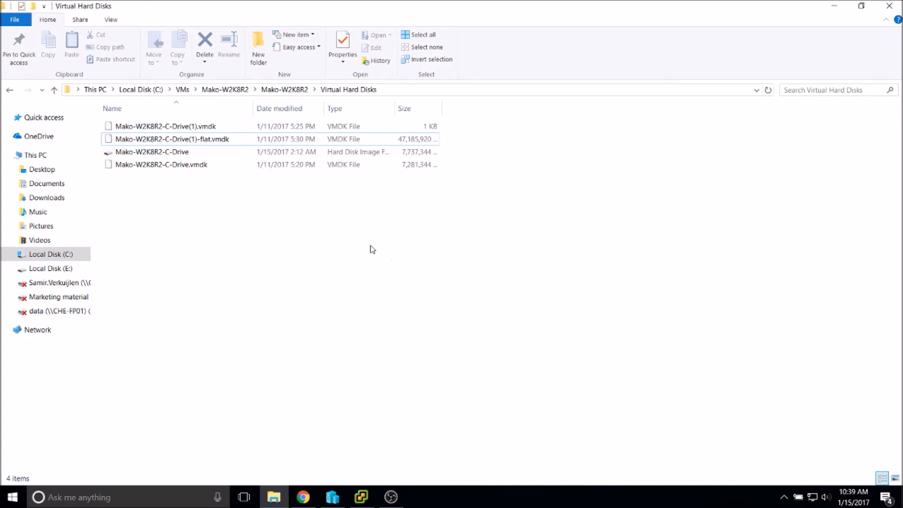
click(195, 132)
click(505, 349)
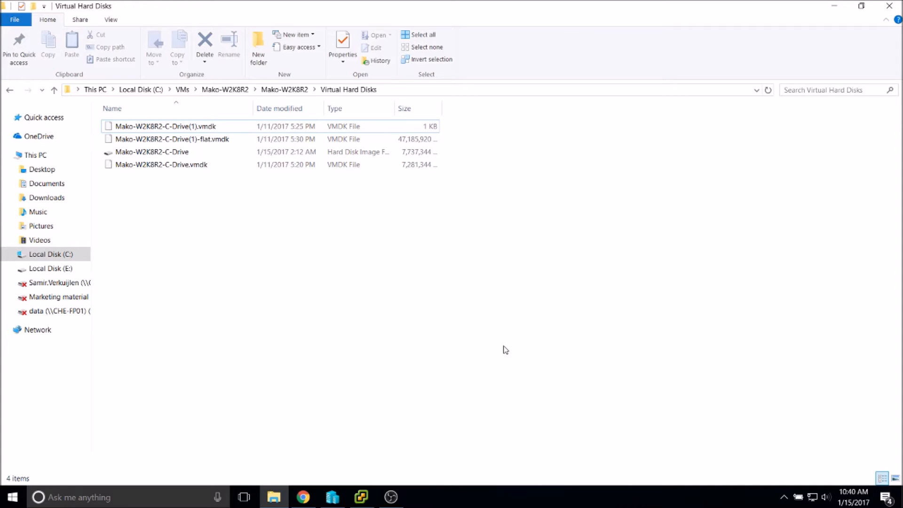
click(180, 126)
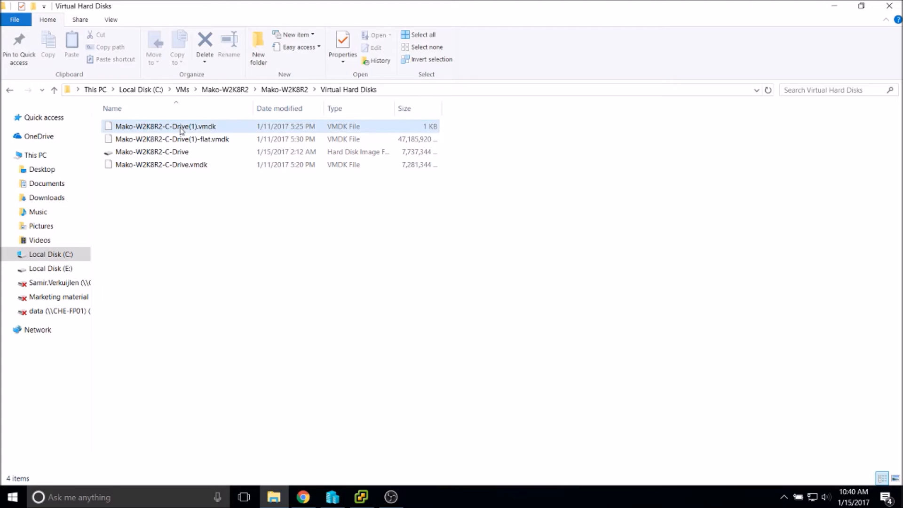
click(496, 273)
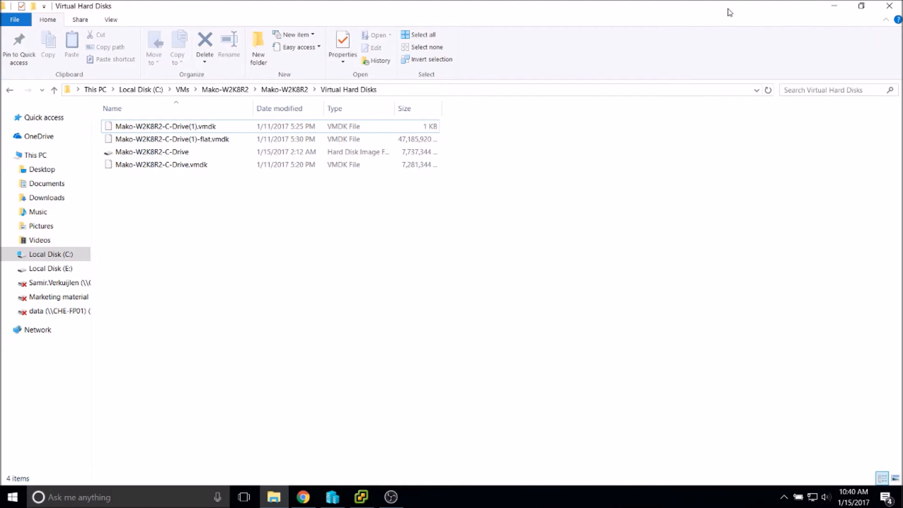
click(897, 4)
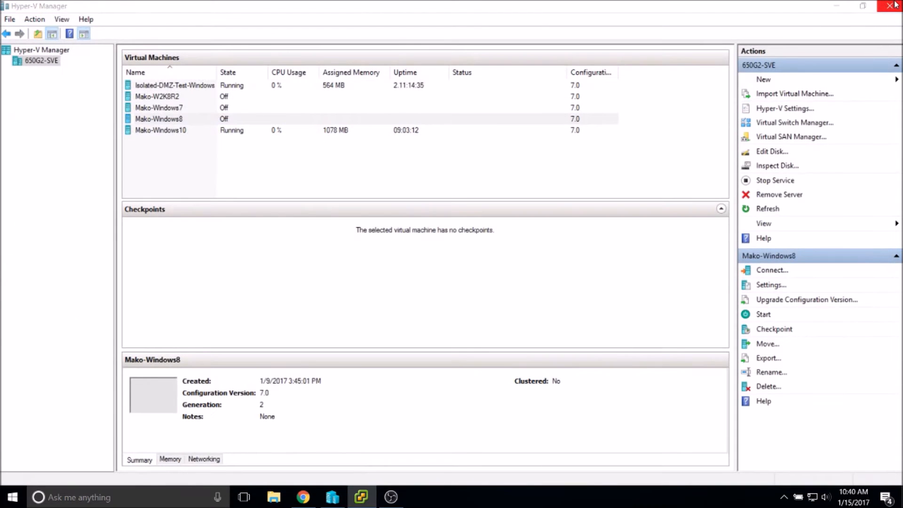
Minimize Hyper-V Manager and the vSphere Client, then launch VMware vCenter Converter Standalone from the desktop.
click(843, 6)
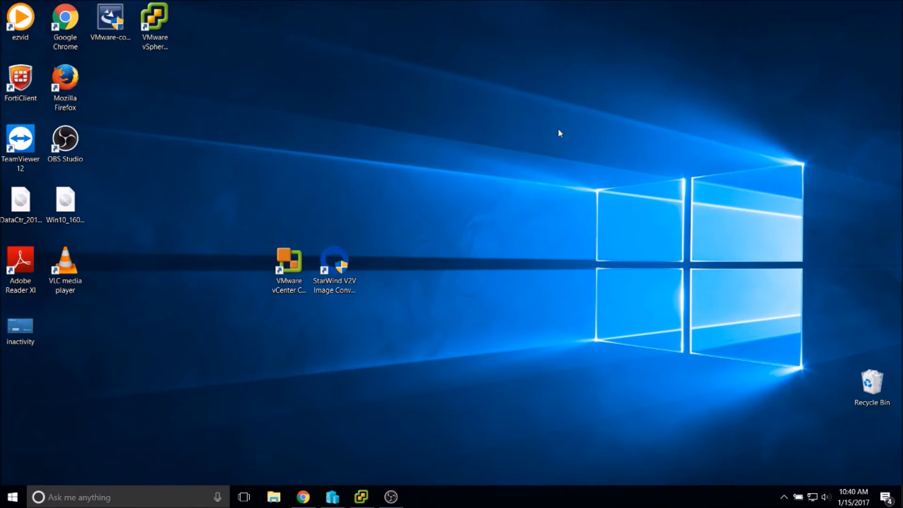
drag(392, 214, 404, 227)
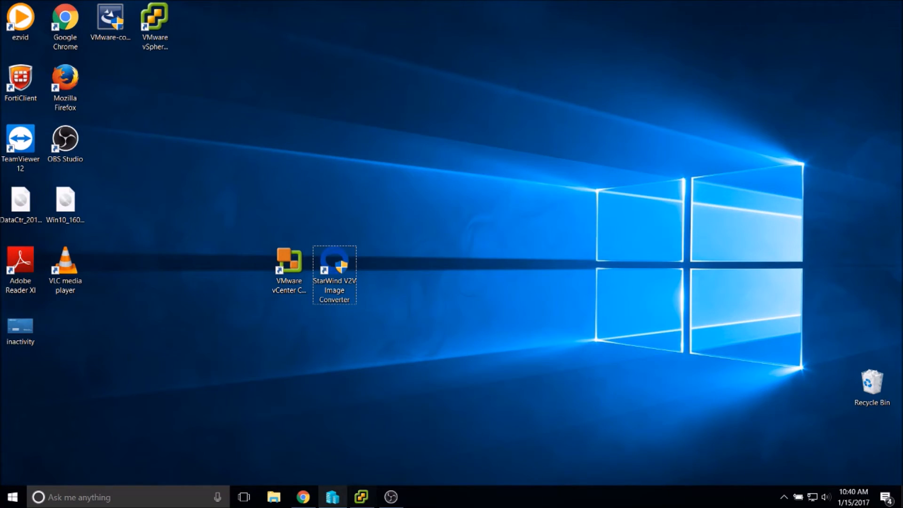
click(360, 497)
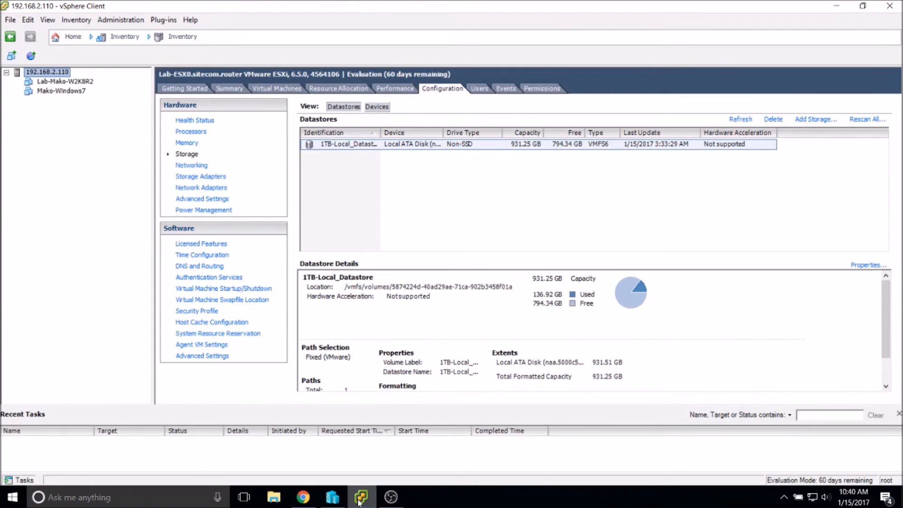
click(360, 497)
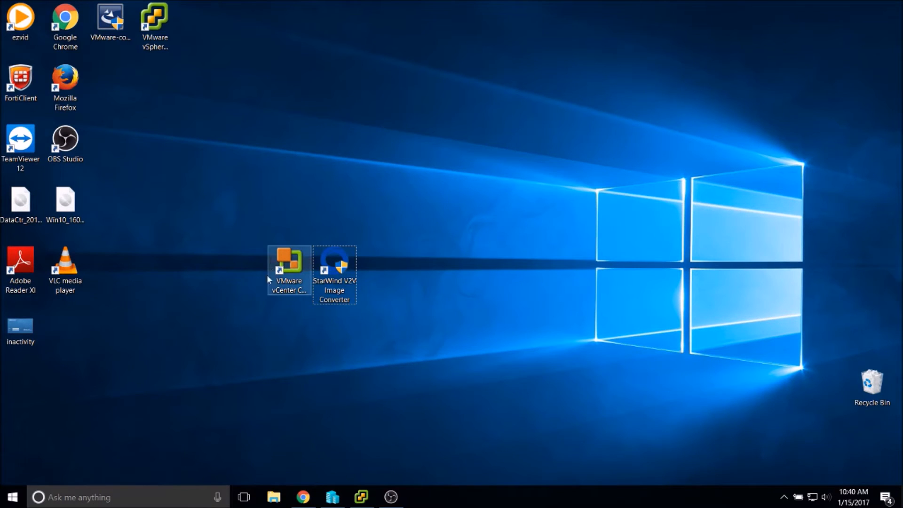
double_click(290, 265)
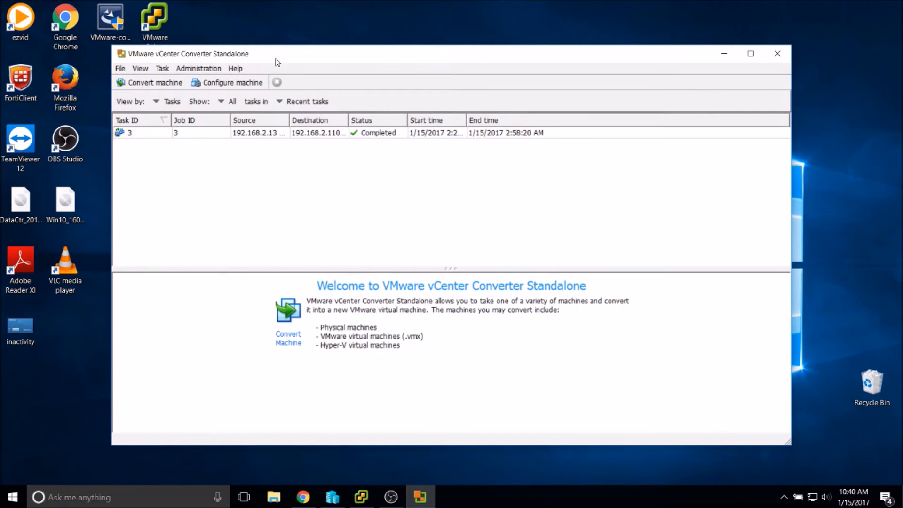
Check the Converter version under Help > About, widen the Task ID column and reposition the window.
click(236, 69)
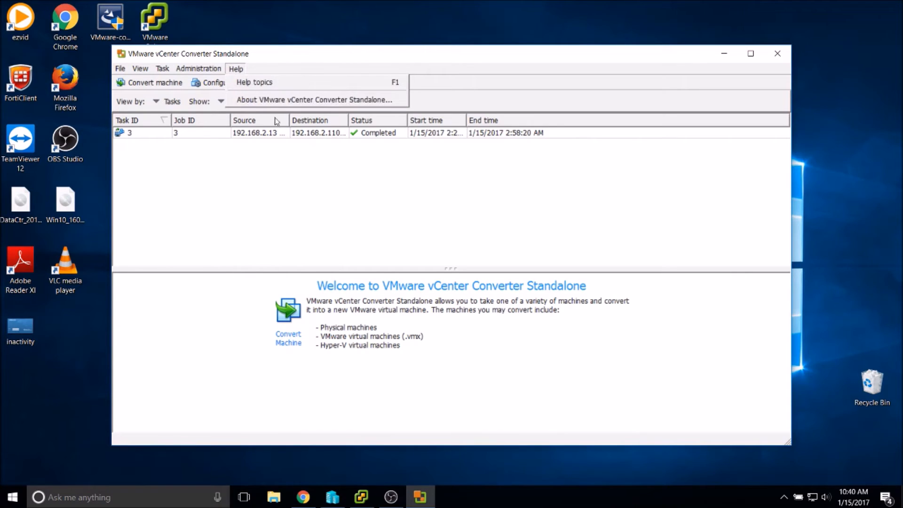
click(266, 105)
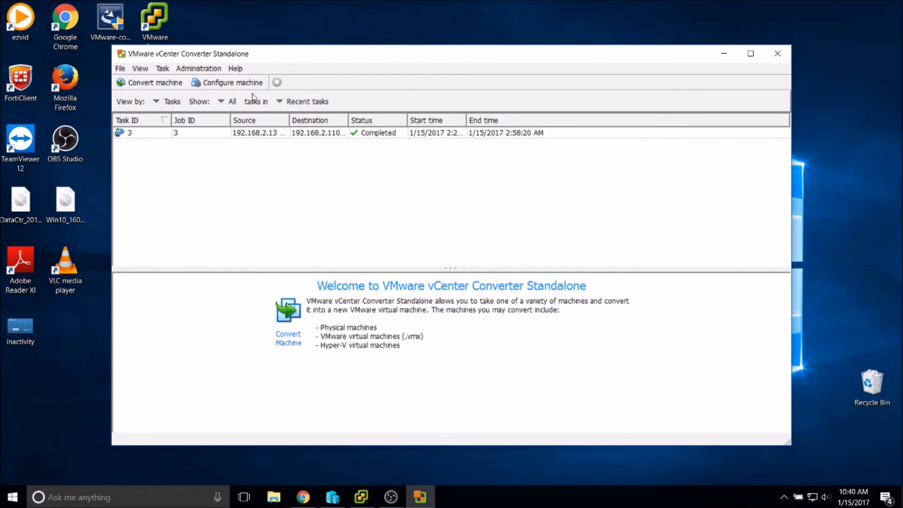
click(238, 69)
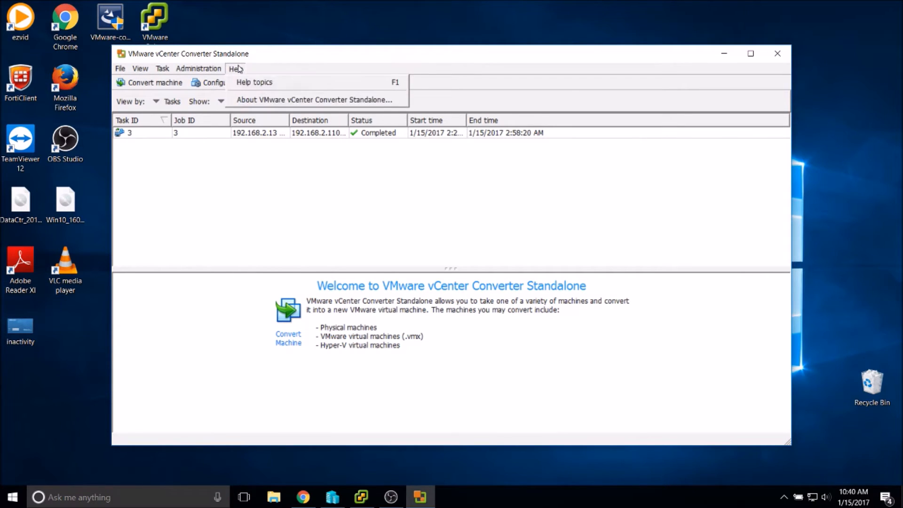
click(250, 97)
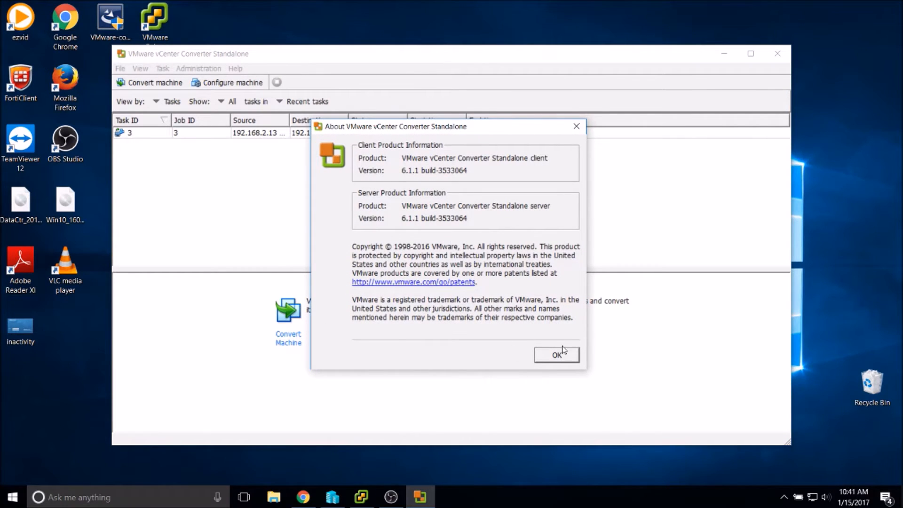
click(561, 358)
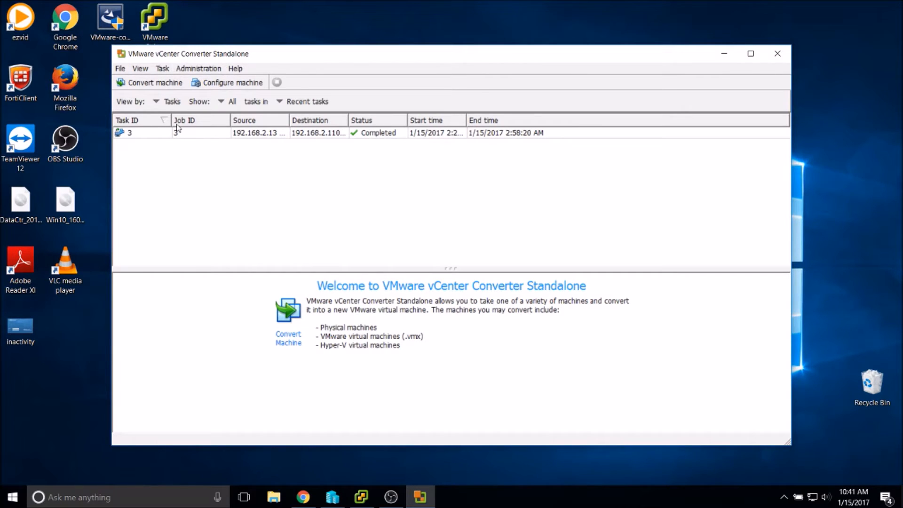
drag(172, 117, 188, 118)
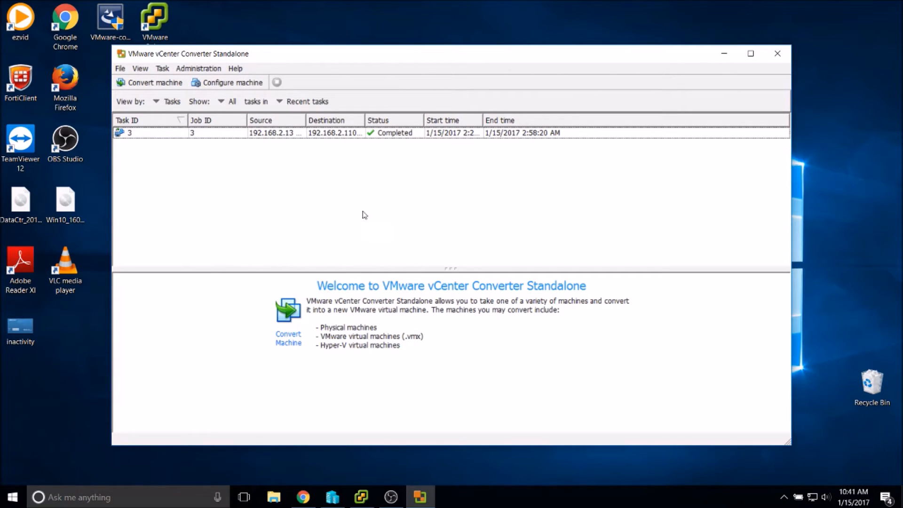
drag(331, 57, 422, 41)
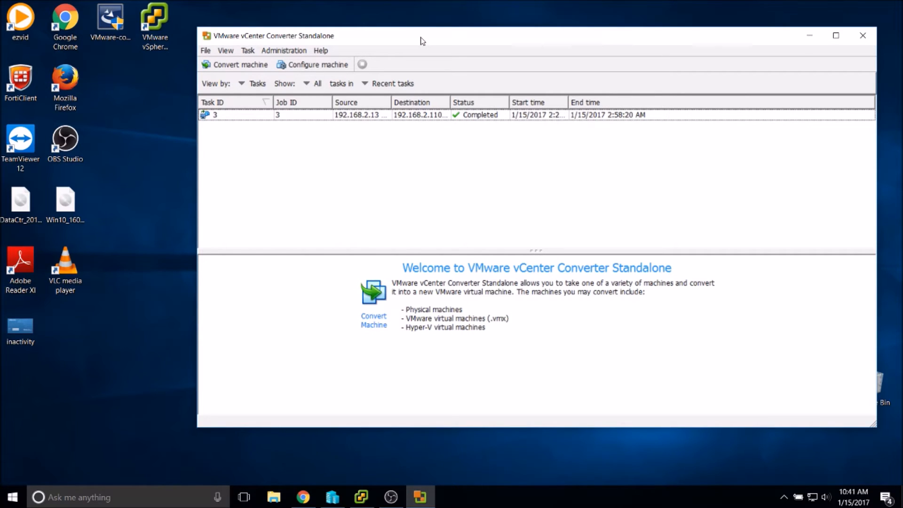
click(339, 66)
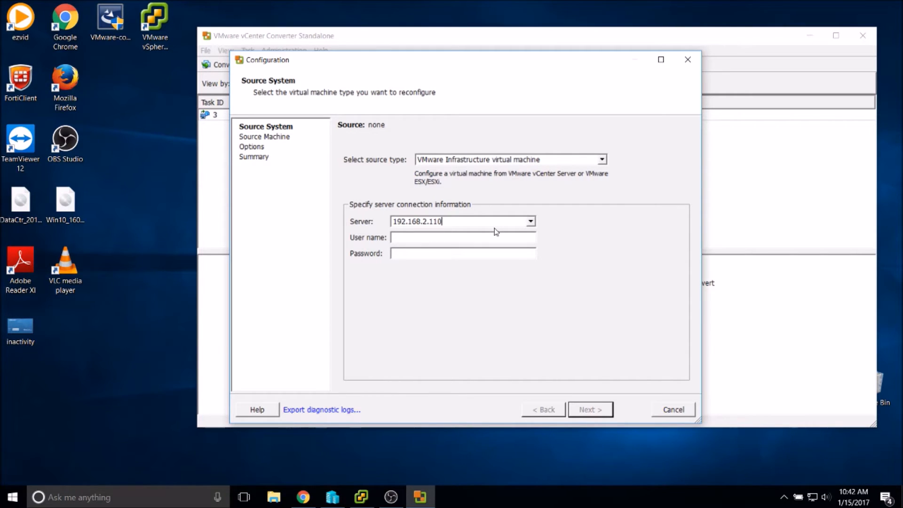
click(673, 410)
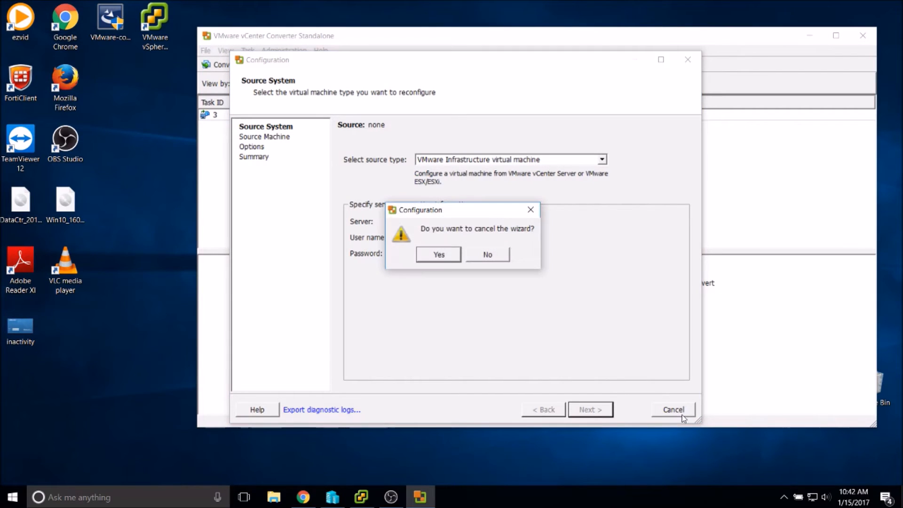
click(439, 254)
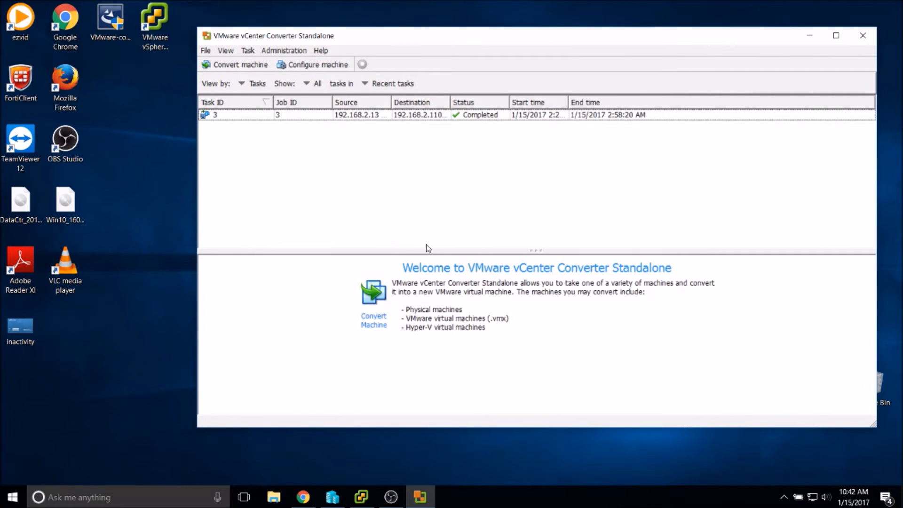
Start a new machine conversion with Remote Windows machine as the powered-on source type.
click(244, 68)
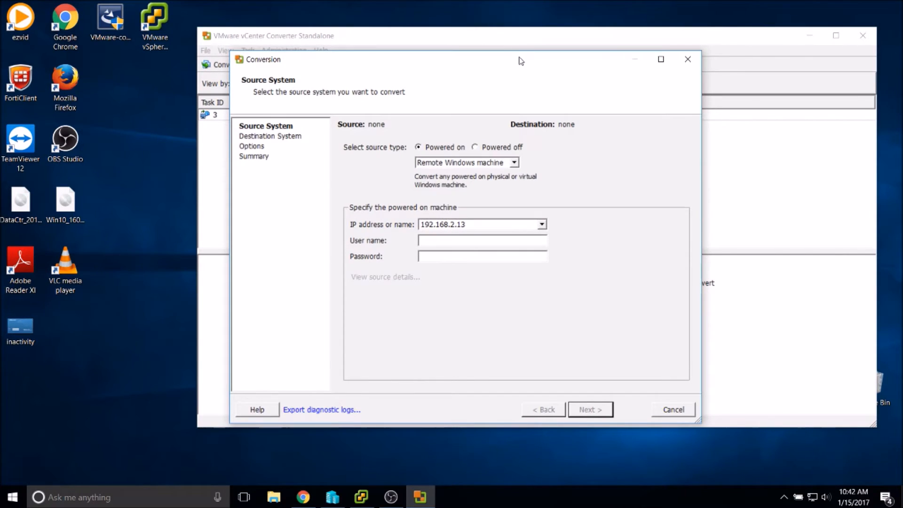
drag(521, 61, 563, 40)
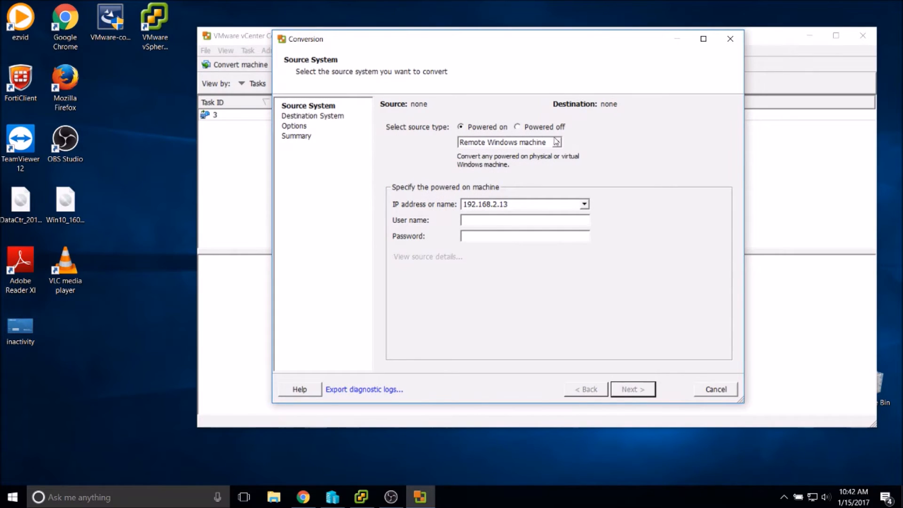
click(517, 146)
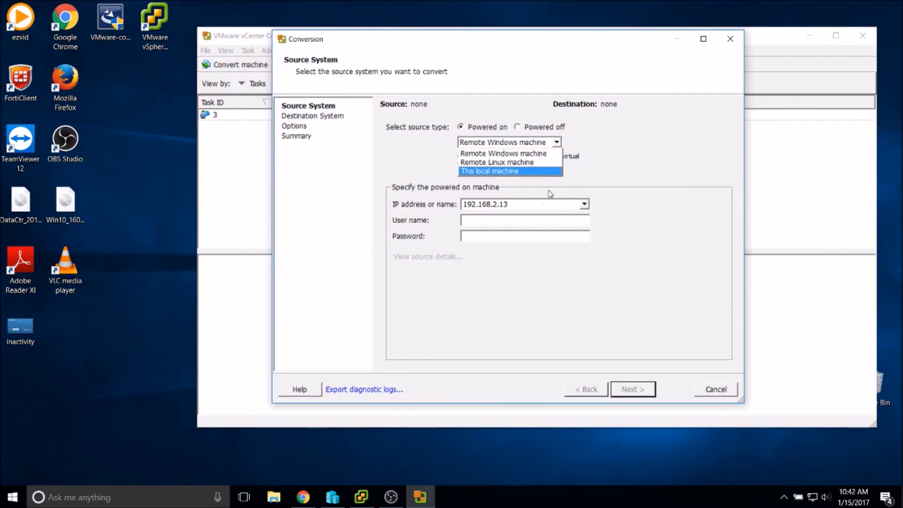
click(613, 139)
click(492, 142)
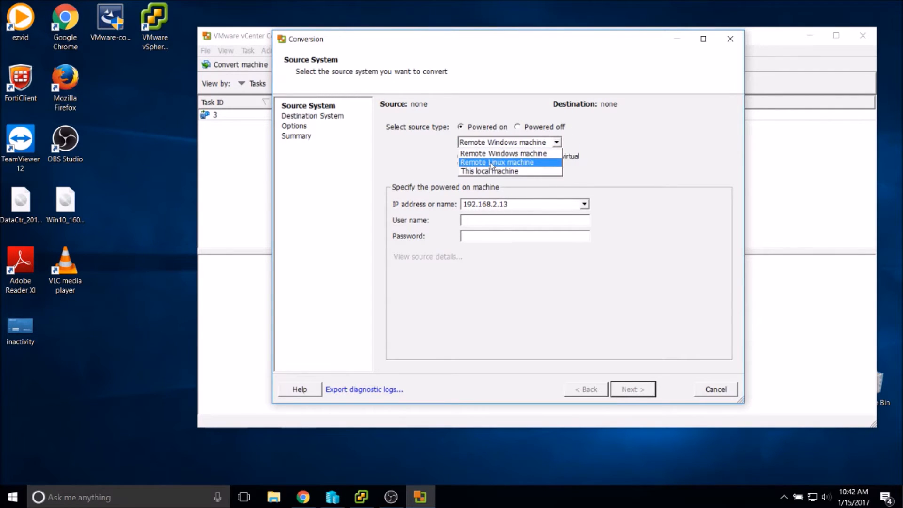
click(659, 158)
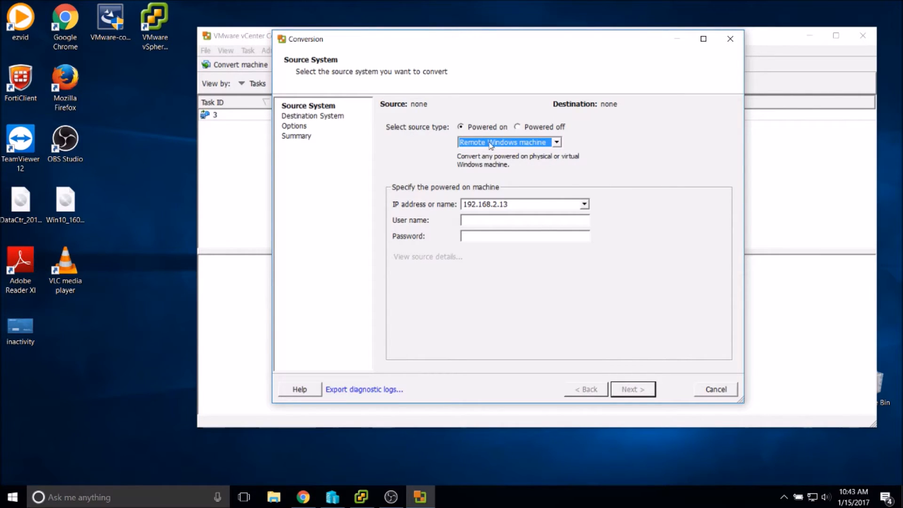
Look at the powered-off source option VMware Infrastructure virtual machine, then switch back to powered-on.
click(518, 126)
click(560, 143)
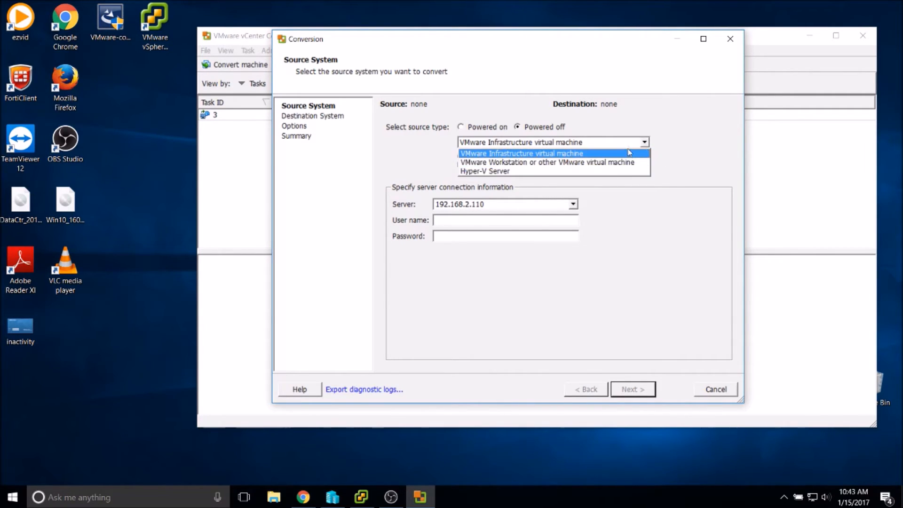
click(650, 152)
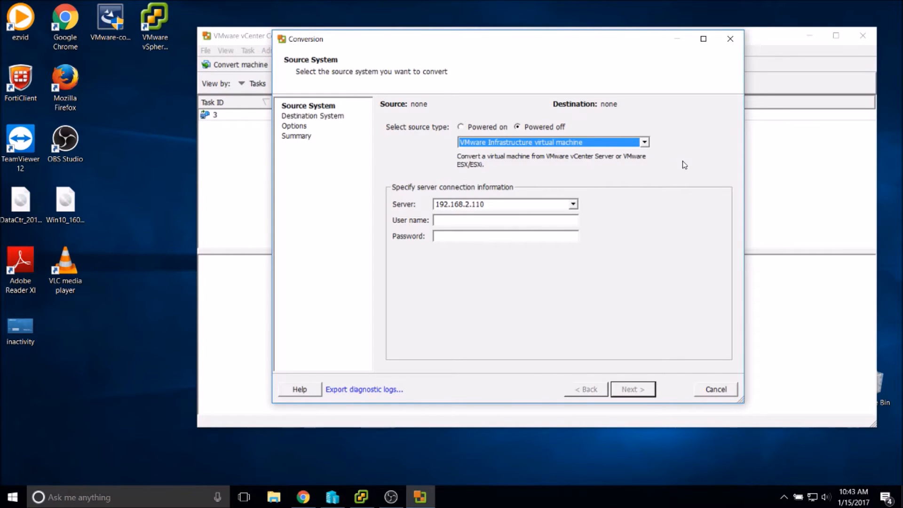
click(469, 129)
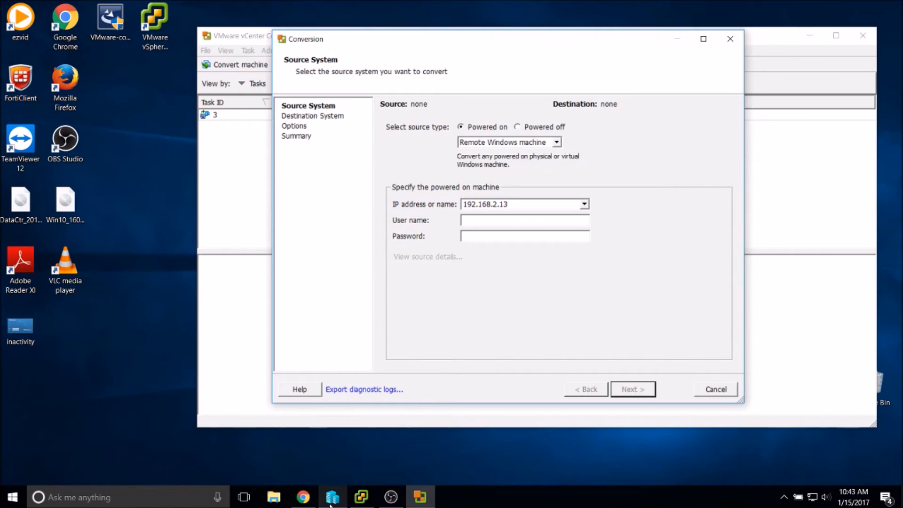
Start the Mako-Windows8 virtual machine from its right-click menu in Hyper-V Manager.
click(331, 501)
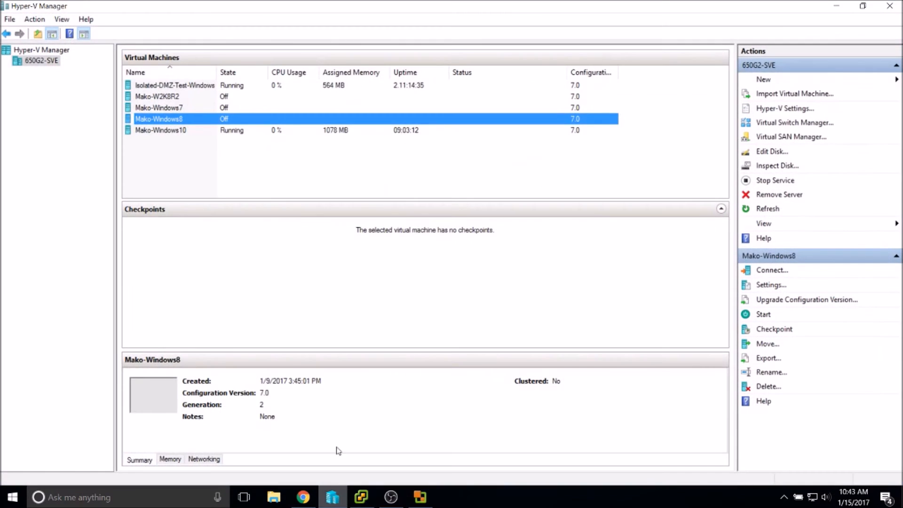
right_click(184, 118)
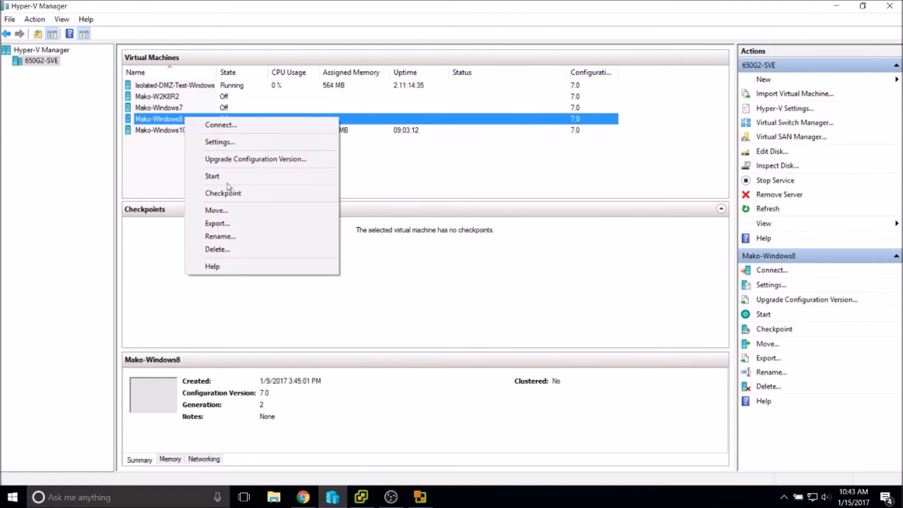
click(227, 177)
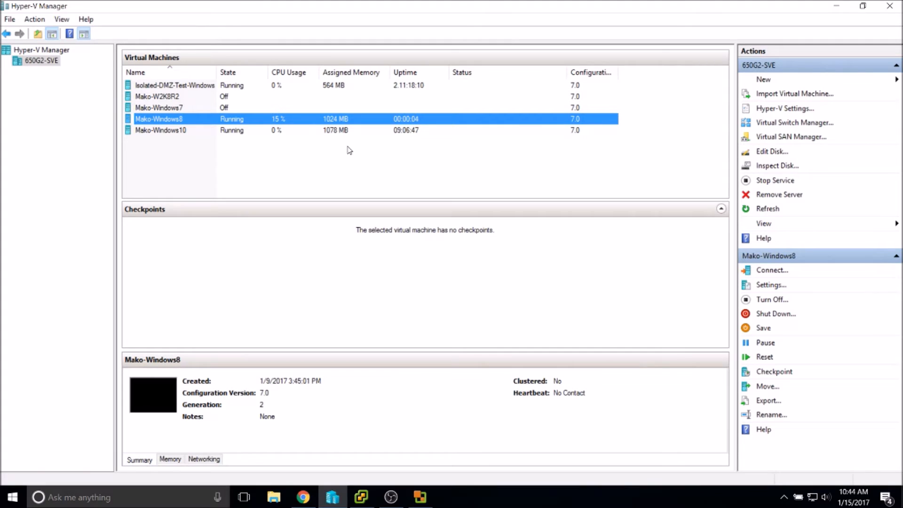
right_click(171, 129)
click(142, 120)
right_click(142, 120)
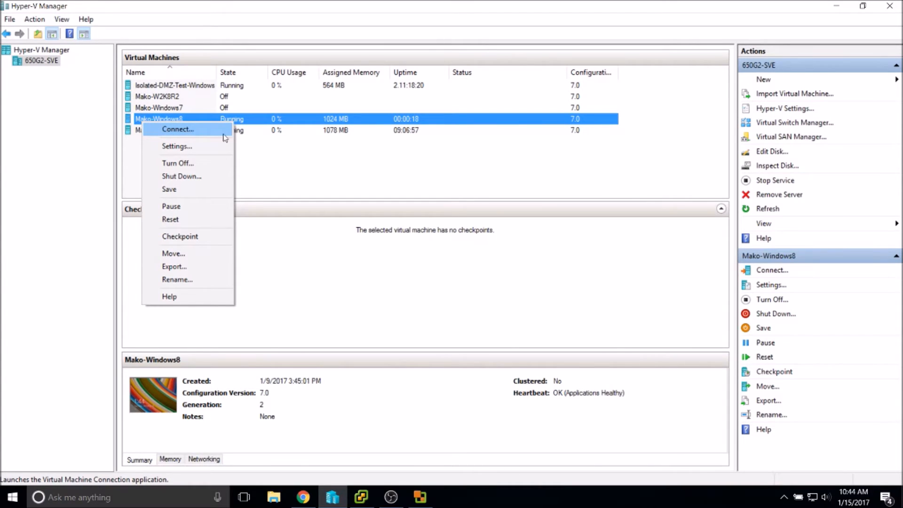
Connect to Mako-Windows8 at 1366 by 768, sign in with the account password and open the desktop.
click(182, 130)
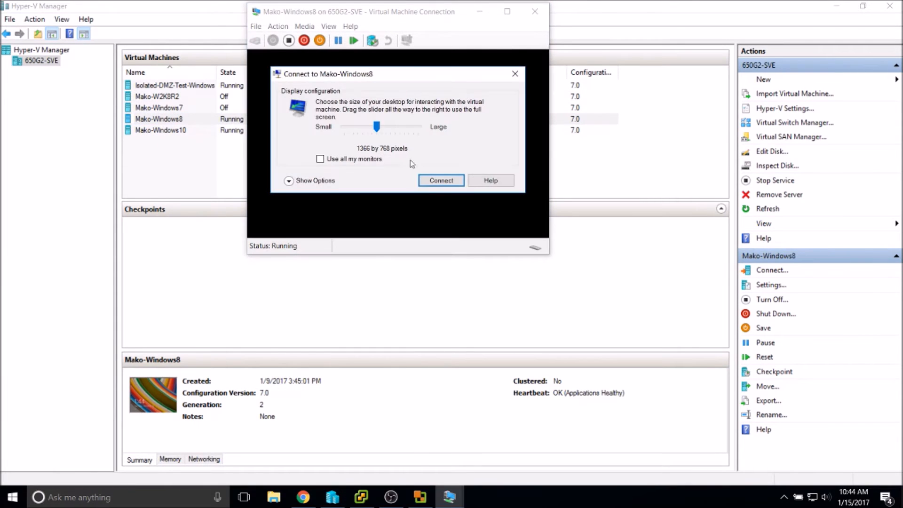
click(441, 183)
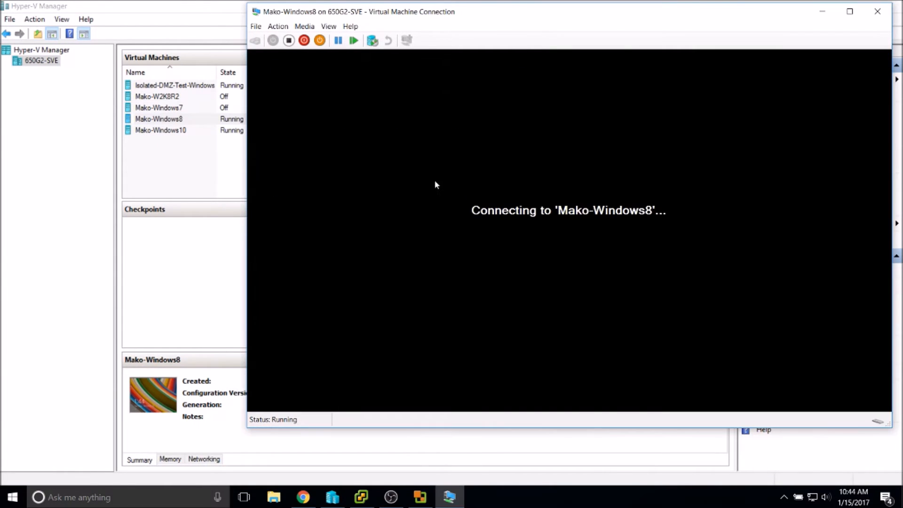
drag(483, 15, 371, 26)
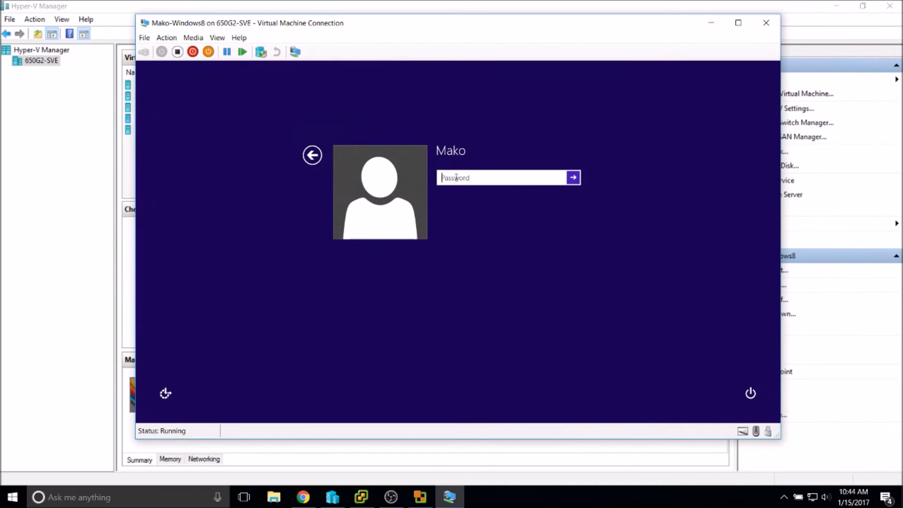
key(Return)
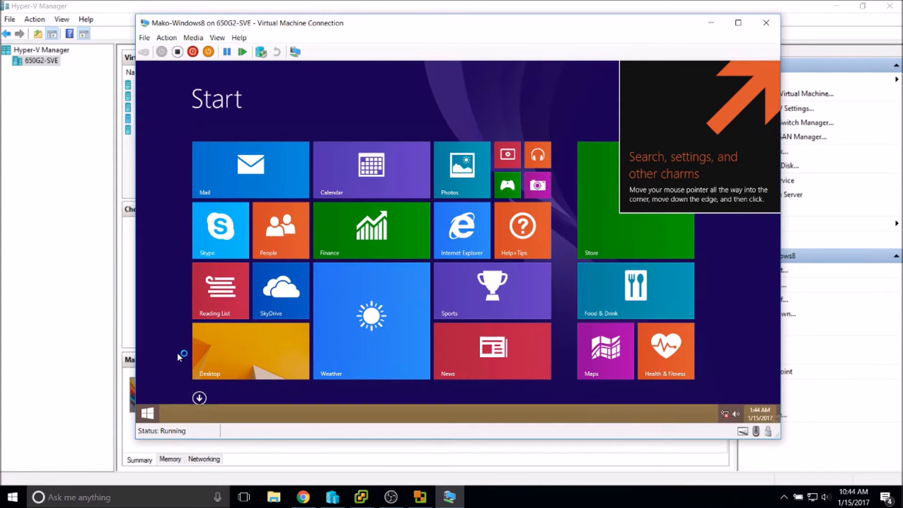
click(203, 350)
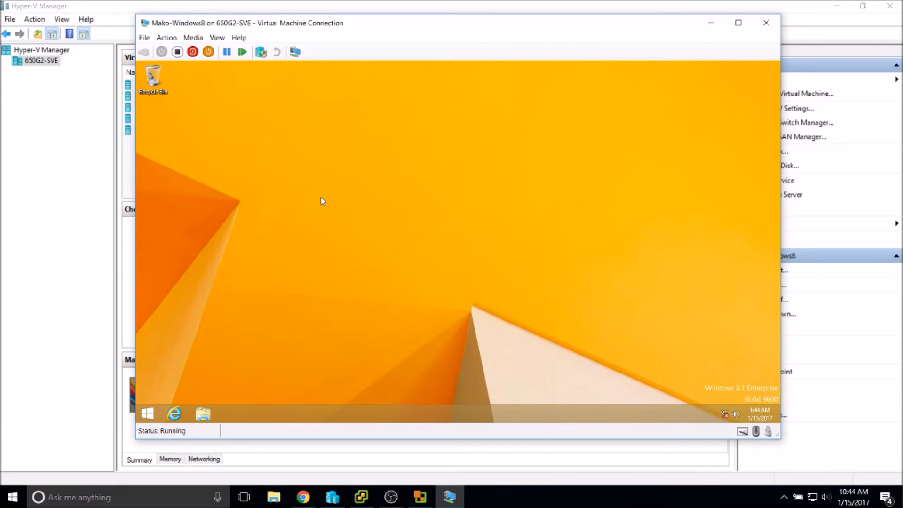
Run ncpa.cpl to open Network Connections, where Ethernet shows the cable unplugged.
key(super+r)
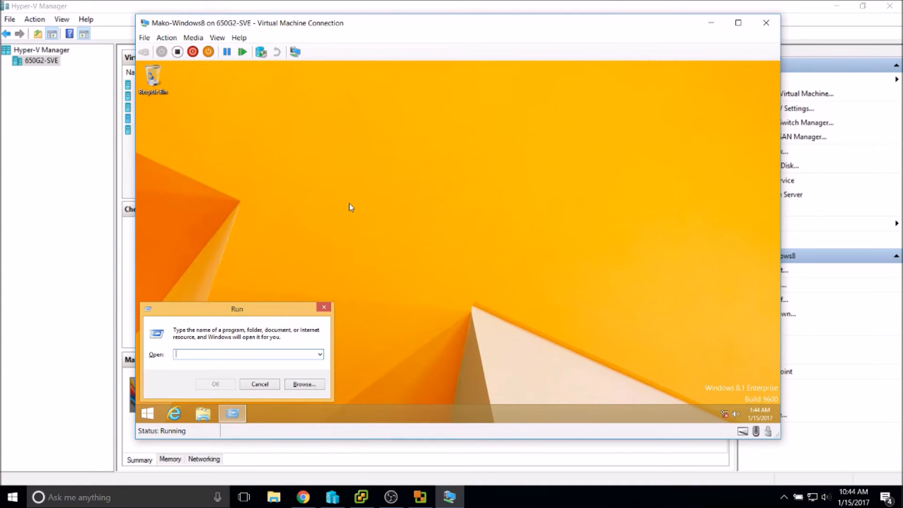
text(ncpa.cpl)
click(271, 388)
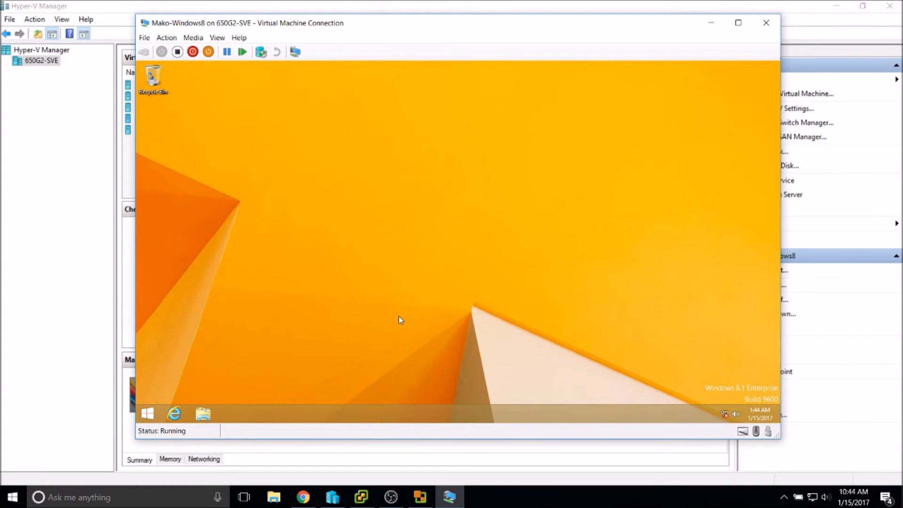
key(super+r)
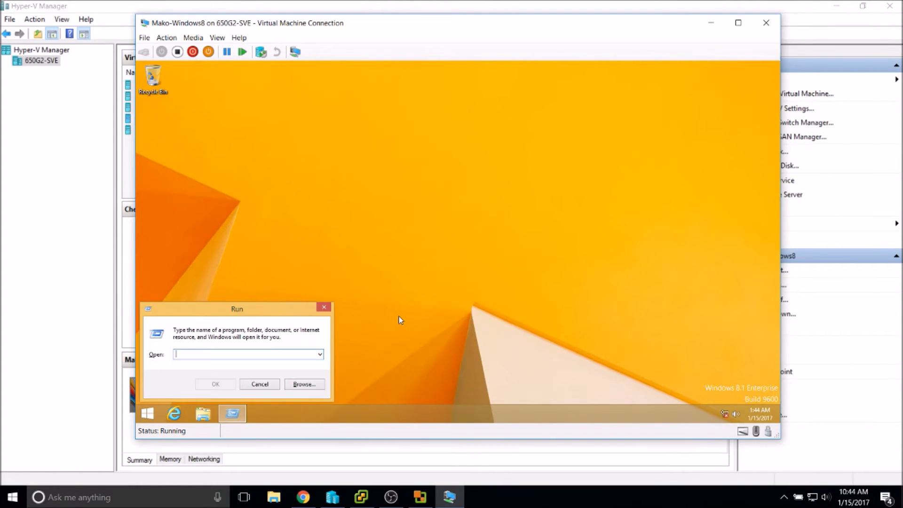
text(ncpa.cpl)
key(Return)
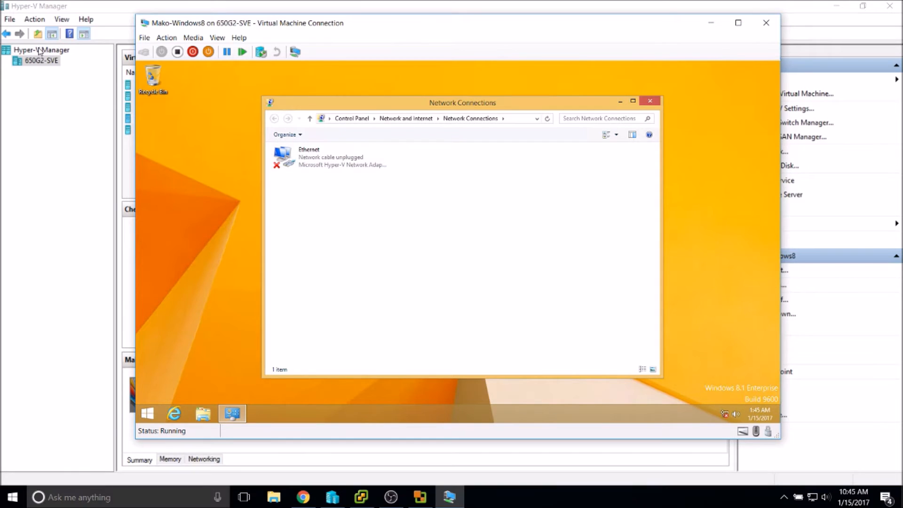
click(143, 37)
Connect Mako-Windows8's network adapter to ExterneSwitch and apply the settings.
click(160, 49)
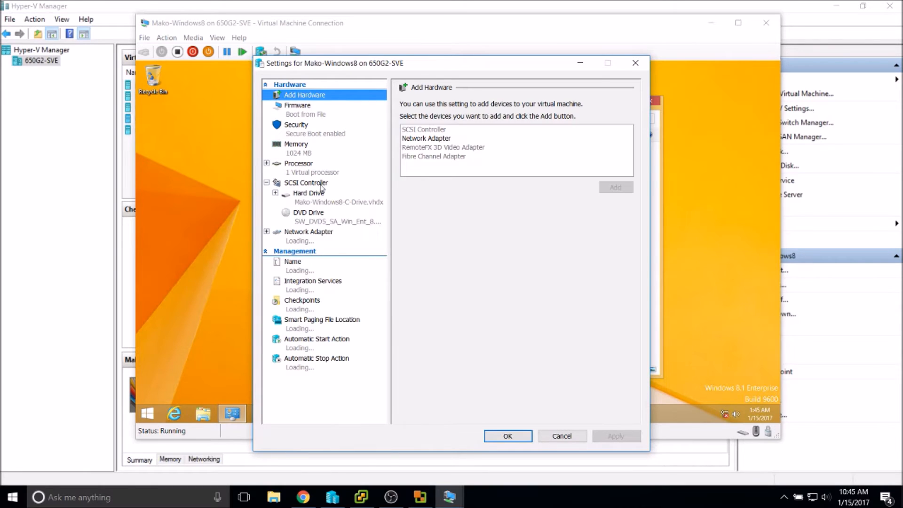
click(301, 239)
click(446, 135)
click(421, 152)
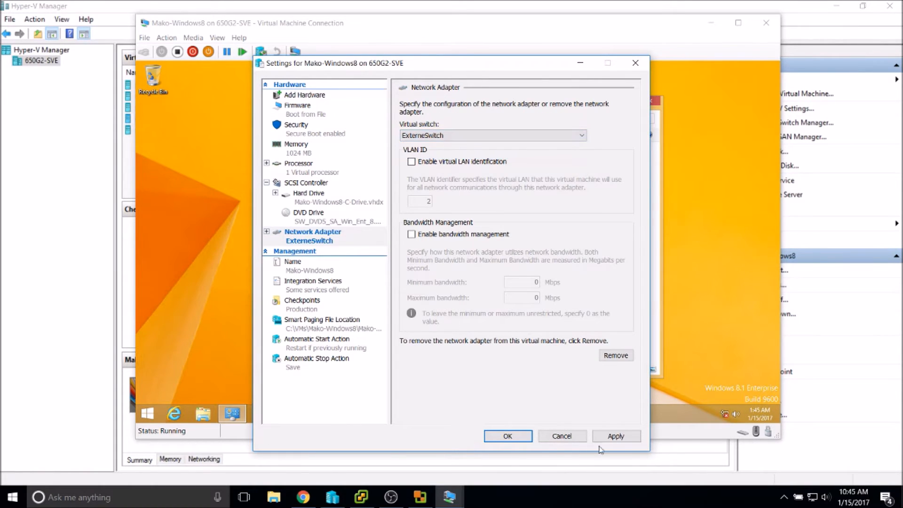
click(617, 436)
click(491, 437)
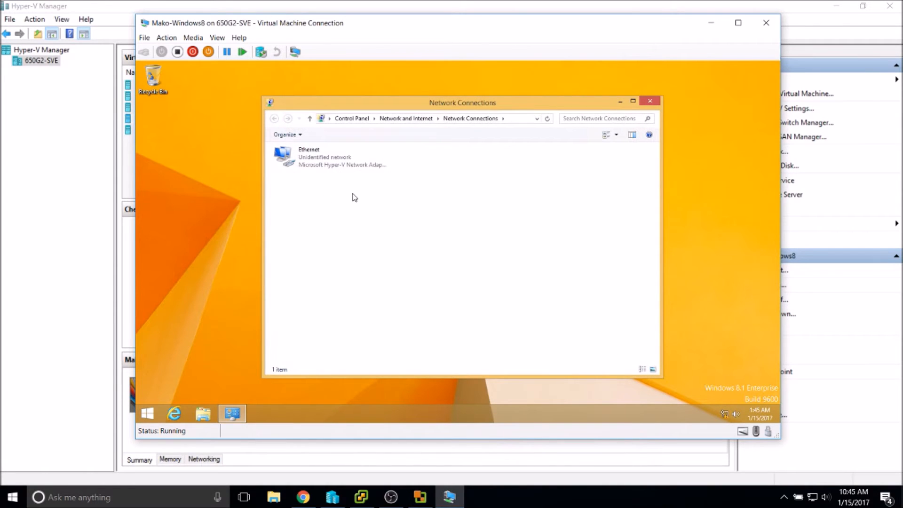
Check the Ethernet connection's status and details while it picks up an address.
double_click(319, 169)
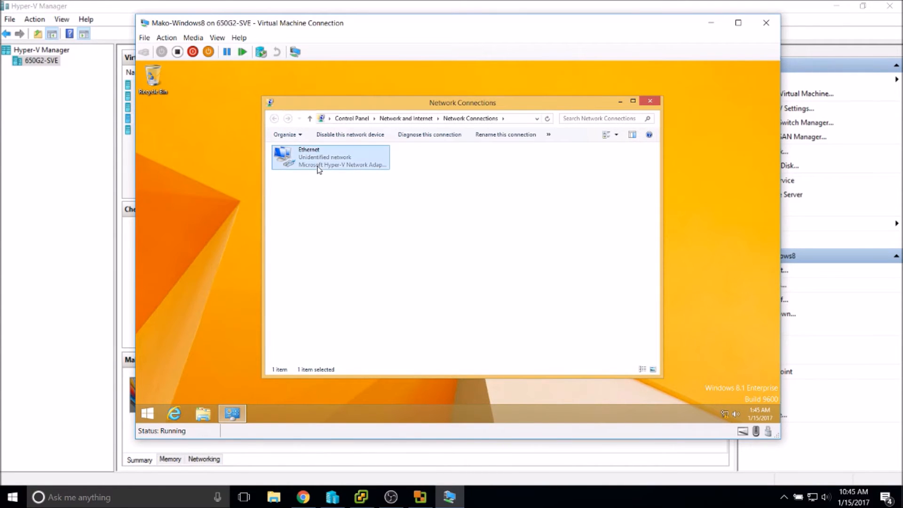
click(416, 232)
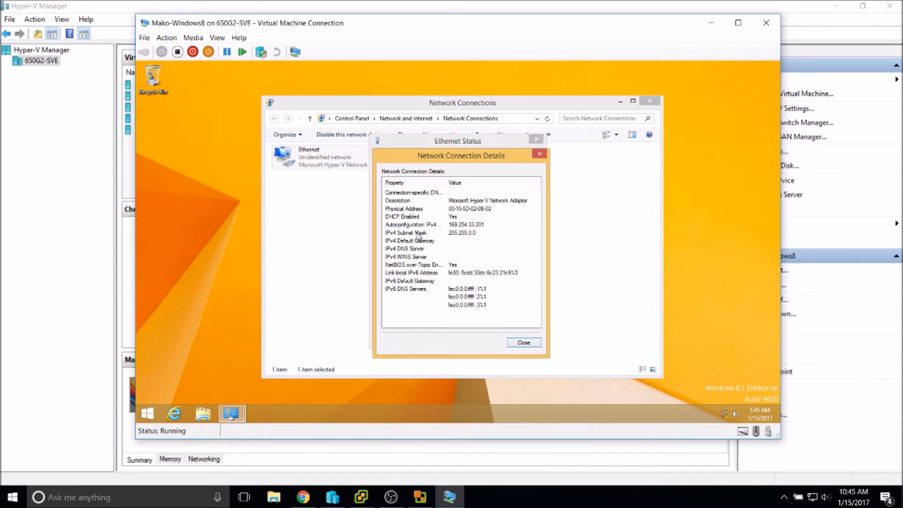
click(524, 343)
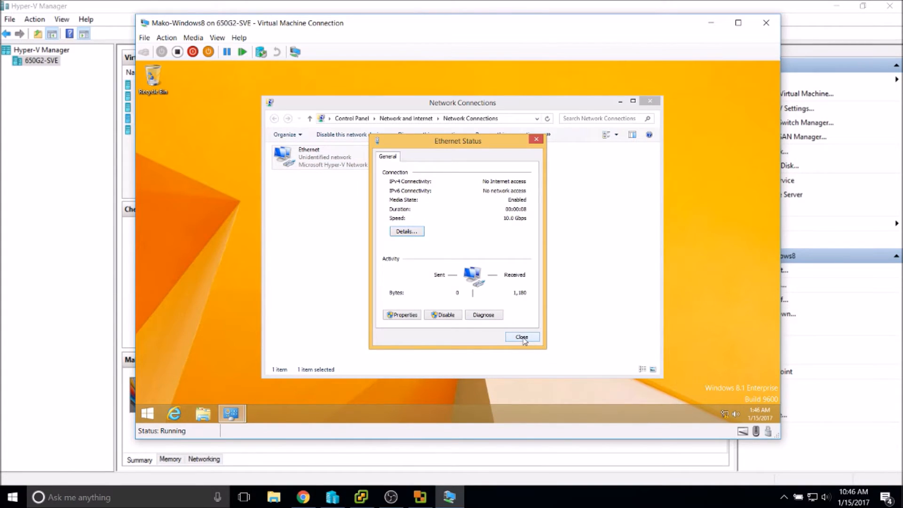
click(523, 338)
double_click(329, 167)
click(406, 233)
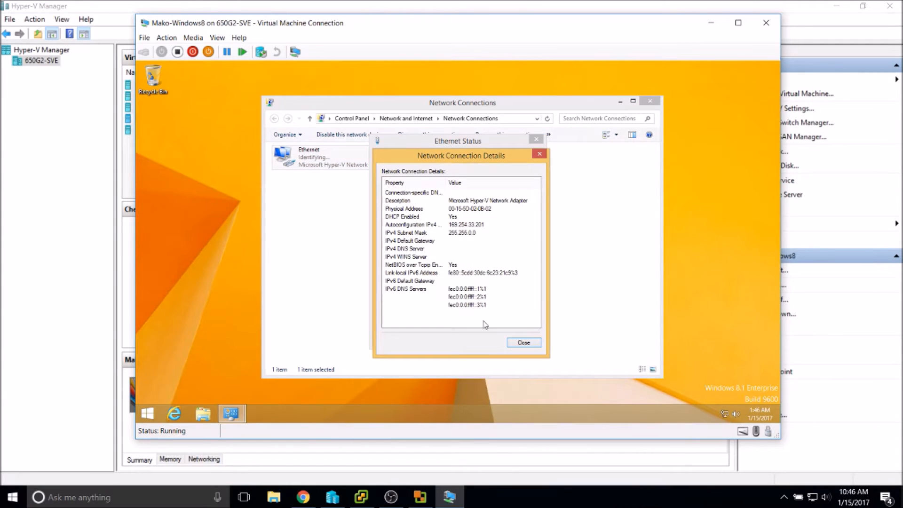
click(534, 344)
click(534, 342)
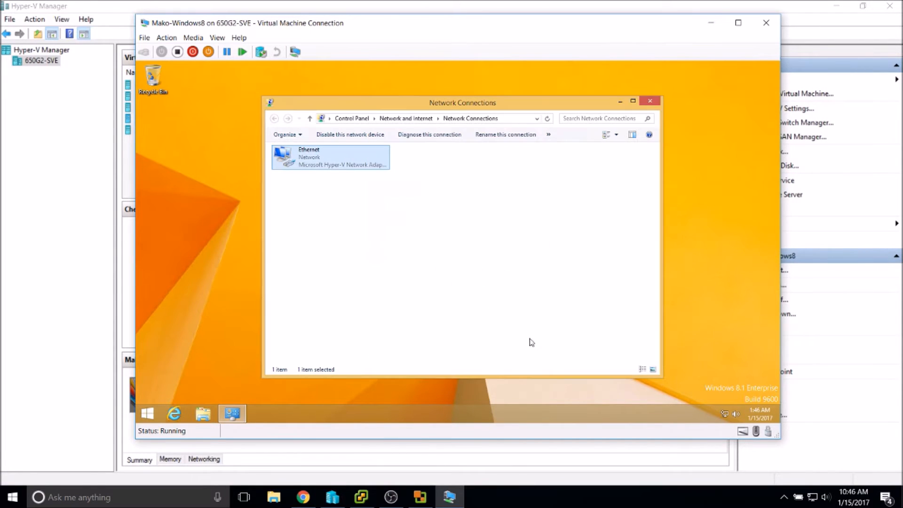
Reopen the Ethernet details to confirm the IPv4 address 192.168.2.14.
right_click(309, 163)
click(445, 246)
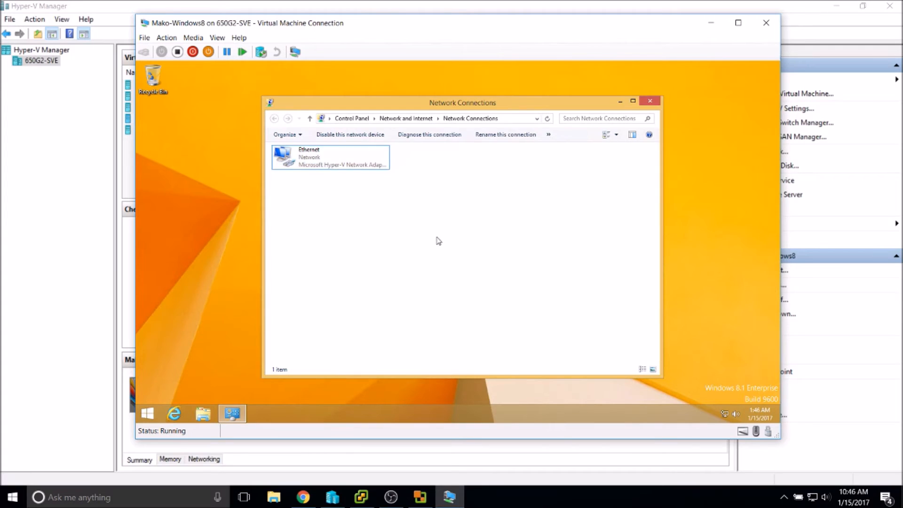
click(328, 164)
double_click(328, 164)
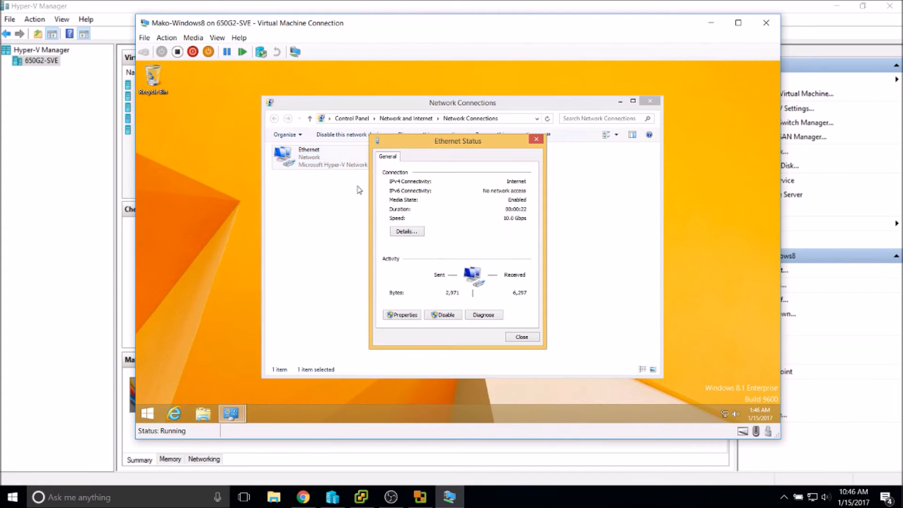
click(409, 231)
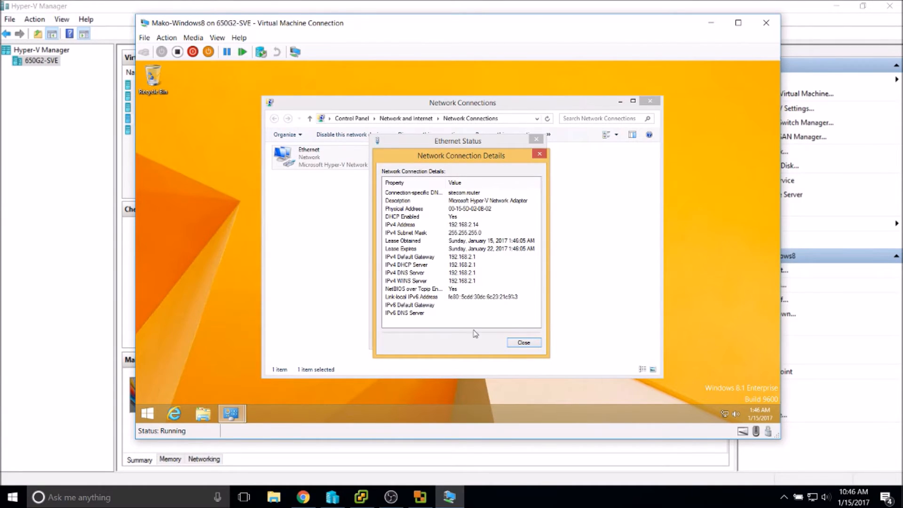
click(523, 344)
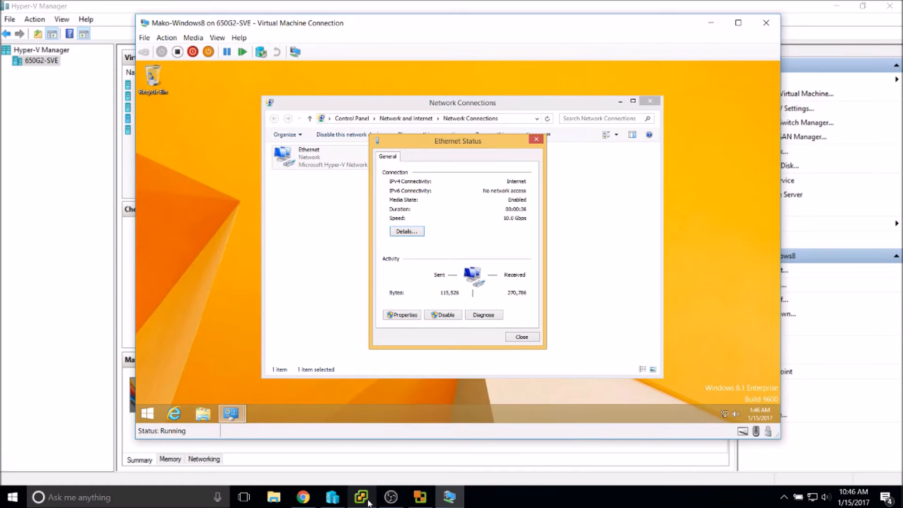
In the Converter conversion dialog, change the source IP address to 192.168.2.14.
click(419, 498)
click(522, 205)
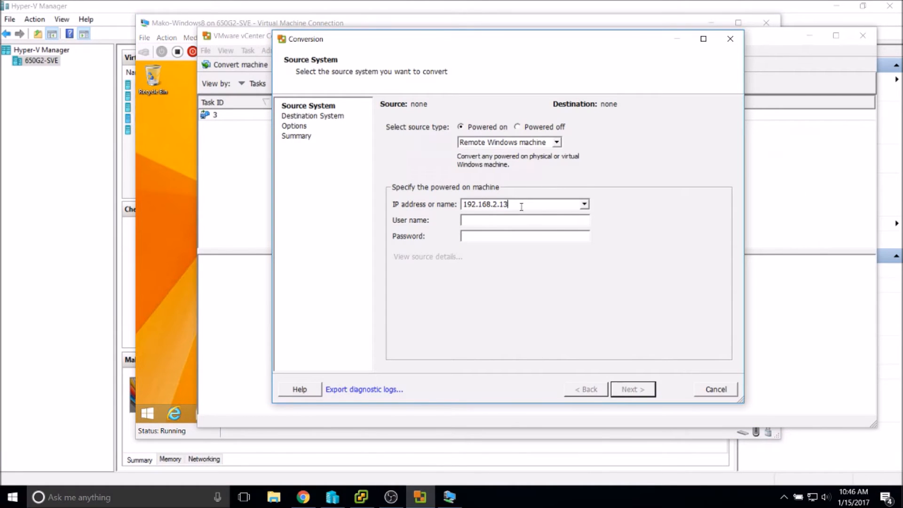
key(BackSpace)
text(4)
click(492, 221)
click(239, 272)
In the VM, close the Ethernet Status and Network Connections windows.
click(186, 255)
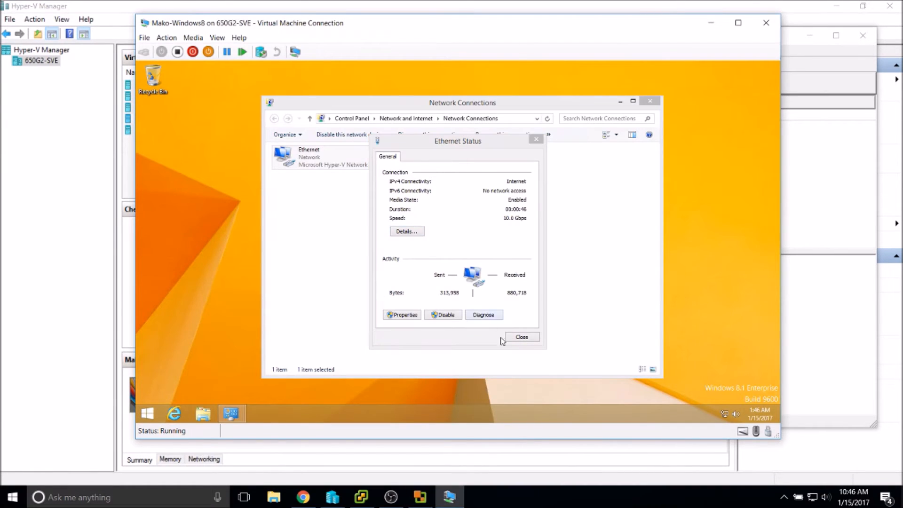
click(531, 340)
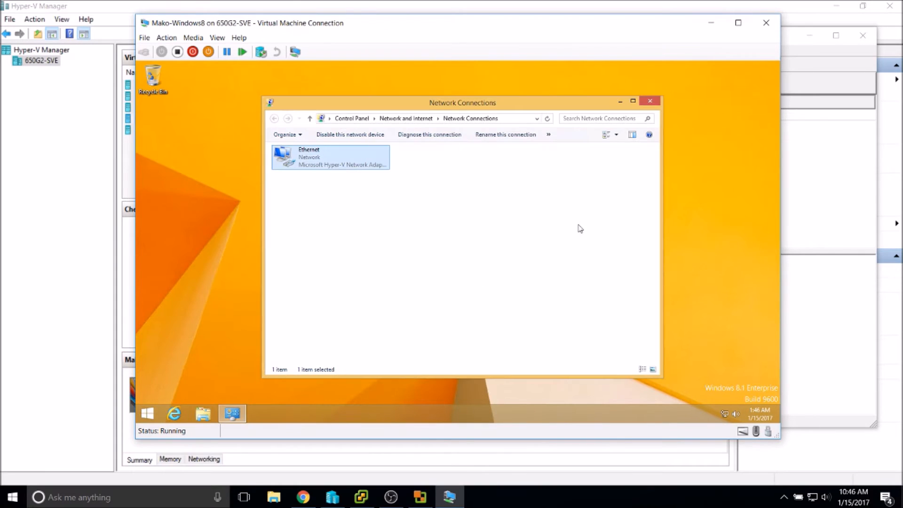
click(653, 101)
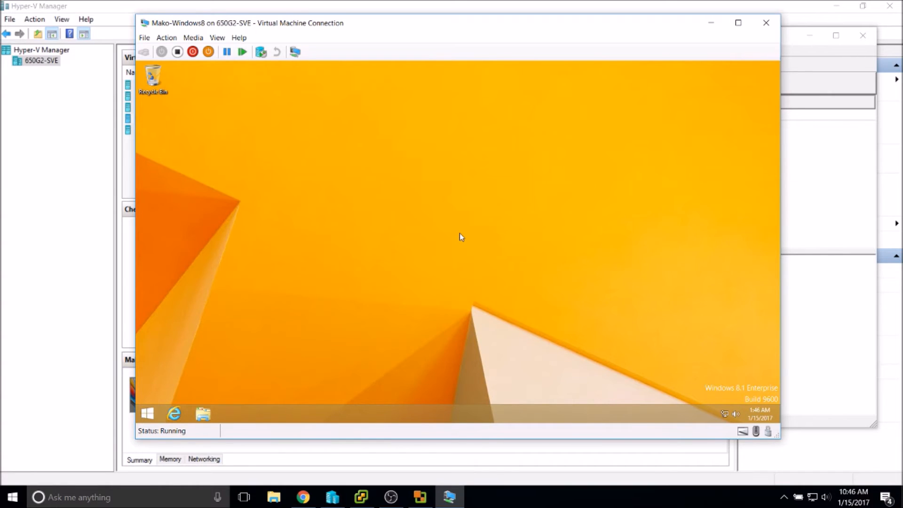
Use sysdm.cpl to allow Remote Desktop connections to the VM without Network Level Authentication.
key(super+r)
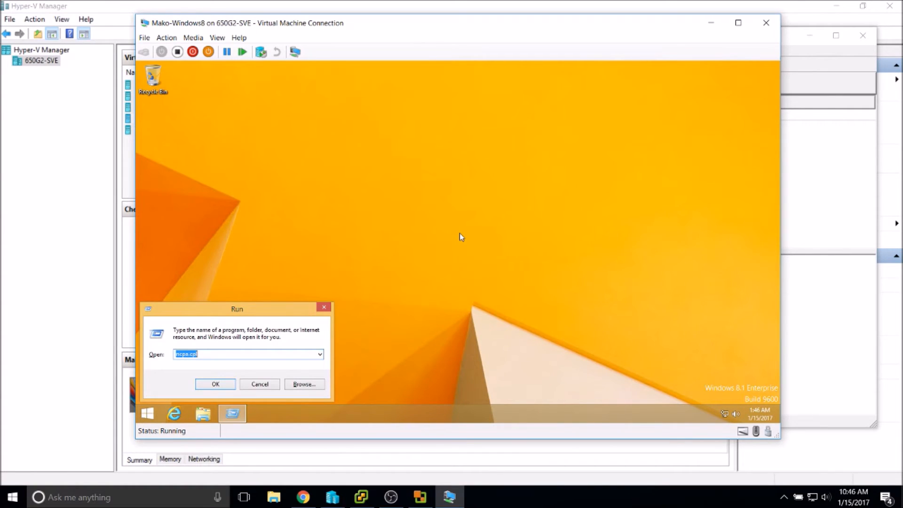
text(sysdm.cpl)
key(Return)
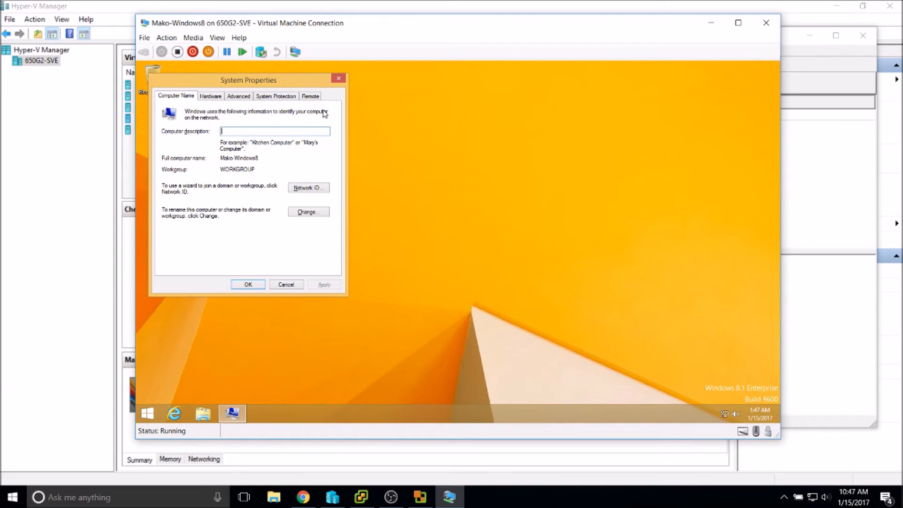
click(311, 97)
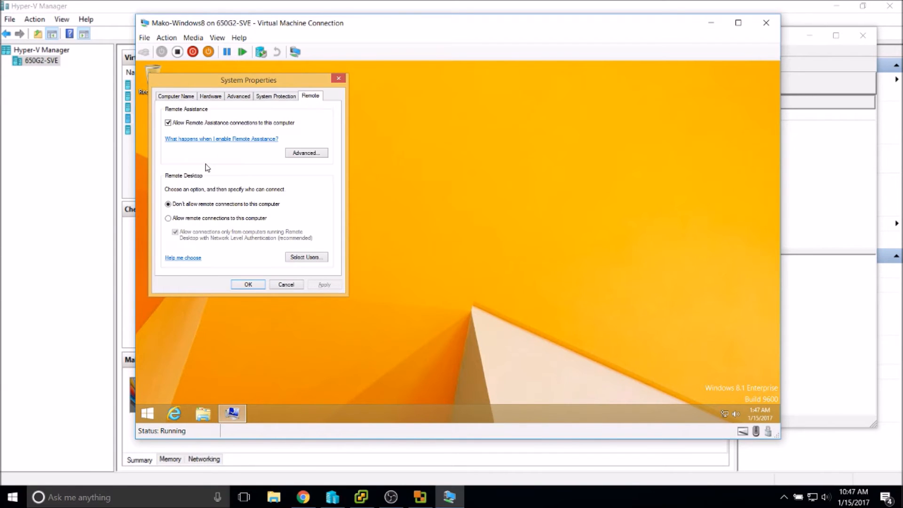
click(193, 218)
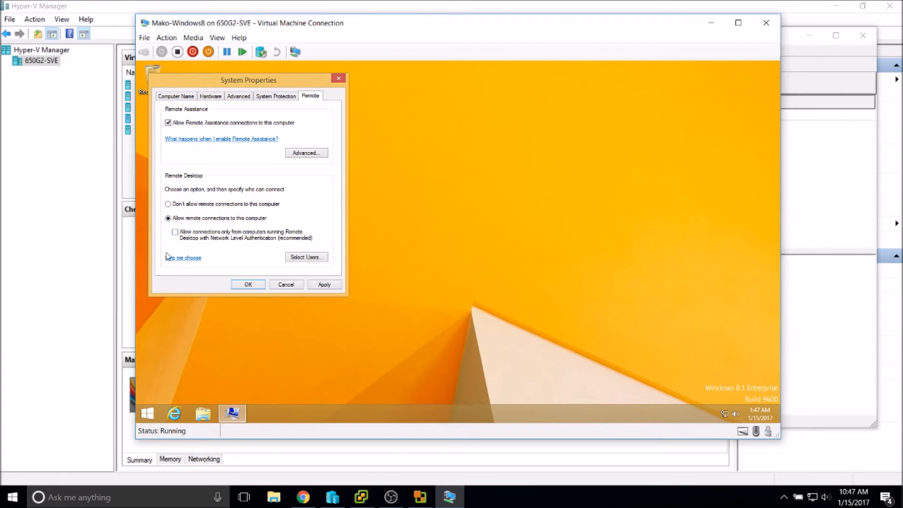
click(174, 232)
click(321, 285)
click(246, 285)
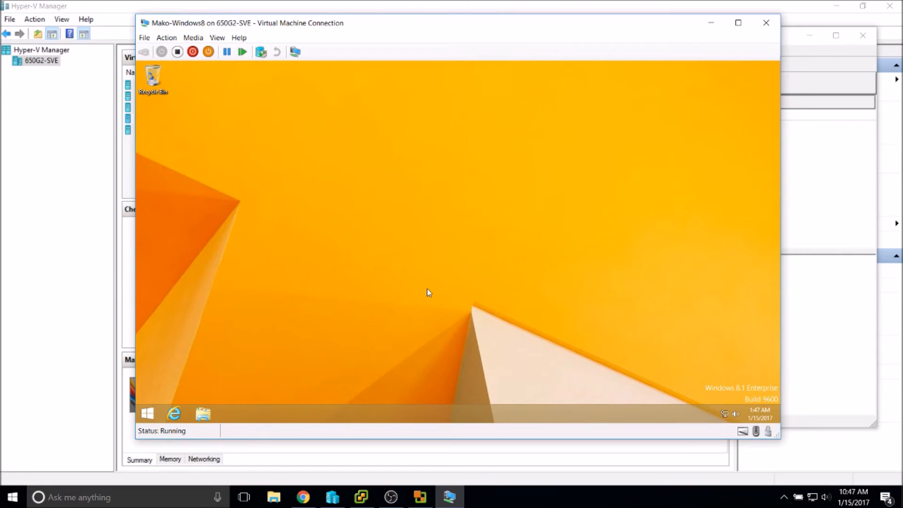
From the host, try a Remote Desktop connection to 192.168.2.14 via mstsc, then open the VM's Start screen.
click(703, 505)
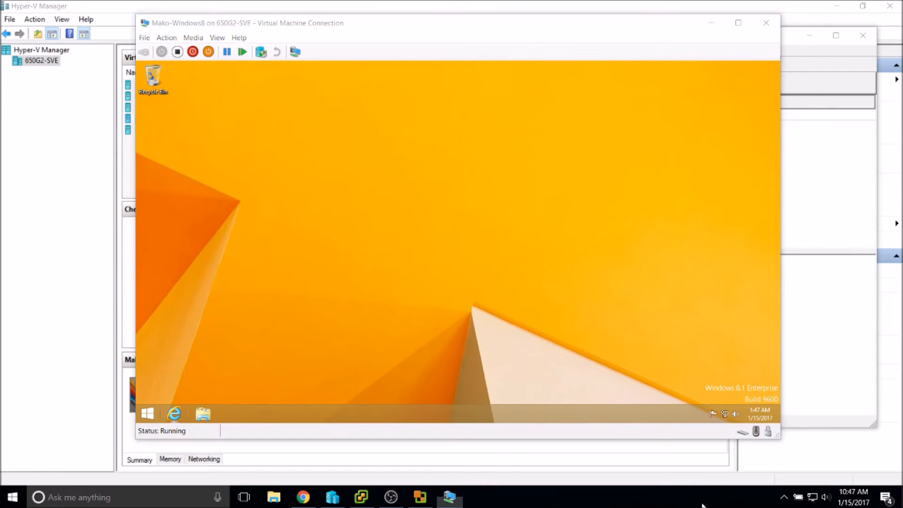
key(super+r)
text(mstsc)
key(Return)
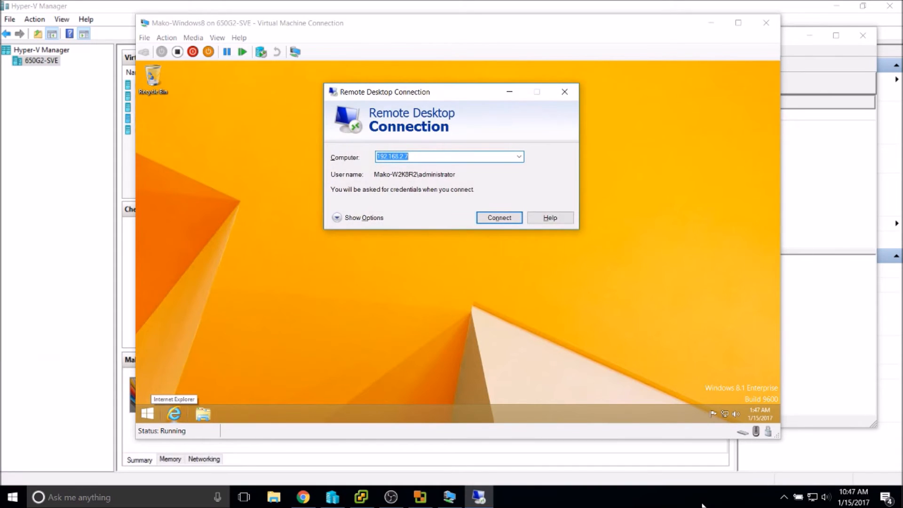
key(End)
key(BackSpace)
text(1)
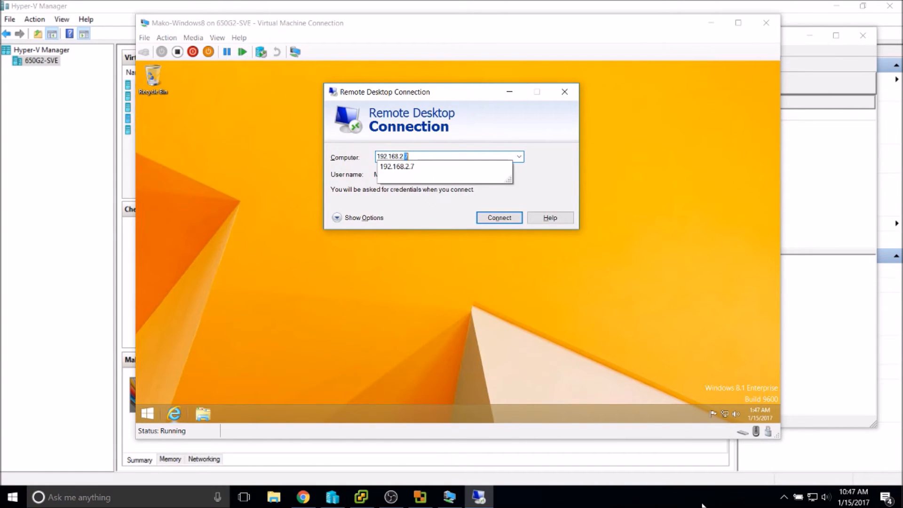
text(4)
key(Return)
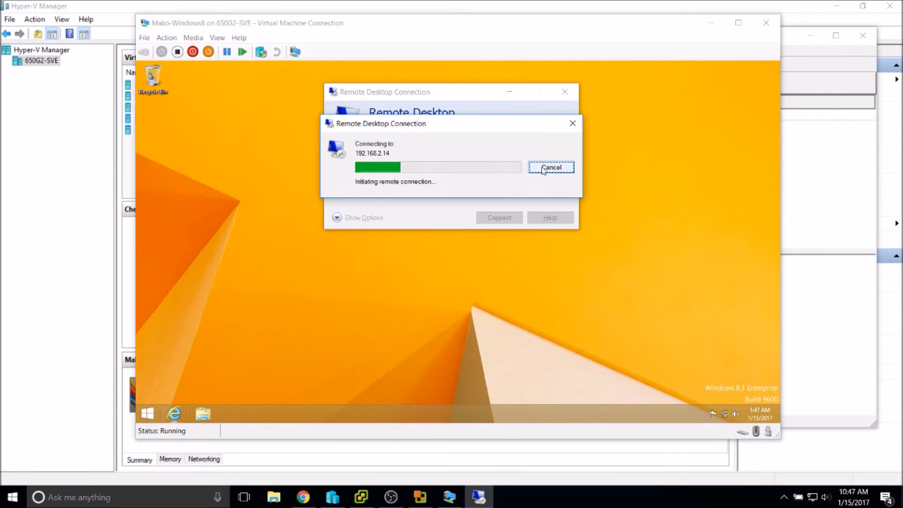
click(147, 414)
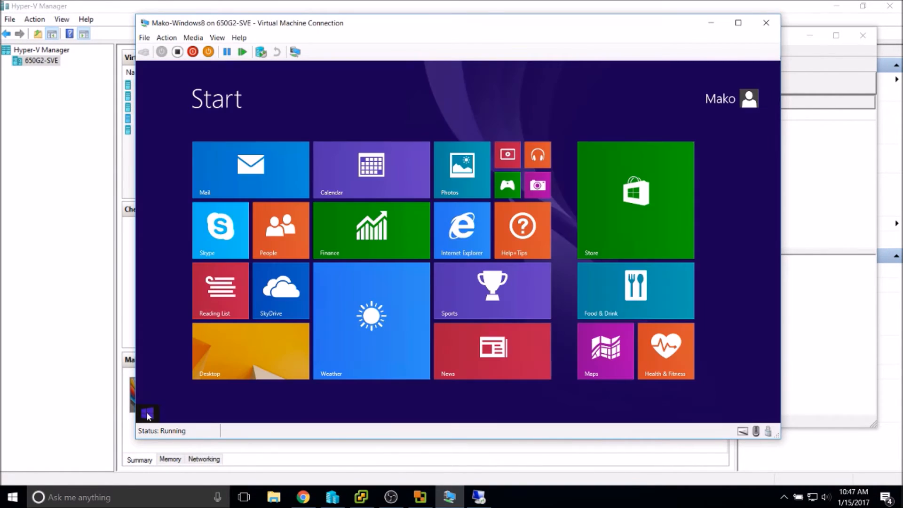
Open Windows Firewall from Start search and select Turn off for private and public networks.
text(firewall)
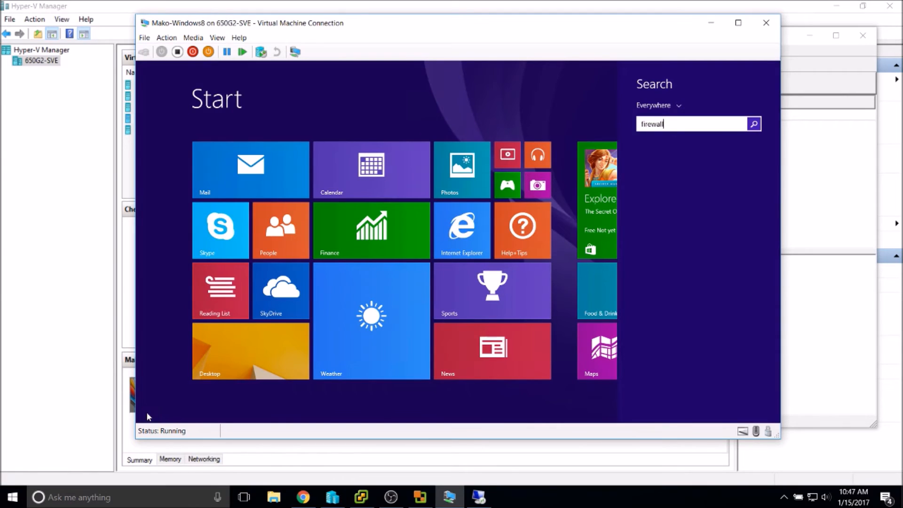
key(BackSpace)
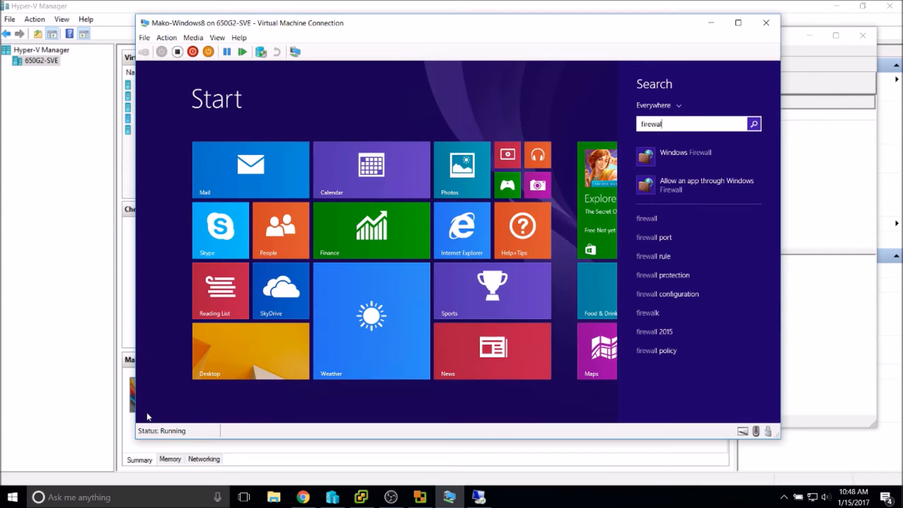
click(698, 152)
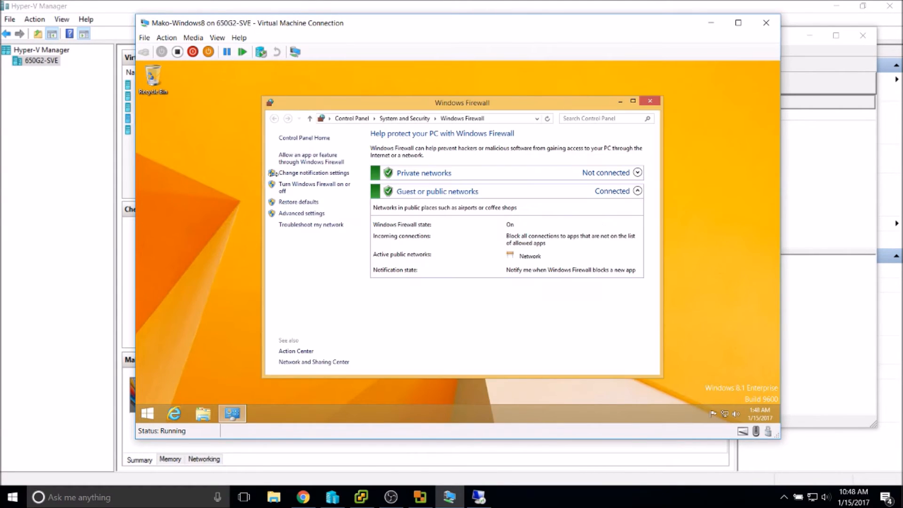
click(319, 175)
click(354, 206)
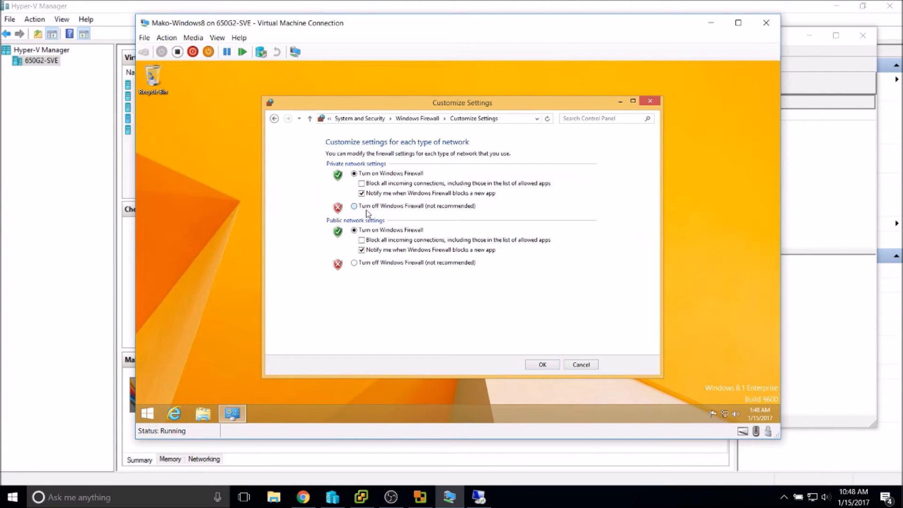
click(372, 264)
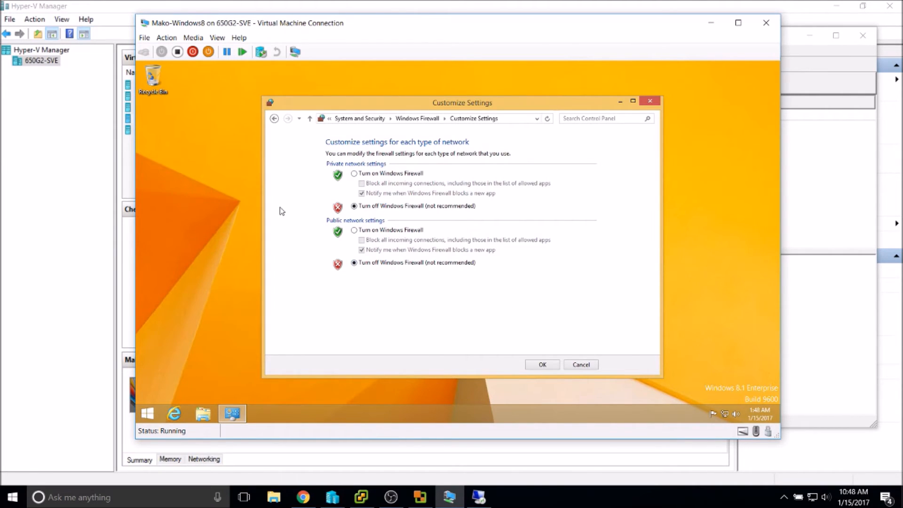
Confirm the firewall turned off for private and public networks, dismiss the warning, and close Windows Firewall.
drag(315, 106, 366, 94)
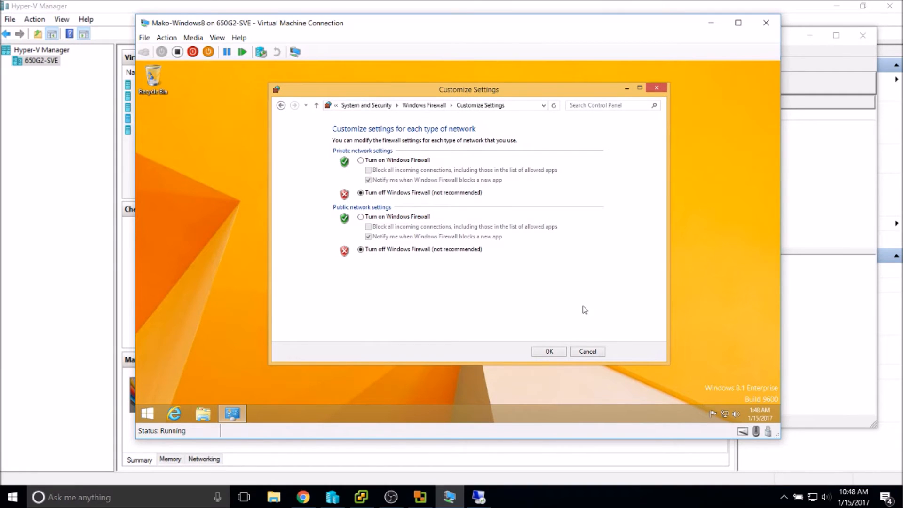
click(542, 353)
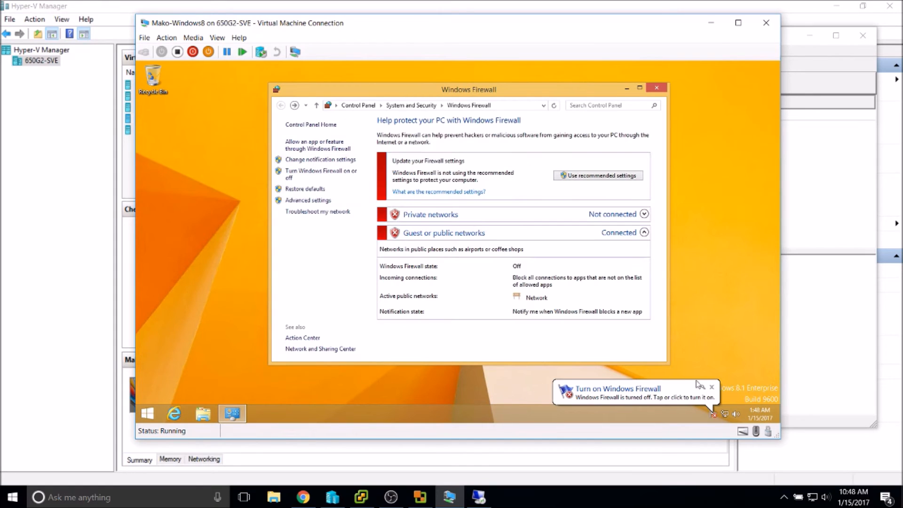
click(714, 387)
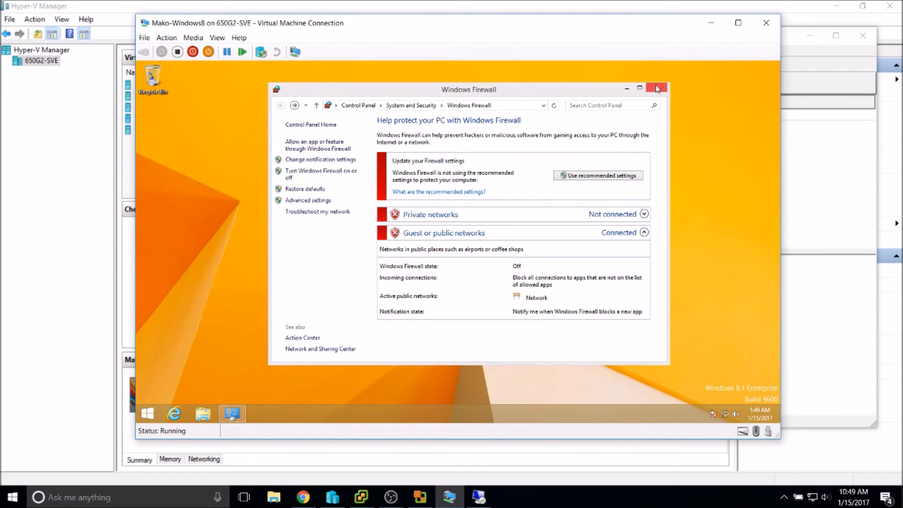
click(656, 88)
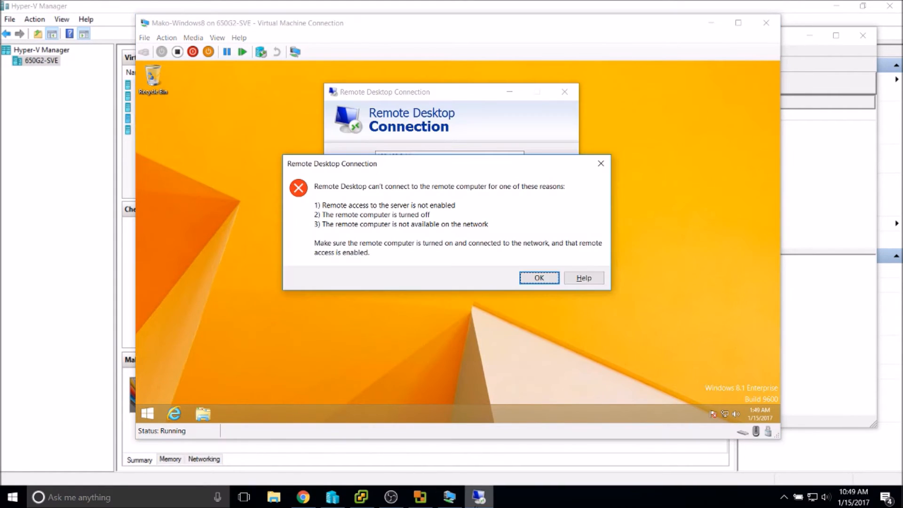
Abandon the Remote Desktop connection to 192.168.2.14 and bring the vCenter Converter wizard forward.
click(534, 277)
click(481, 215)
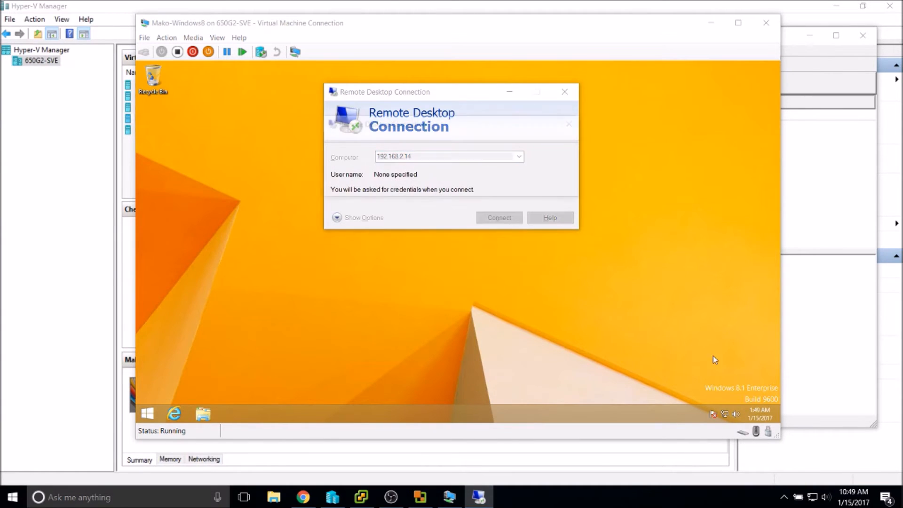
click(523, 251)
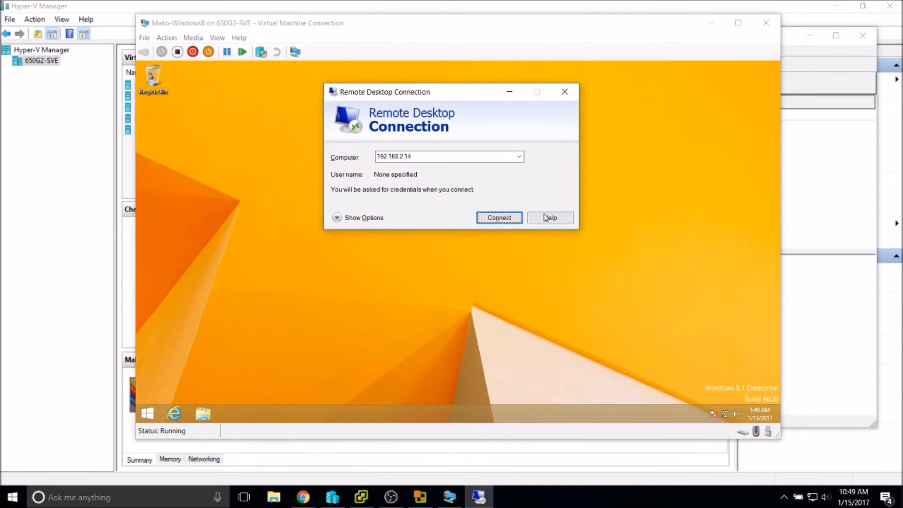
click(565, 91)
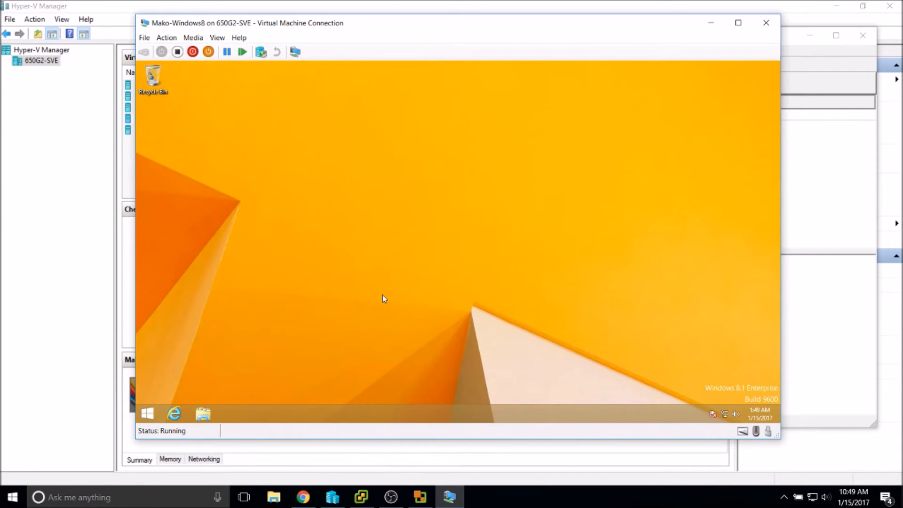
click(420, 498)
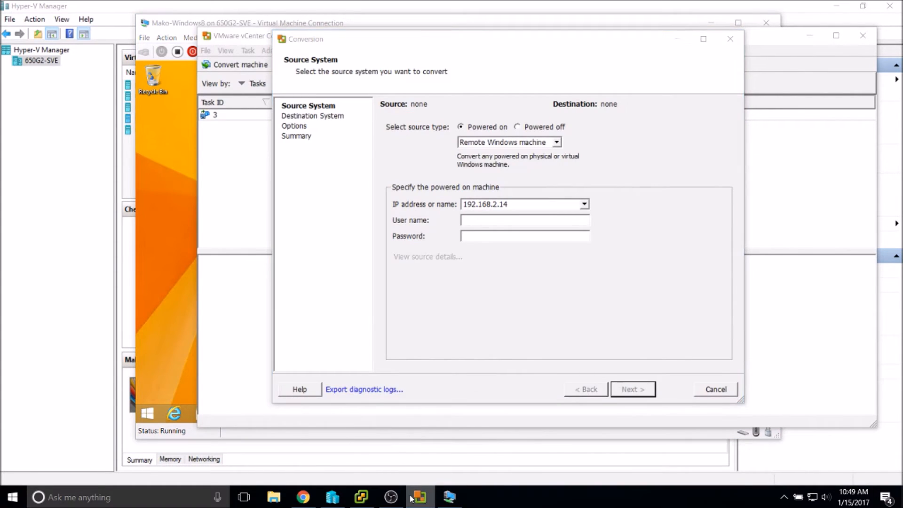
In the VM, open a command prompt and run whoami to see the current account.
click(177, 279)
key(super+r)
text(cmd)
key(Return)
text(whoami)
key(Return)
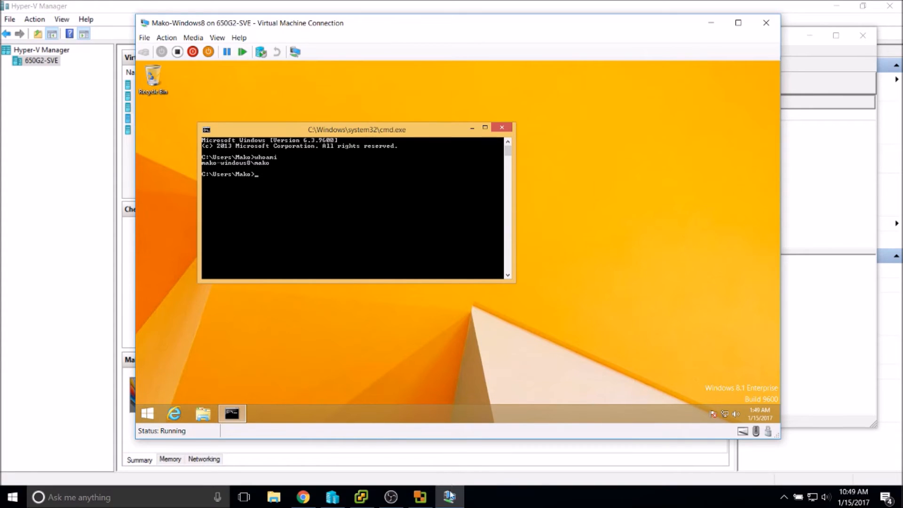
In Converter's Source System page, enter the VM account's user name and password and continue.
click(277, 458)
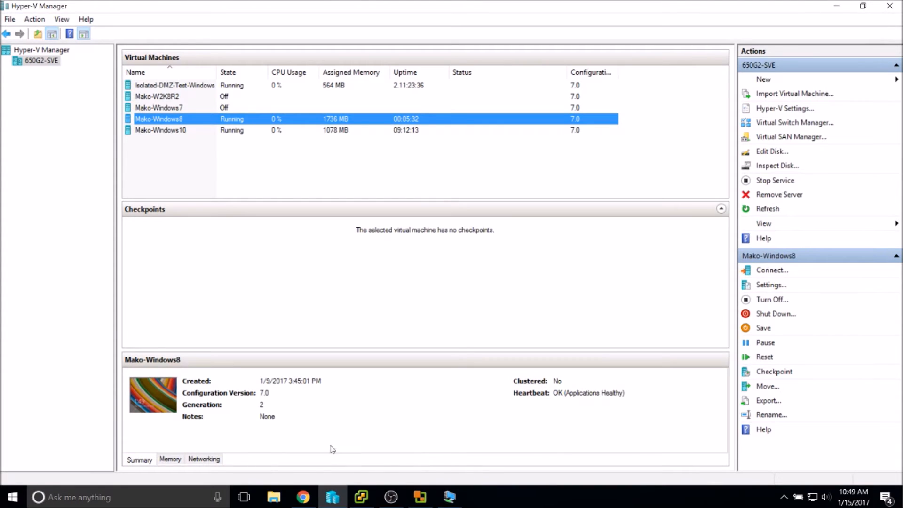
click(420, 499)
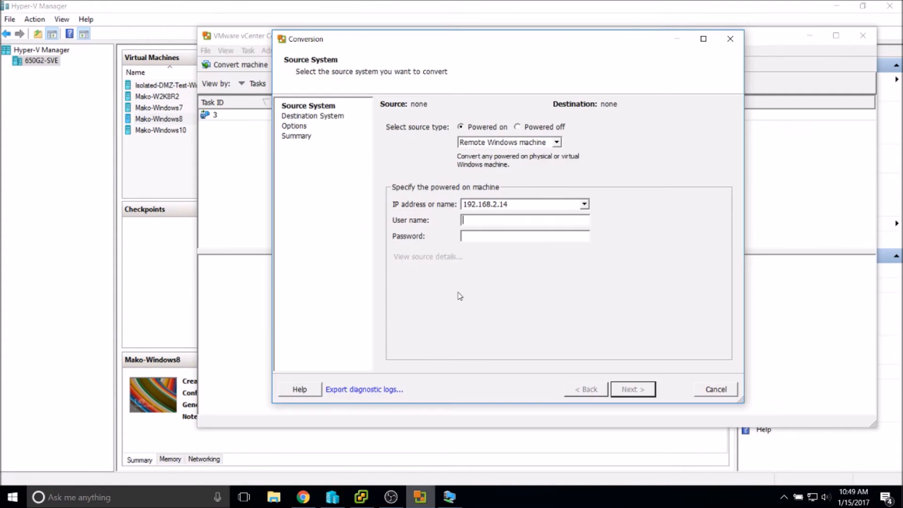
click(486, 222)
text(mako)
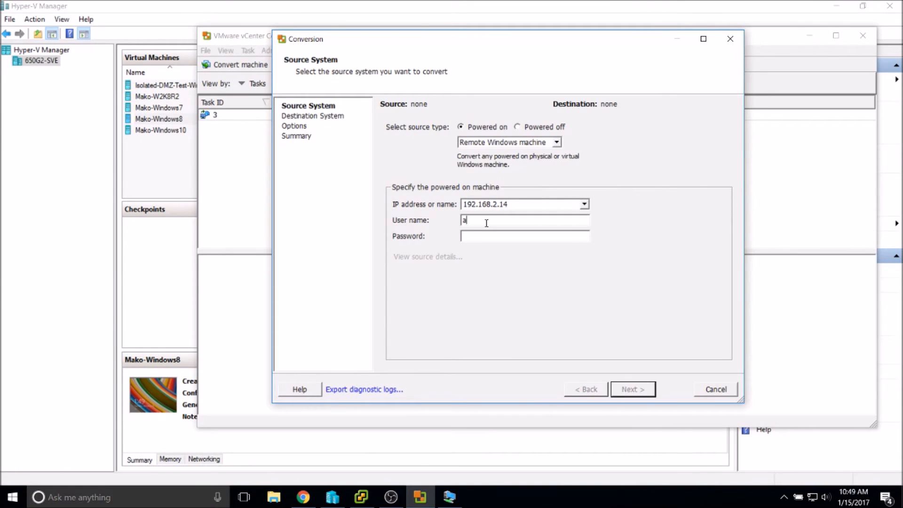
text(-windows8)
text(\mako)
text(***********)
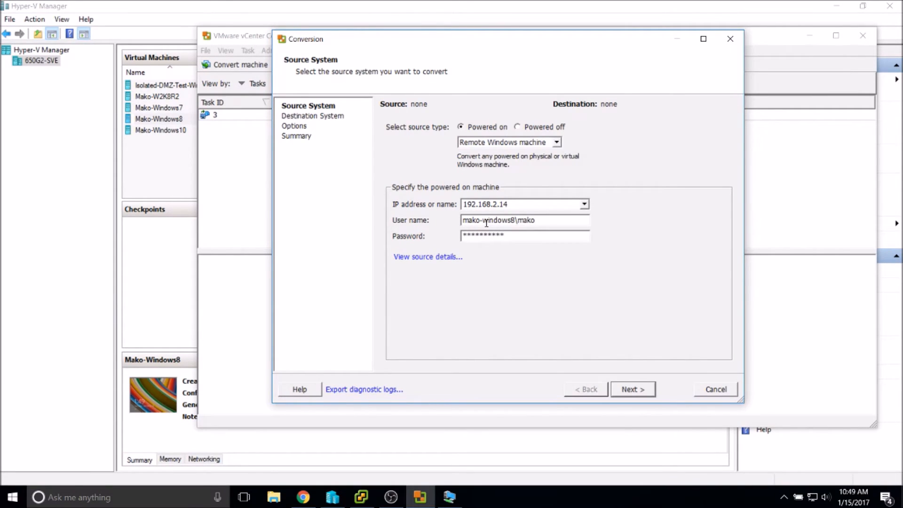
key(Return)
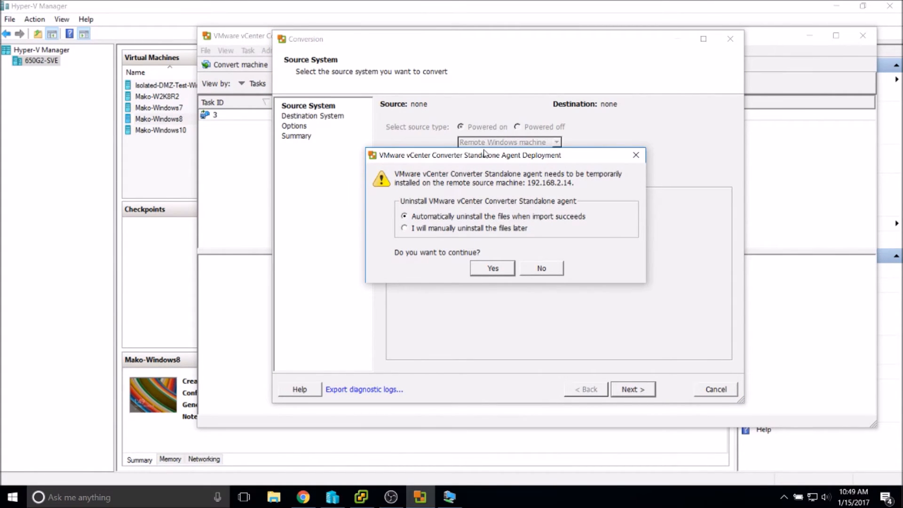
Accept deploying the Converter agent, dismiss the ADMIN$ insufficient-permissions error, and close the deployment prompt.
drag(486, 154, 476, 127)
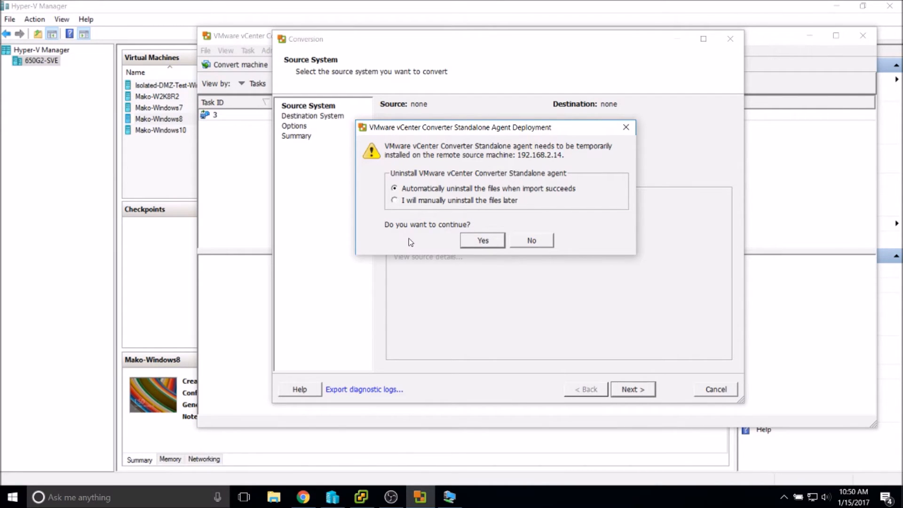
click(480, 242)
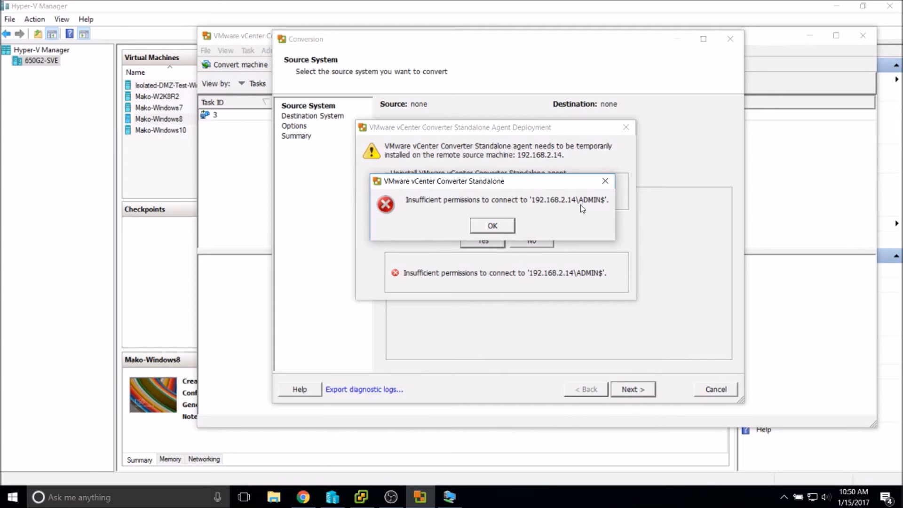
click(497, 228)
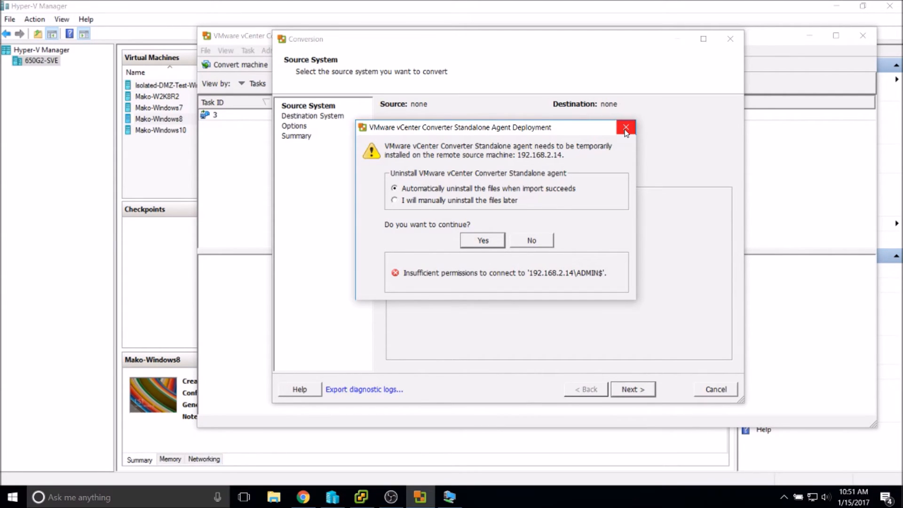
click(626, 128)
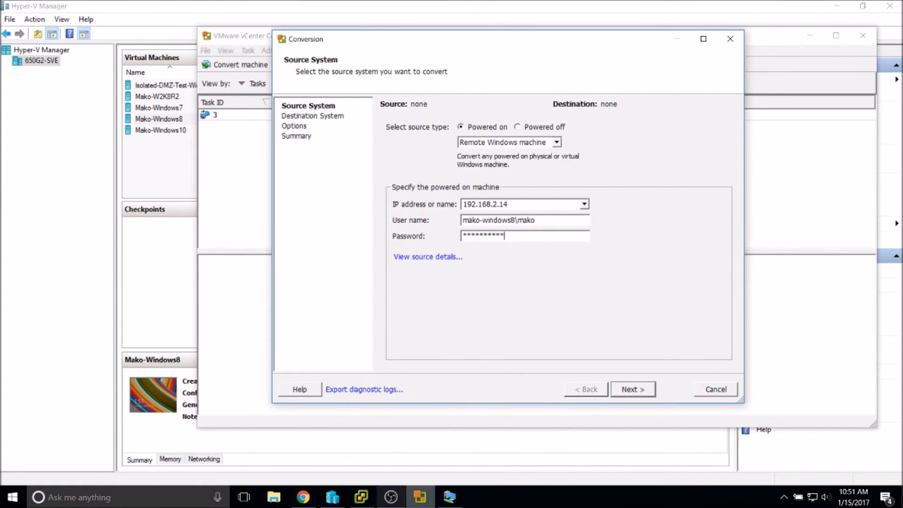
In the VM, close the old command prompt and open User Accounts' Manage another account page.
click(450, 502)
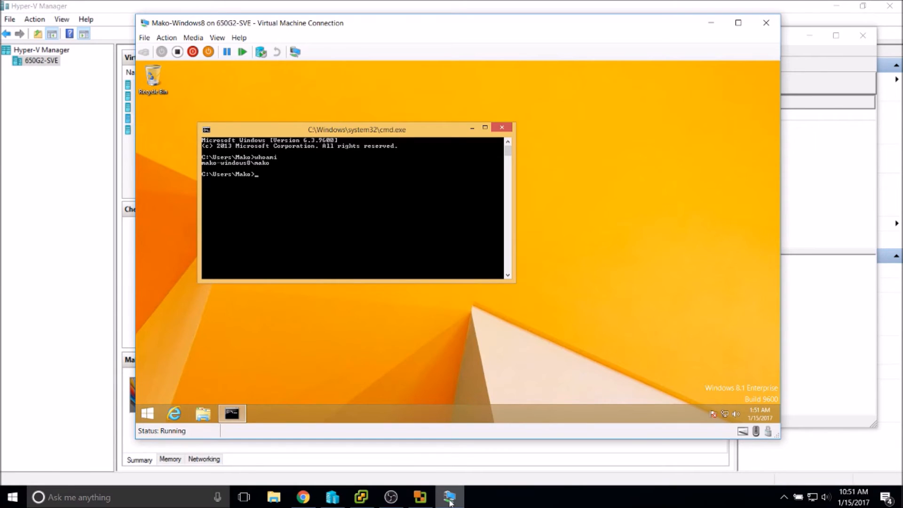
click(502, 127)
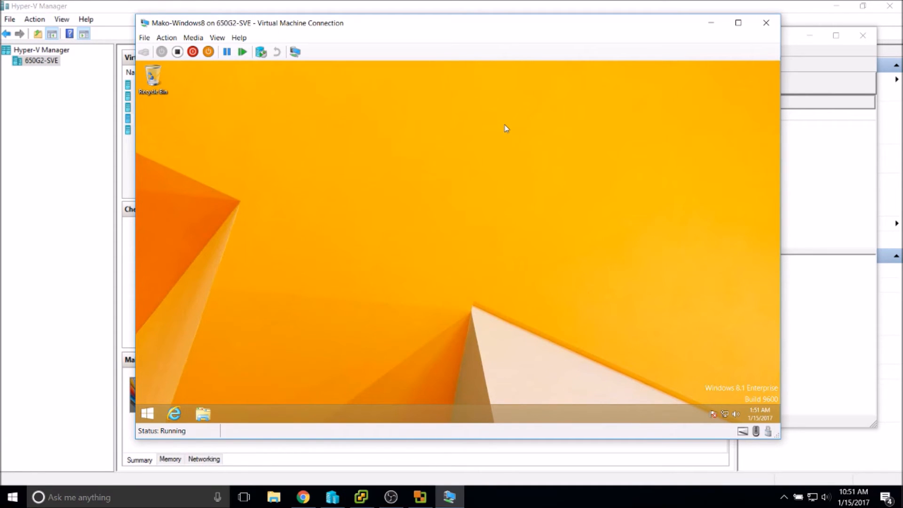
key(super)
key(super)
key(super)
text(user)
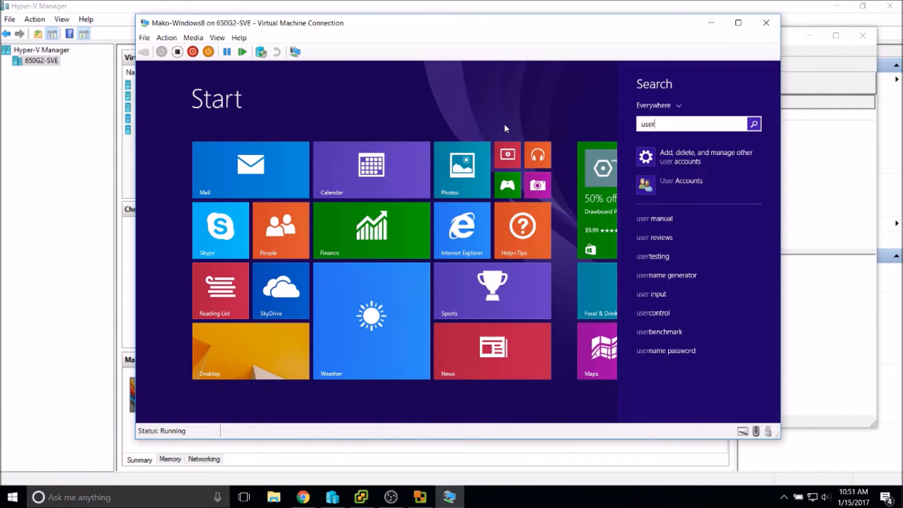
key(Down)
key(Down)
key(Return)
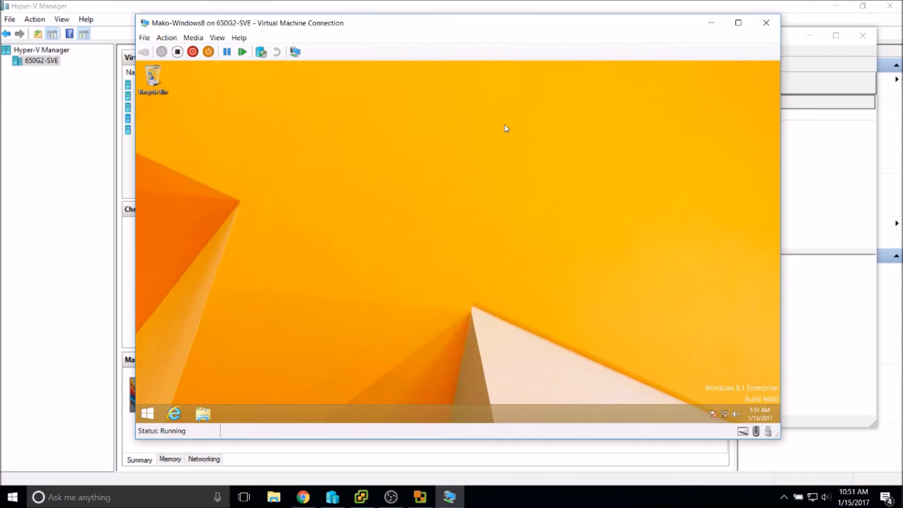
click(419, 199)
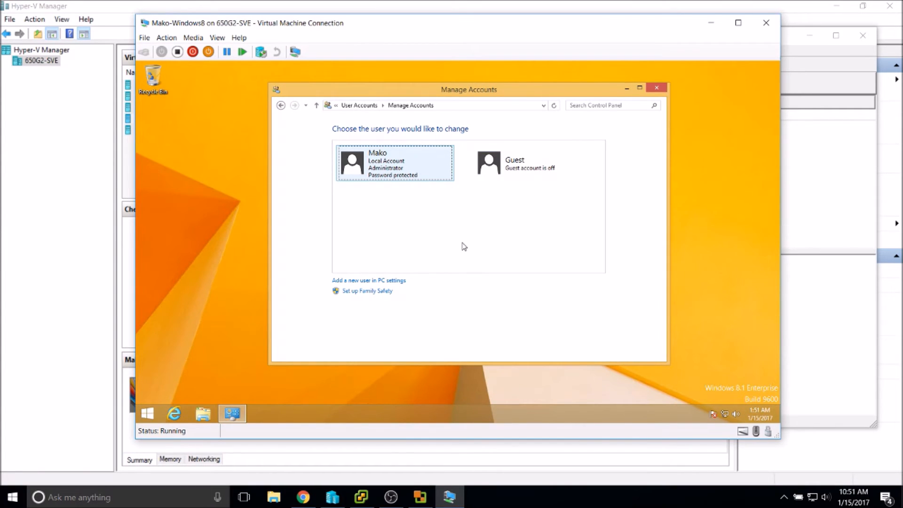
Launch Command Prompt as administrator, approve UAC, and begin typing 'administrato'.
key(super)
text(cmd)
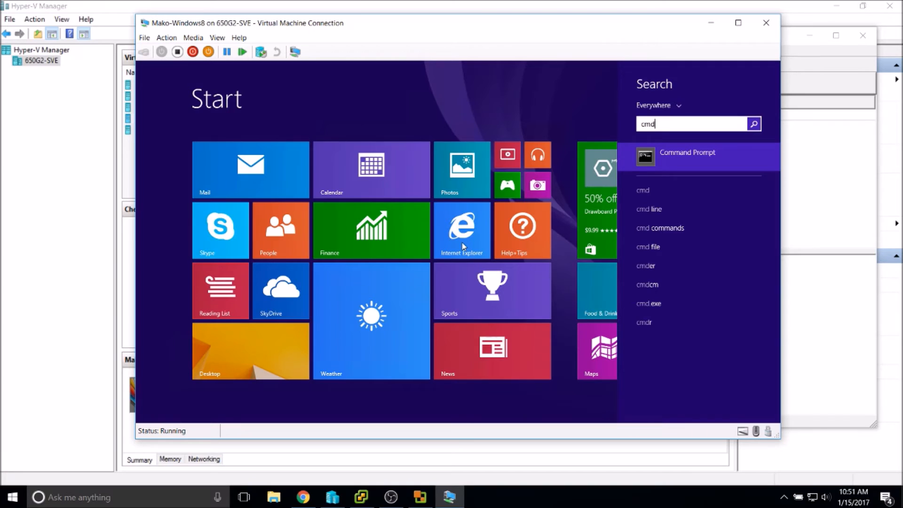
key(ctrl+shift+Return)
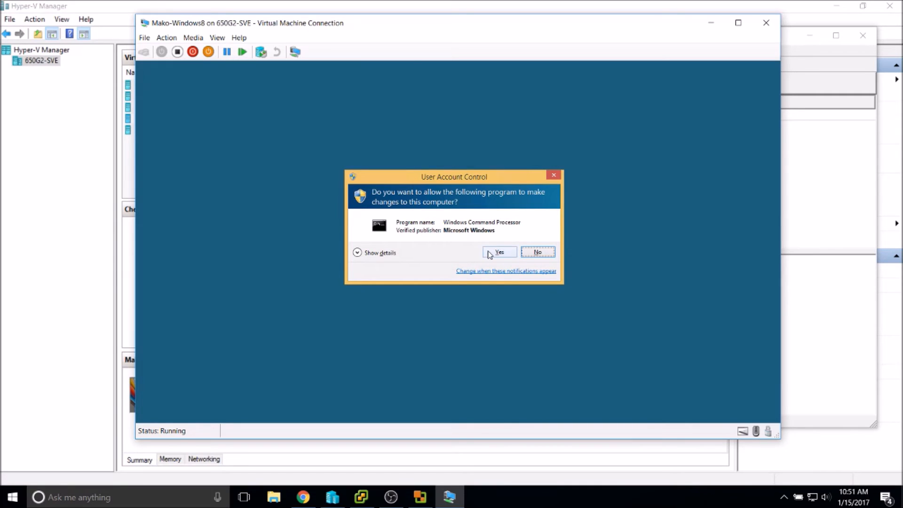
click(490, 254)
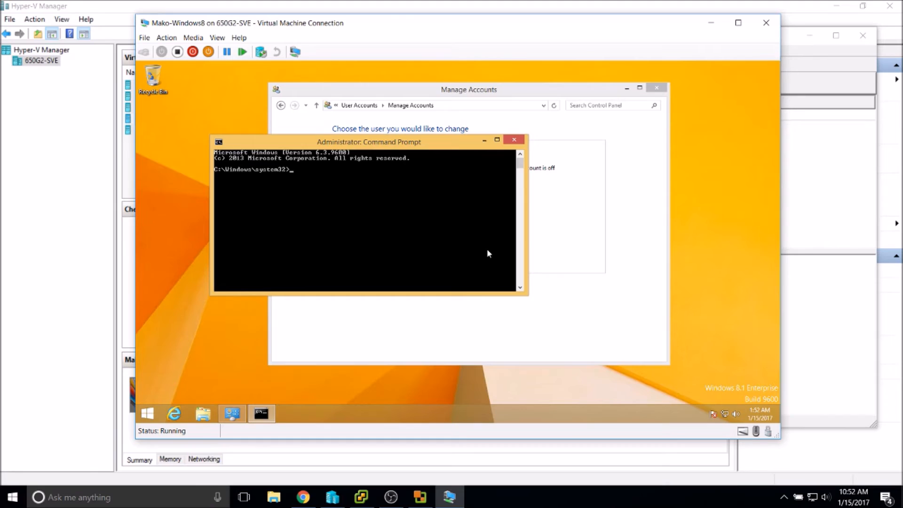
text(administrator)
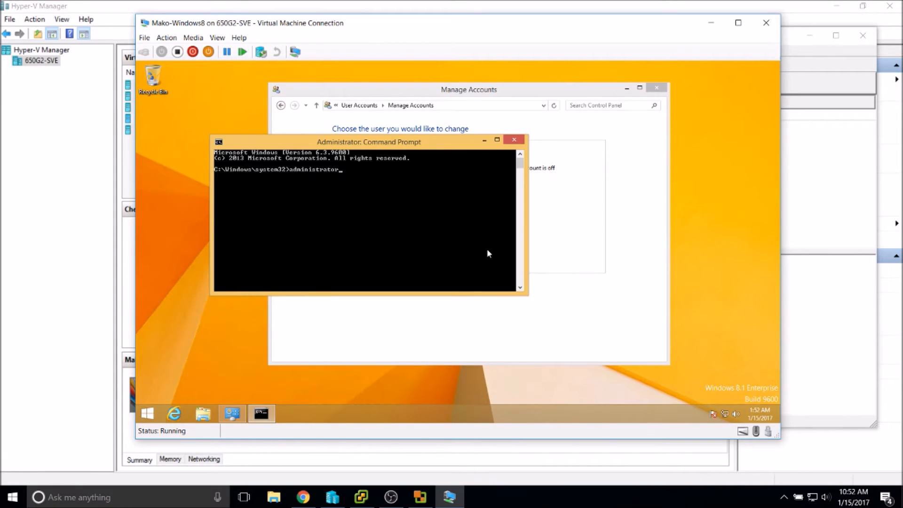
Erase the partly typed 'administrato' text, leaving an empty C:\Windows\system32> prompt.
key(BackSpace)
key(BackSpace)
key(BackSpace)
key(BackSpace)
key(BackSpace)
key(BackSpace)
key(BackSpace)
key(BackSpace)
key(BackSpace)
key(BackSpace)
key(BackSpace)
key(BackSpace)
key(BackSpace)
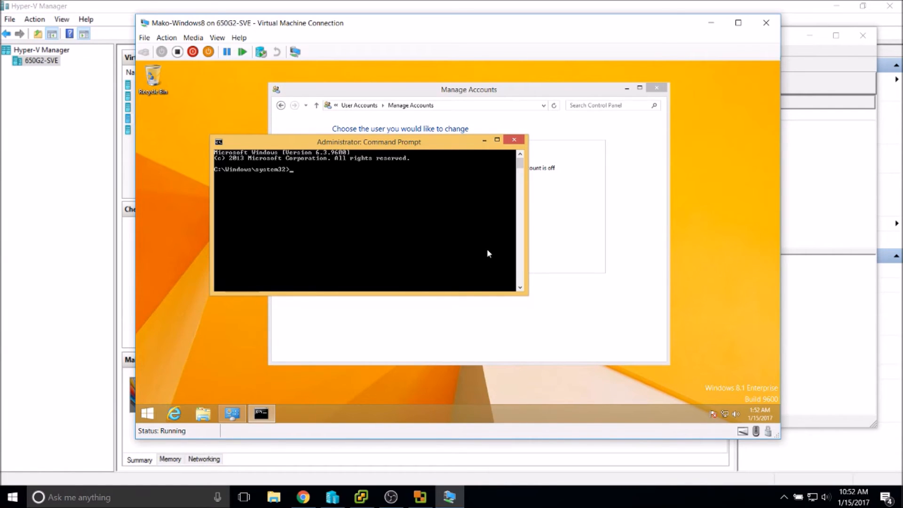
Type 'net user administrator' at the elevated C:\Windows\system32> prompt, leaving it unrun.
text(net user administrator /active:)
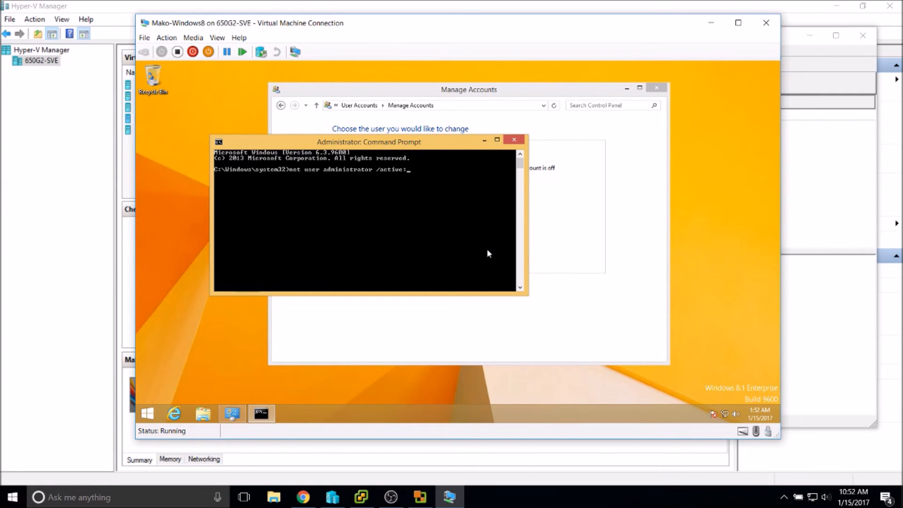
Finish the command as 'net user administrator /active:yes' in the admin Command Prompt, unrun.
text(yes)
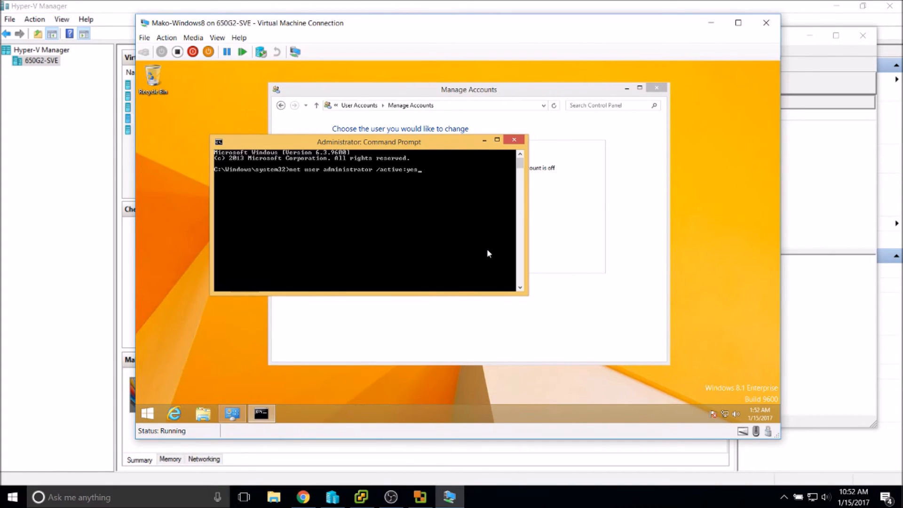
Run 'net user administrator /active:yes' to enable the built-in Administrator account.
key(Return)
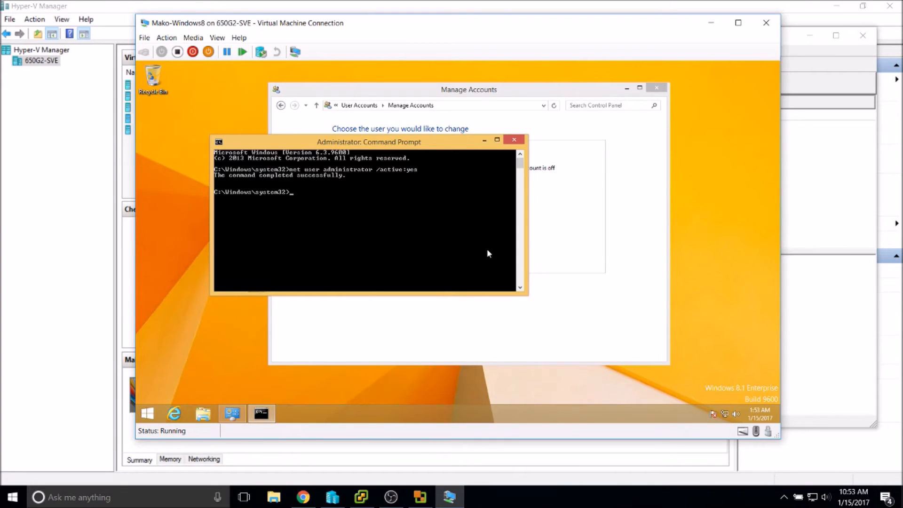
Refresh Manage Accounts so the Administrator account appears alongside the other accounts.
click(234, 416)
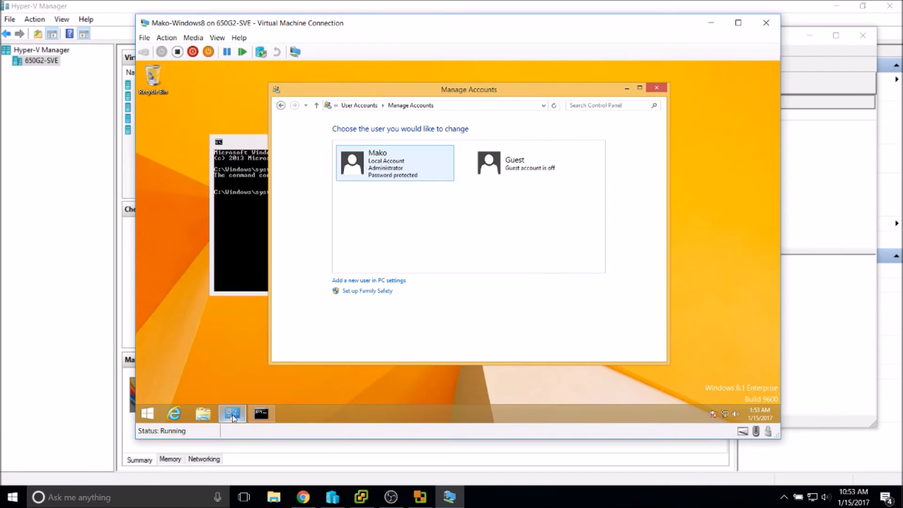
click(280, 106)
click(295, 105)
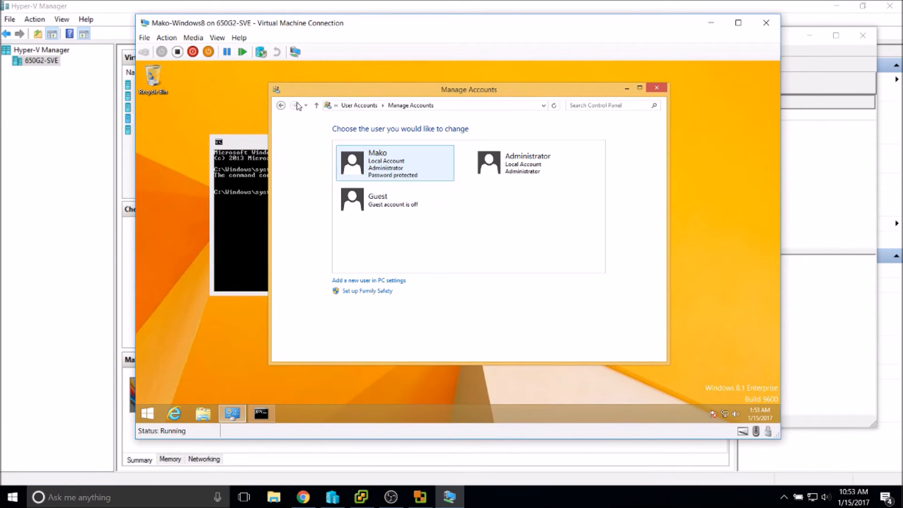
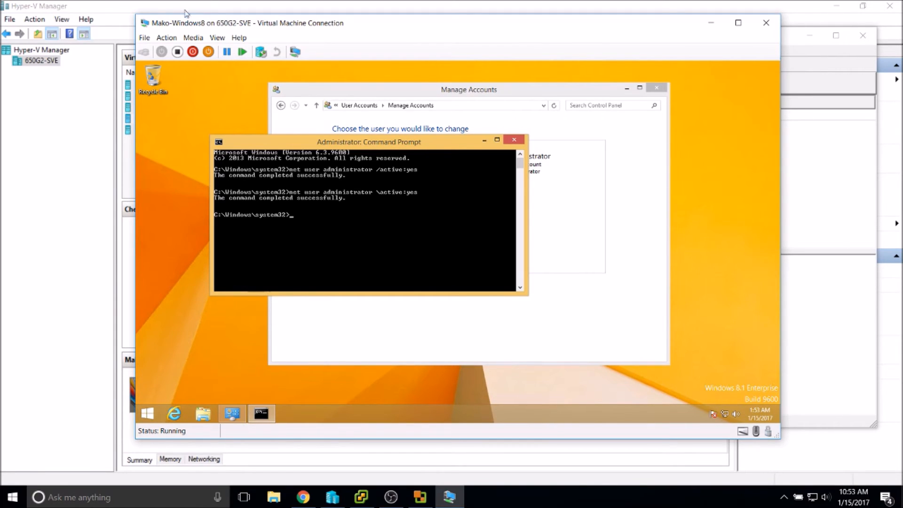
Minimize the VM's Command Prompt to reveal Manage Accounts with the Administrator account.
click(484, 141)
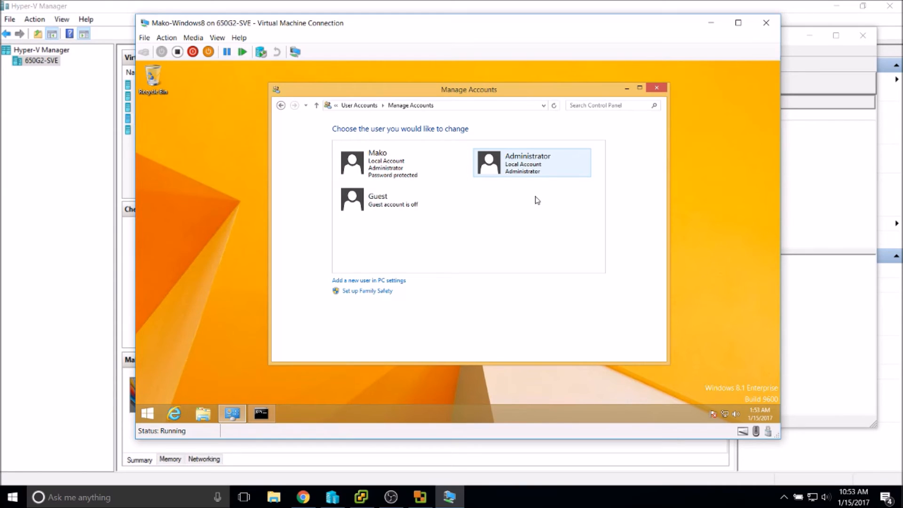
Create a password for the Administrator account, entering it and confirming it.
click(523, 169)
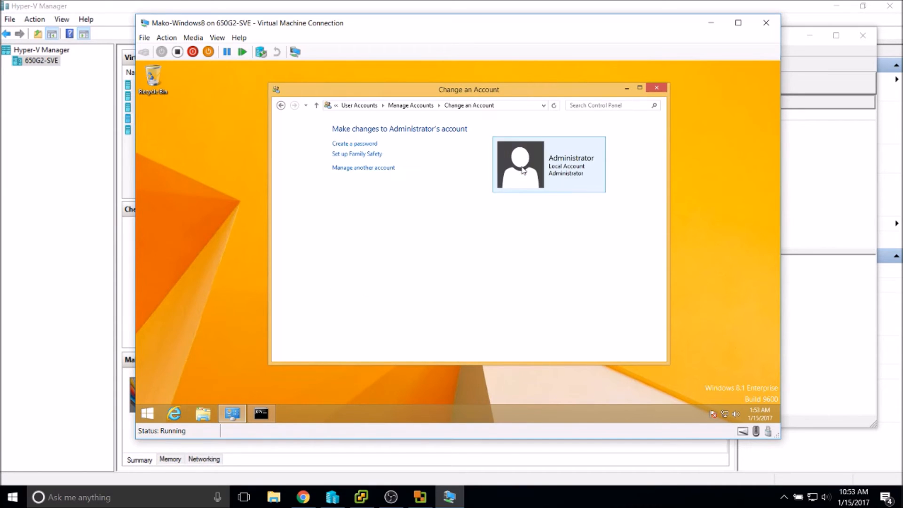
click(354, 146)
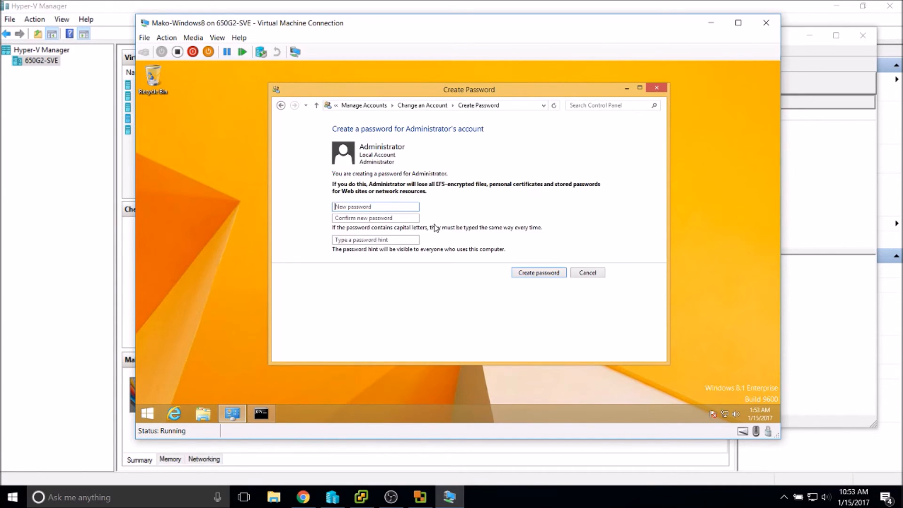
click(386, 208)
text(••••••••••)
key(Tab)
text(•••••••••)
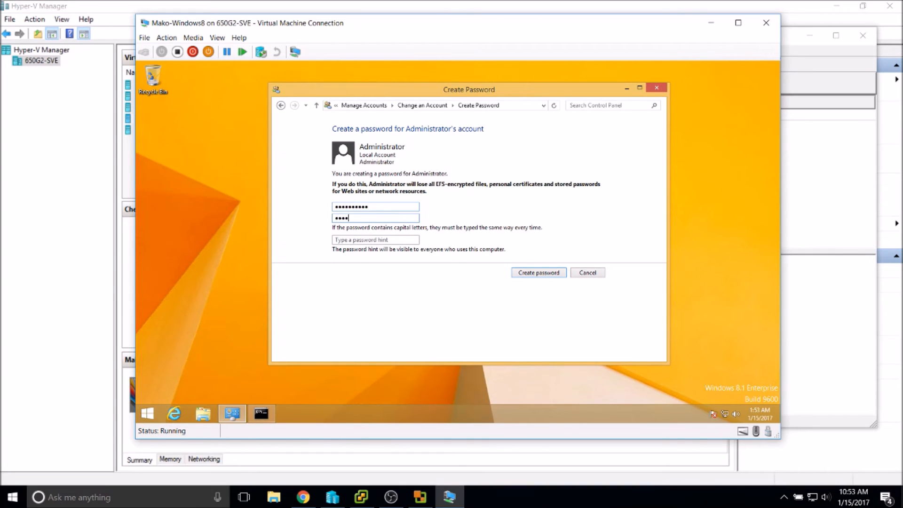
text(••)
key(Return)
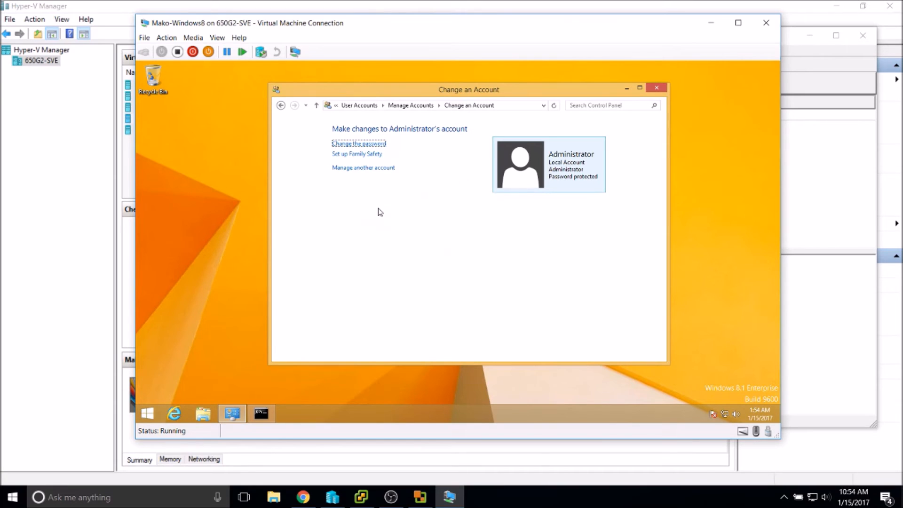
Change the source machine's user name to 'administrator', enter its password and continue.
click(711, 23)
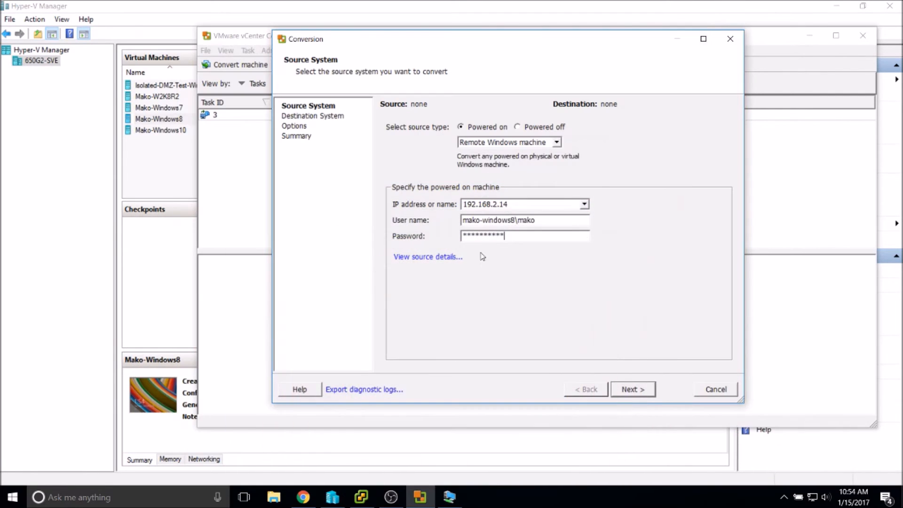
double_click(519, 220)
text(administrator)
key(Tab)
text(*********)
key(Return)
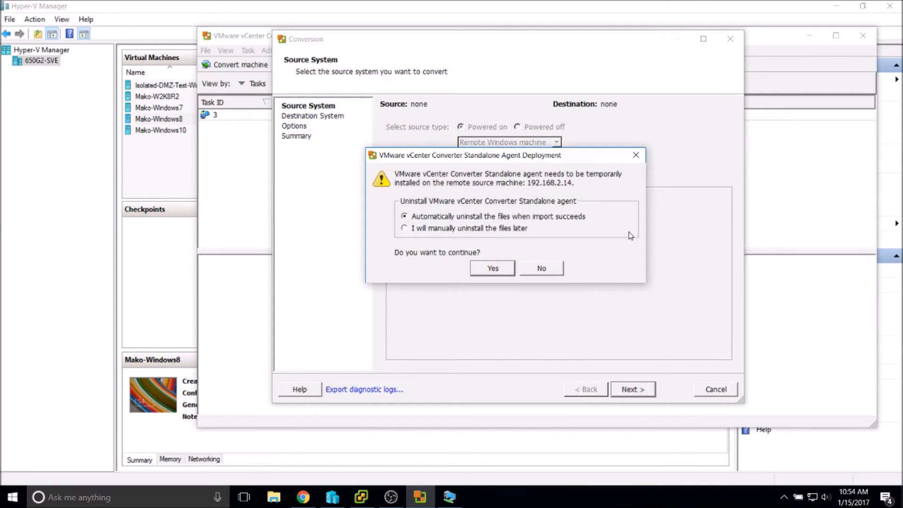
Approve deploying the converter agent to the remote source, then minimize Hyper-V Manager.
key(Return)
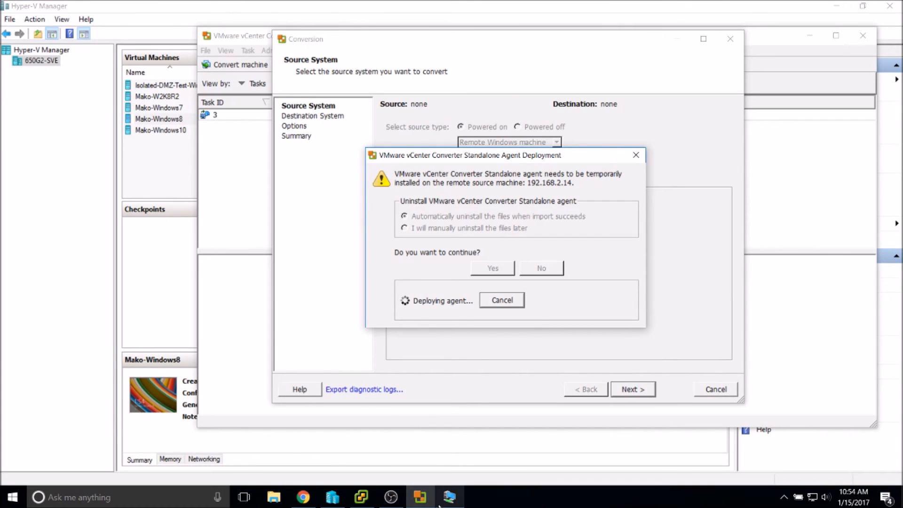
click(421, 502)
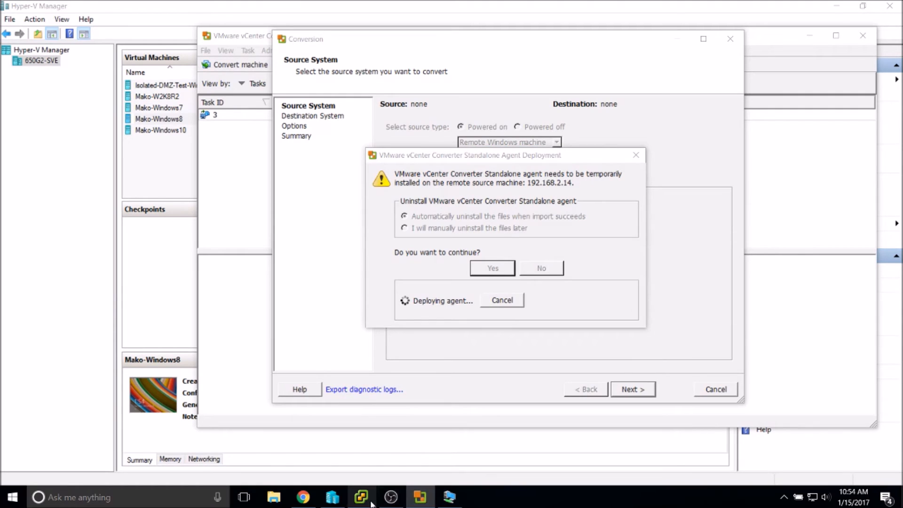
click(333, 497)
click(333, 497)
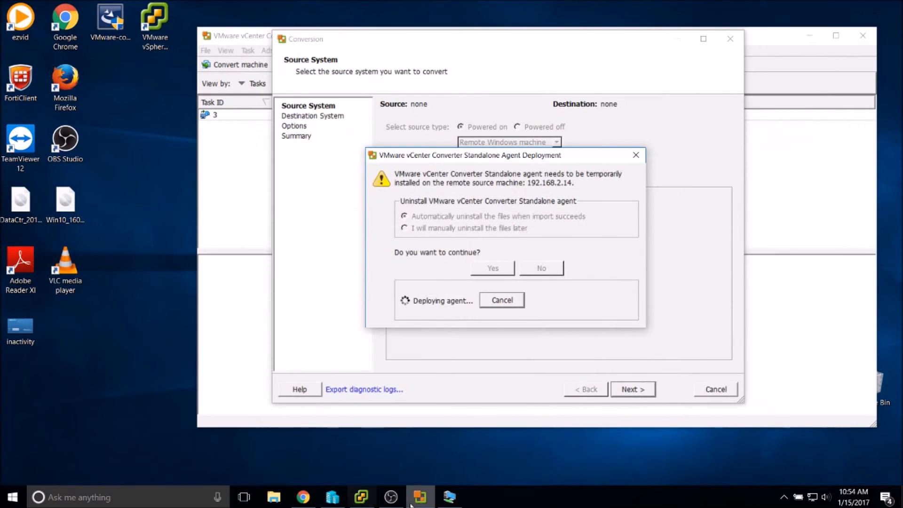
Launch services.msc inside the Windows 8 VM and maximize the Services window.
click(449, 498)
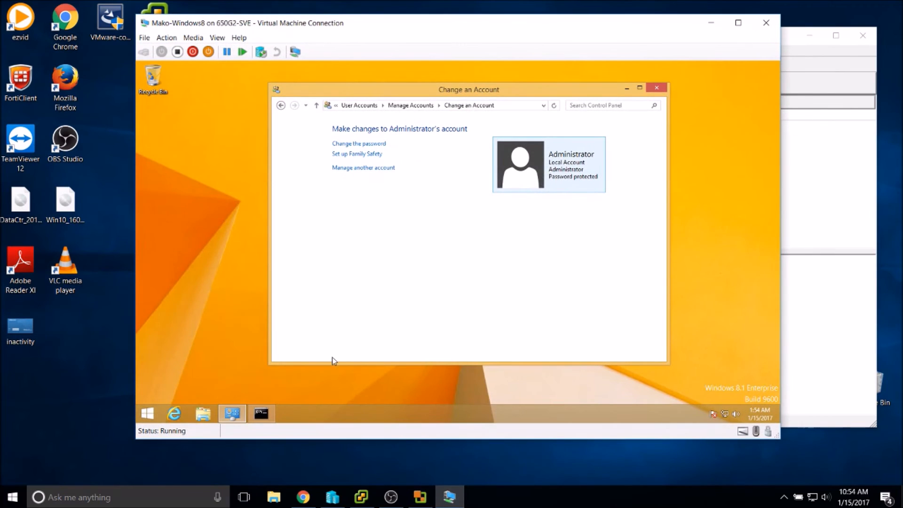
key(super+r)
text(services.msc)
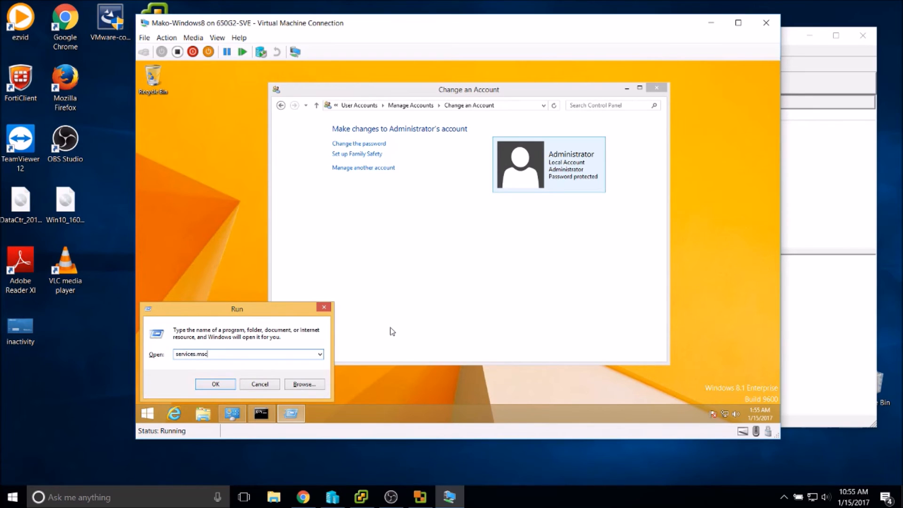
key(Return)
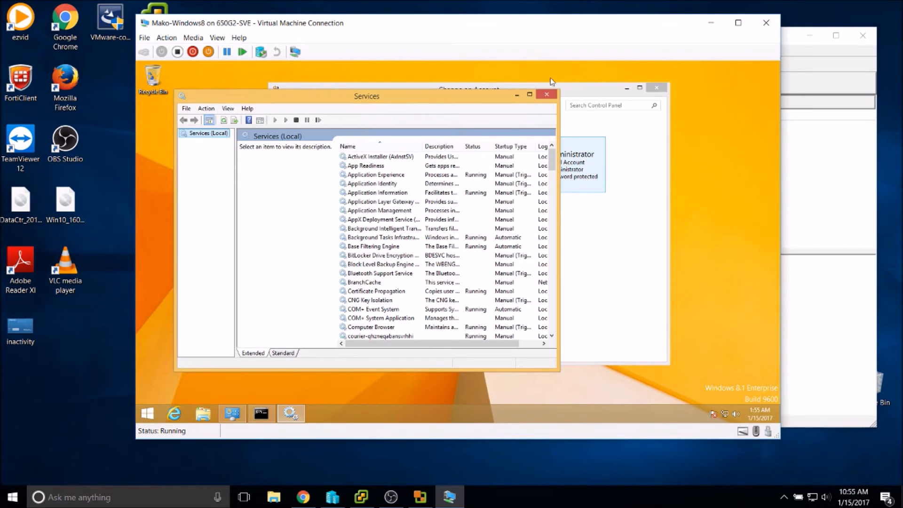
double_click(449, 97)
Locate the running VMware vCenter Converter Standalone Agent service, sorting and widening the columns.
click(342, 170)
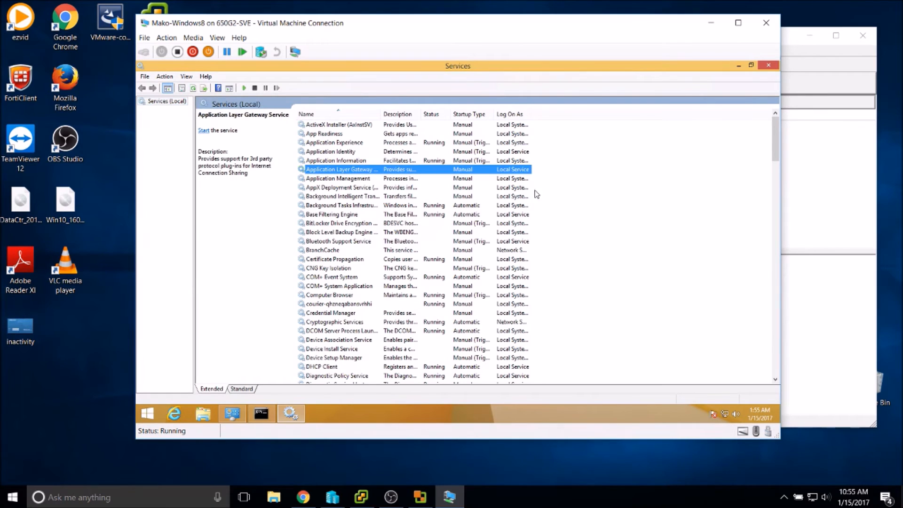
drag(772, 132, 736, 369)
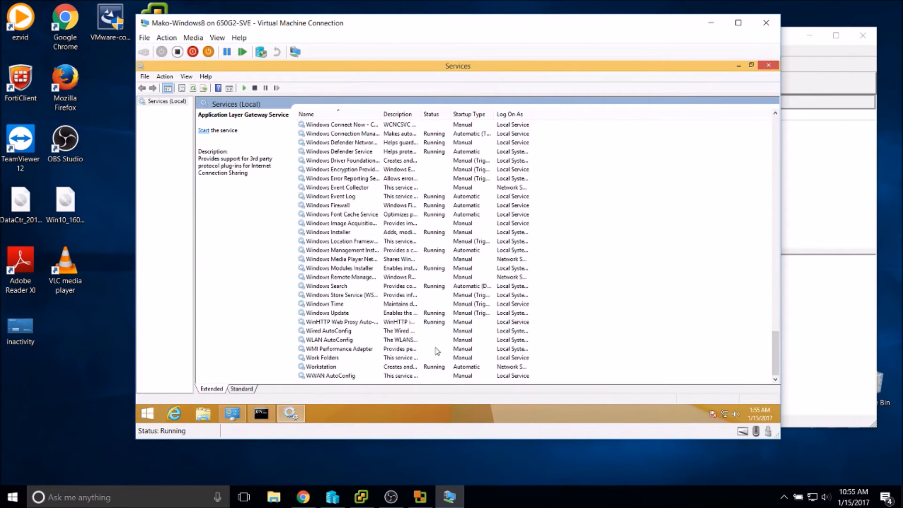
click(328, 214)
scroll(328, 214, up, 8)
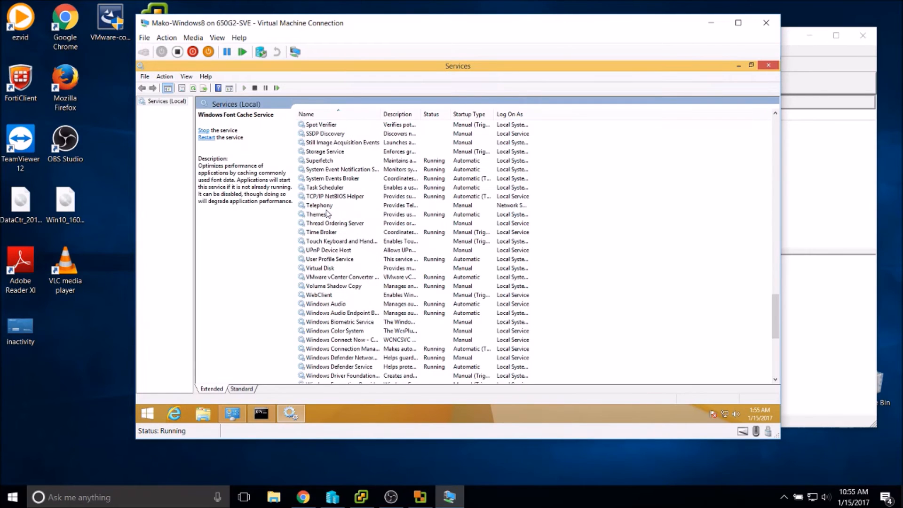
scroll(328, 214, down, 1)
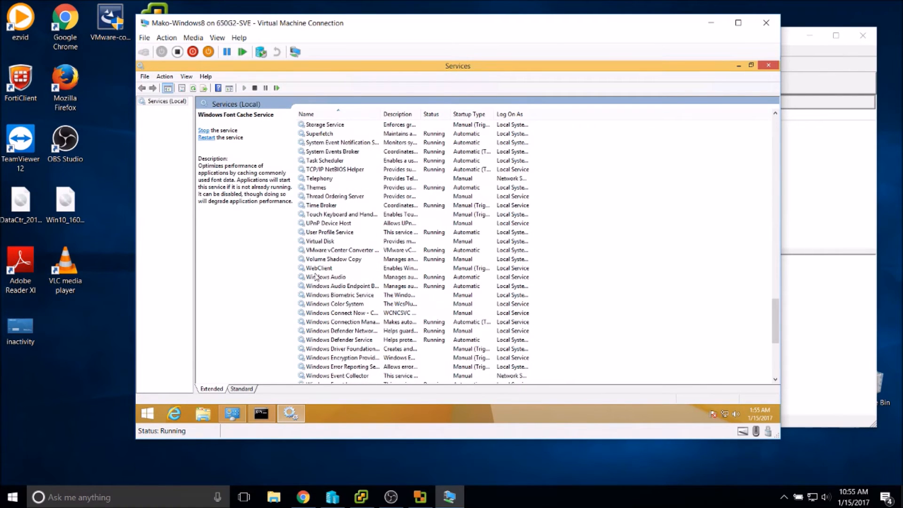
click(322, 251)
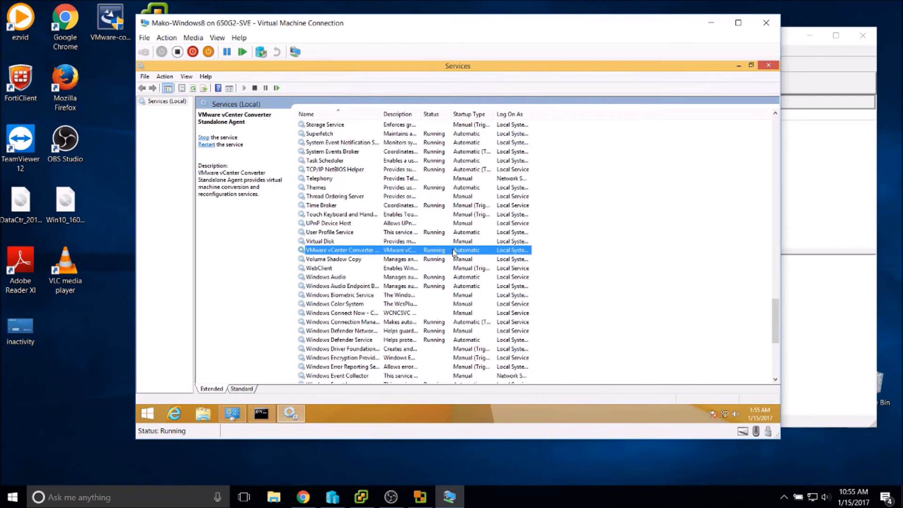
click(386, 114)
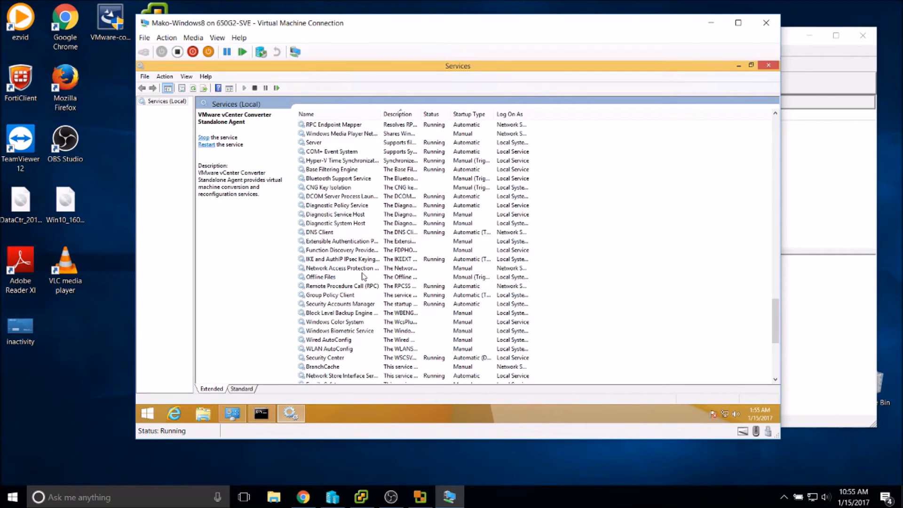
scroll(497, 290, down, 7)
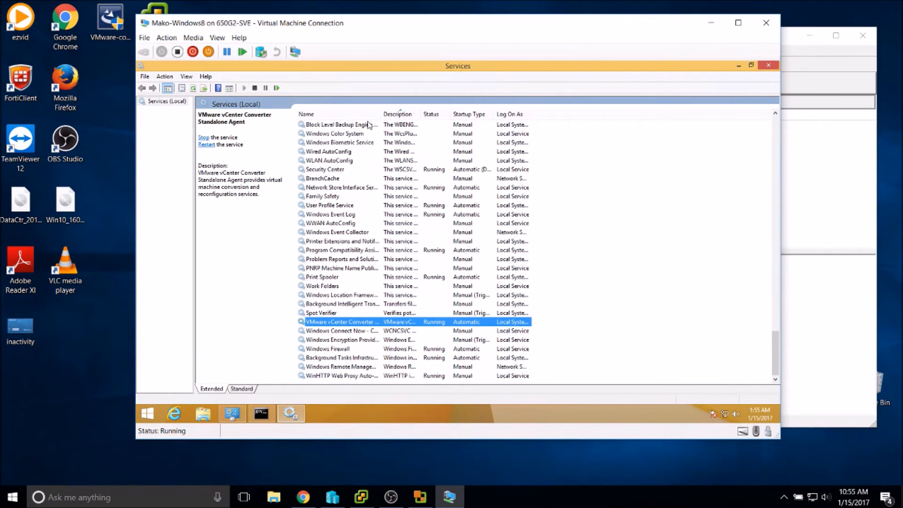
drag(382, 118, 425, 116)
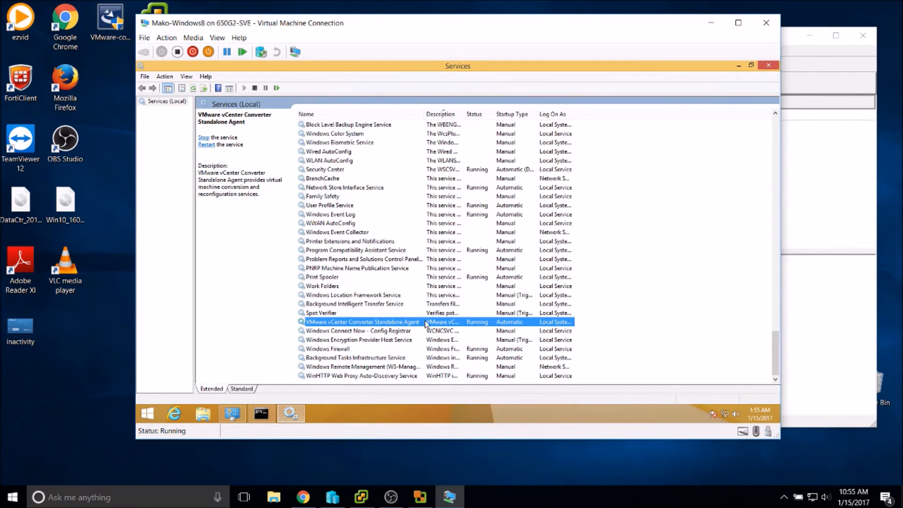
scroll(441, 282, up, 1)
scroll(440, 282, down, 1)
scroll(423, 202, up, 15)
scroll(405, 217, up, 5)
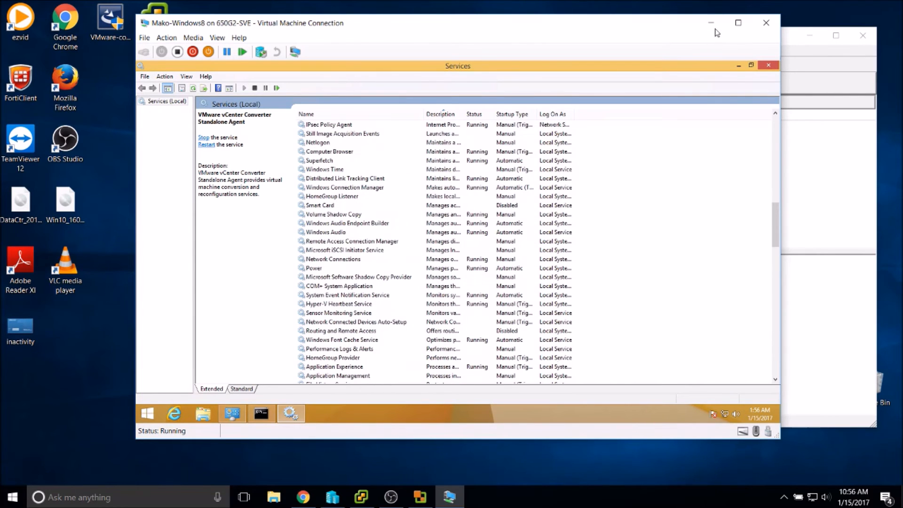
click(711, 22)
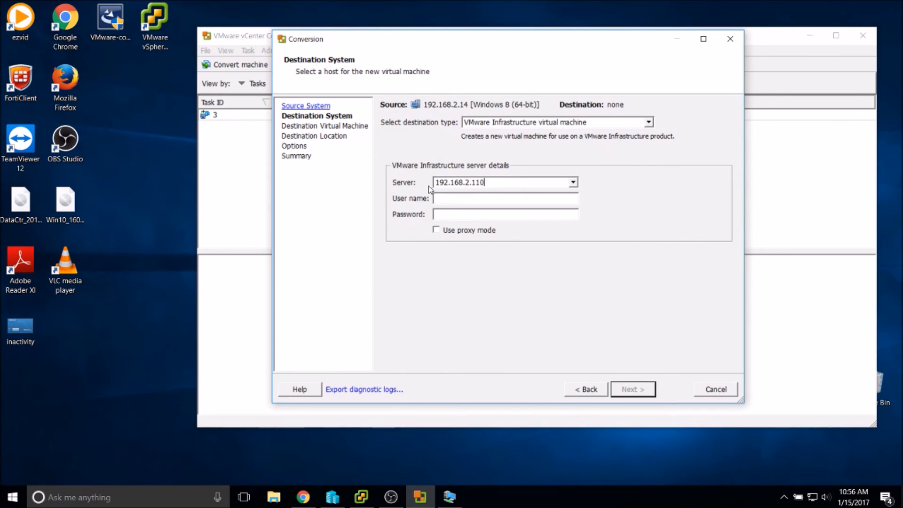
Keep VMware Infrastructure virtual machine as destination and sign in to 192.168.2.110 as root.
click(487, 127)
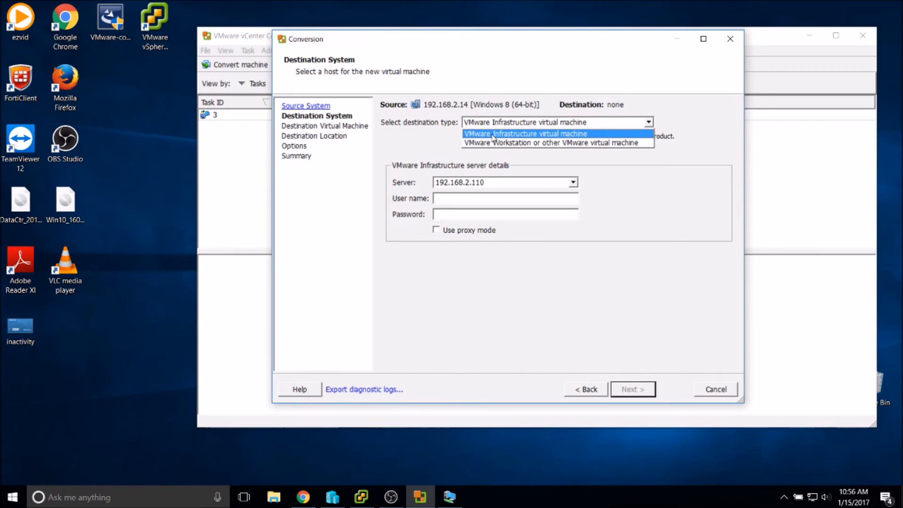
click(526, 135)
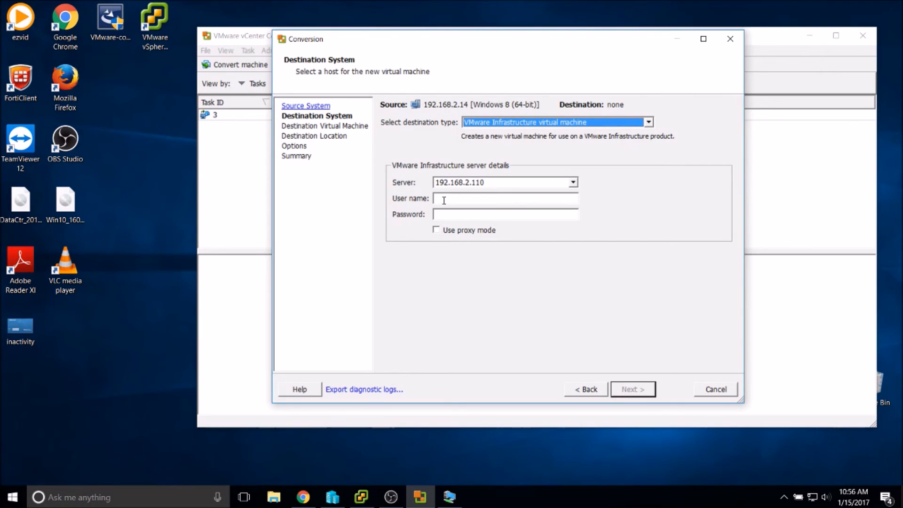
click(493, 200)
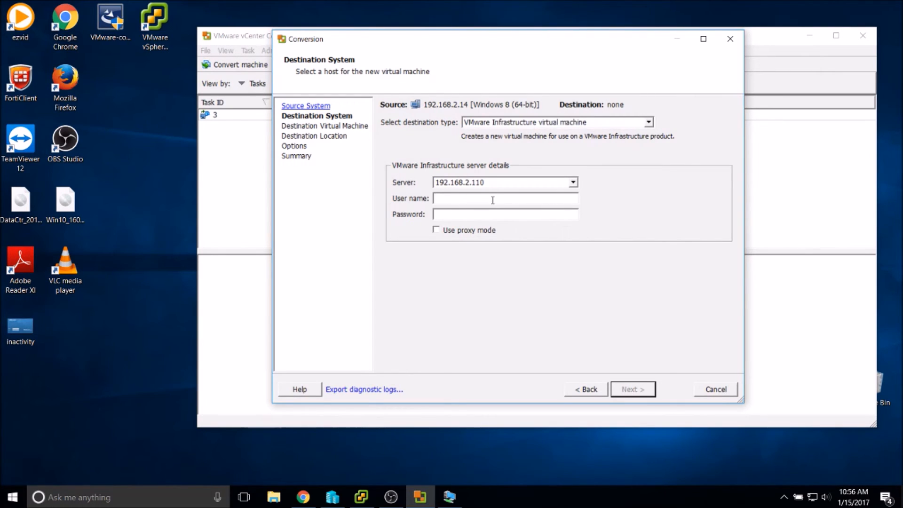
text(root)
text(**********)
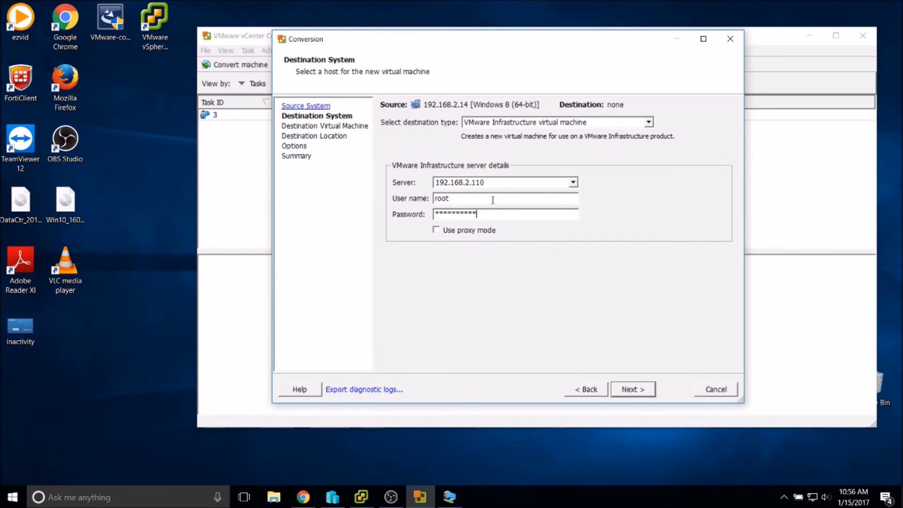
key(Return)
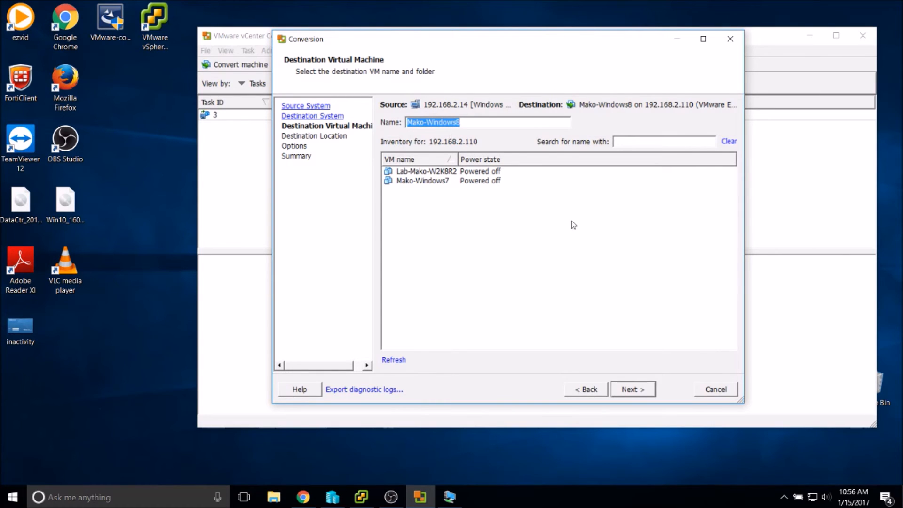
After checking existing VMs in vSphere Client, rename the destination VM to Labo-Mako-Windows8.
click(361, 497)
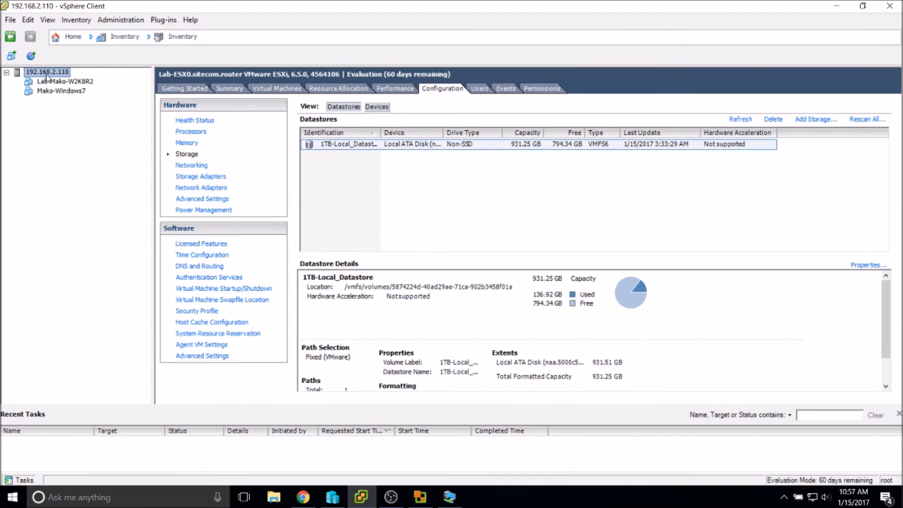
click(420, 496)
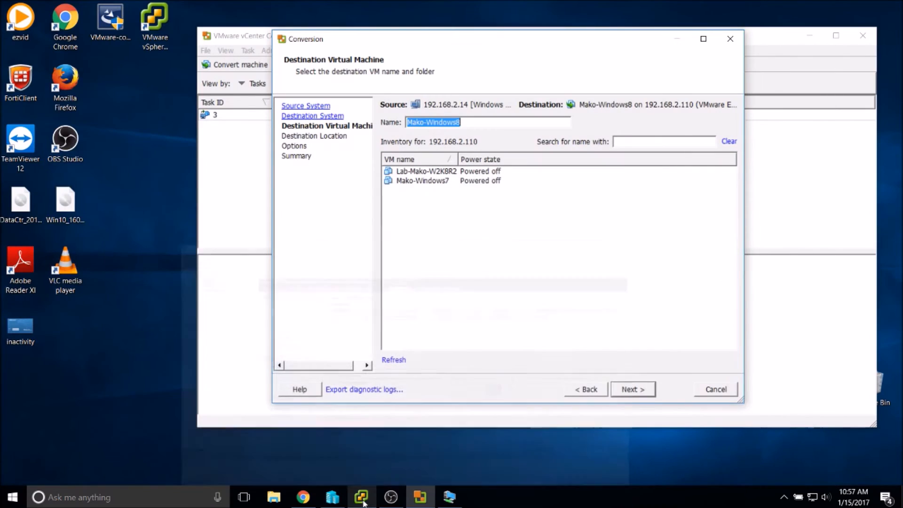
click(412, 124)
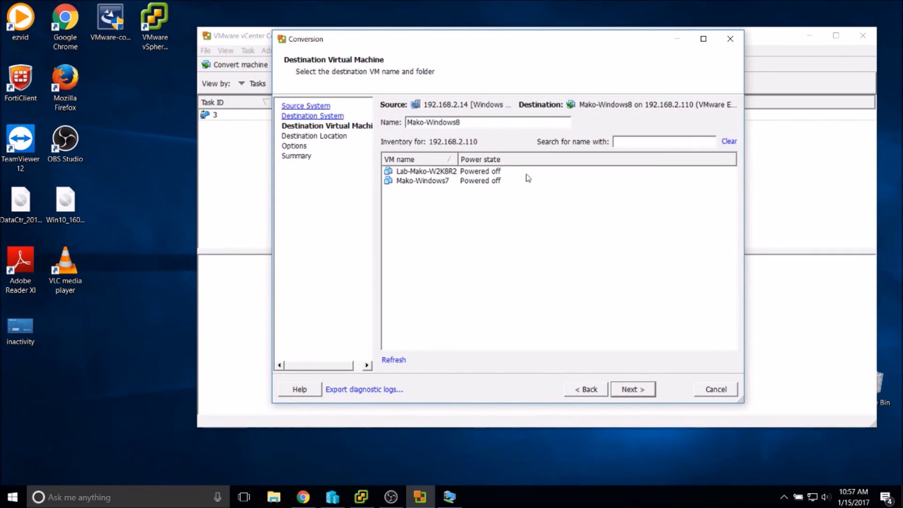
text(Labo)
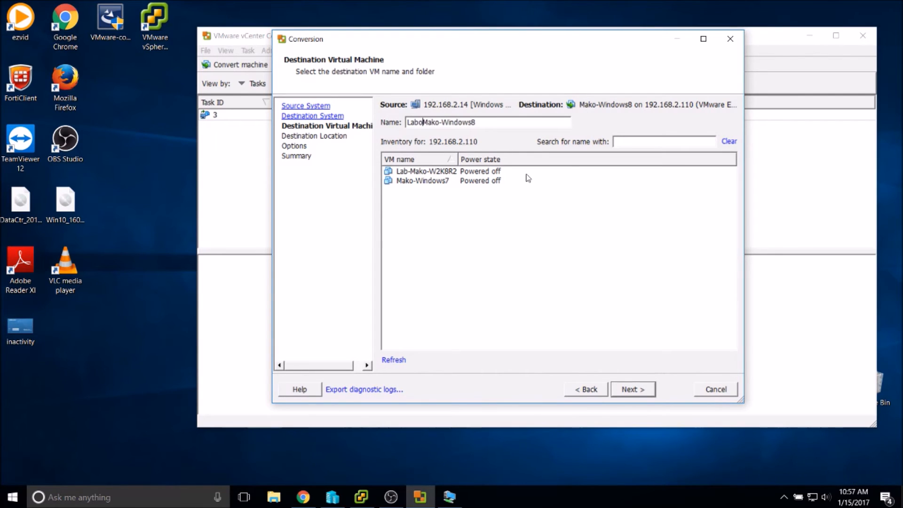
text(-)
click(652, 393)
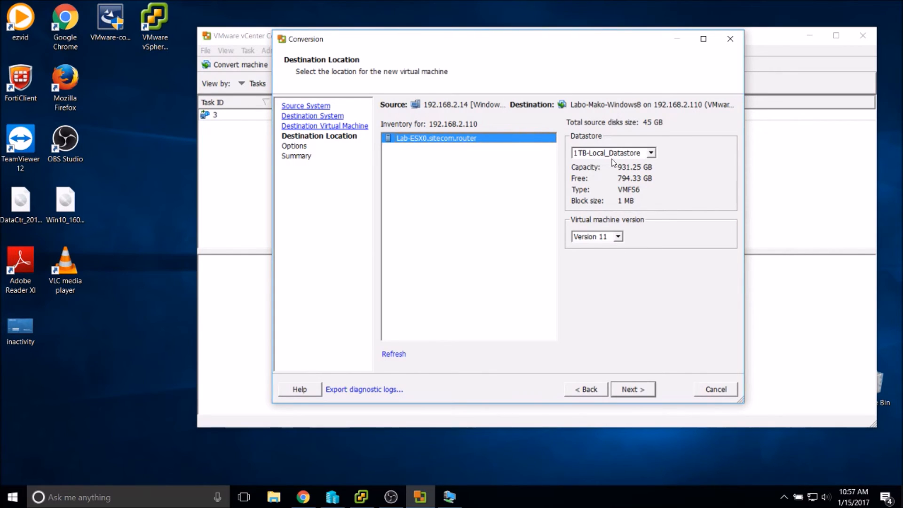
Leave the virtual machine version at Version 11 and advance to the Options page.
click(596, 236)
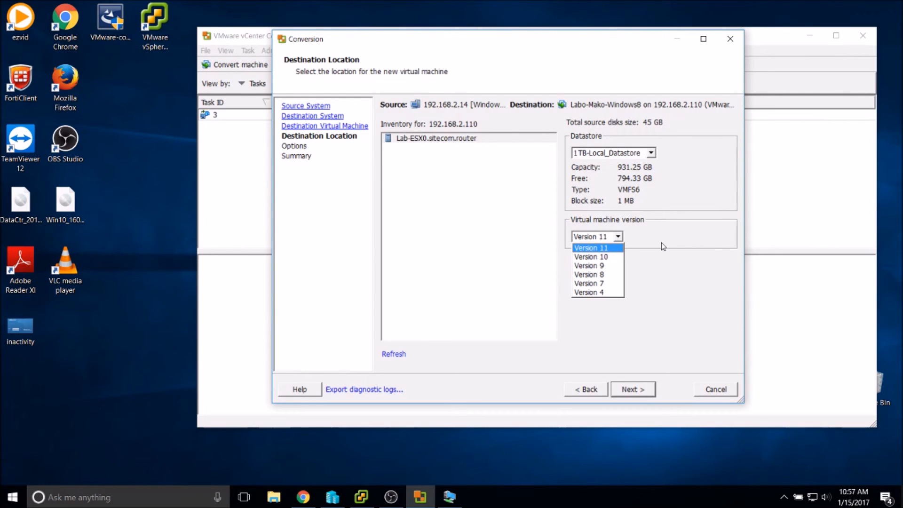
click(638, 394)
click(633, 390)
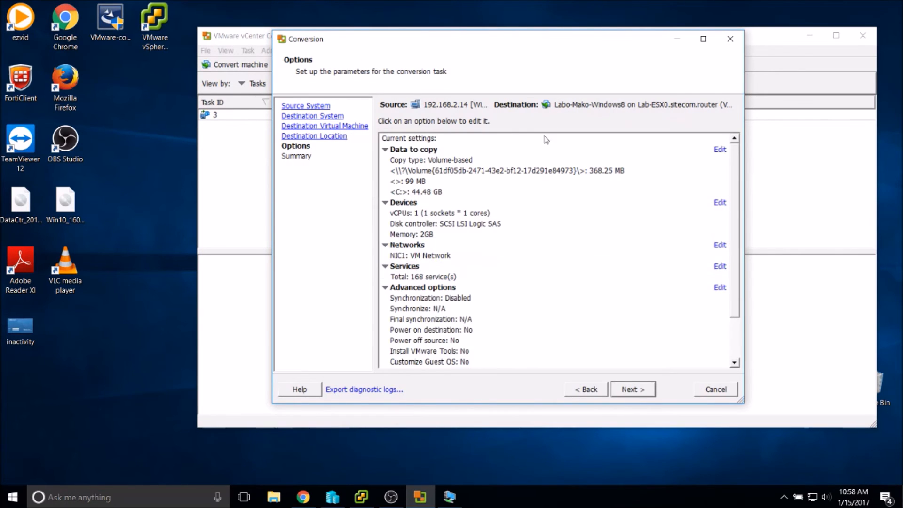
Advance to the Summary page and finish the wizard to submit the conversion job.
click(625, 391)
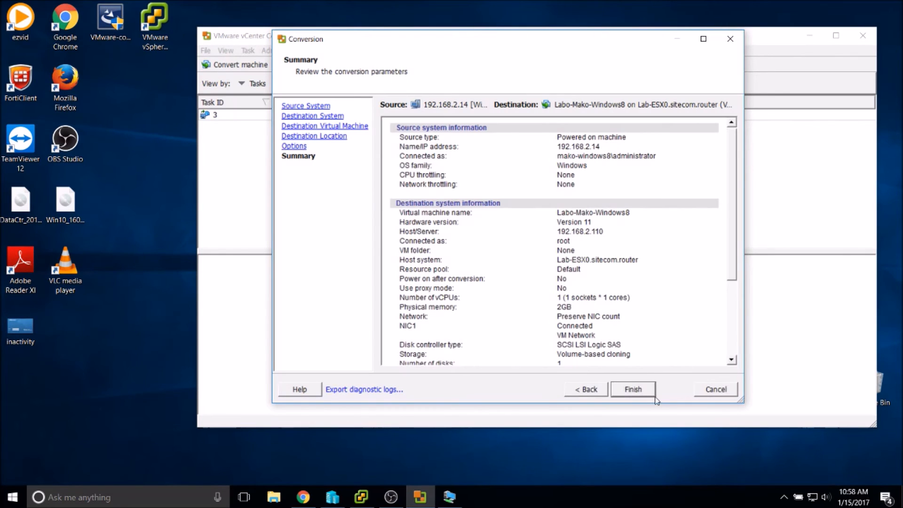
click(639, 392)
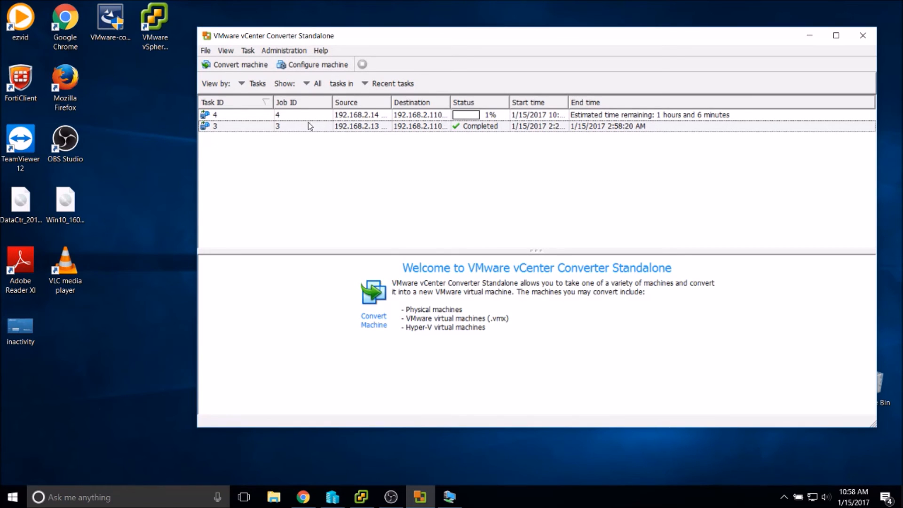
click(359, 495)
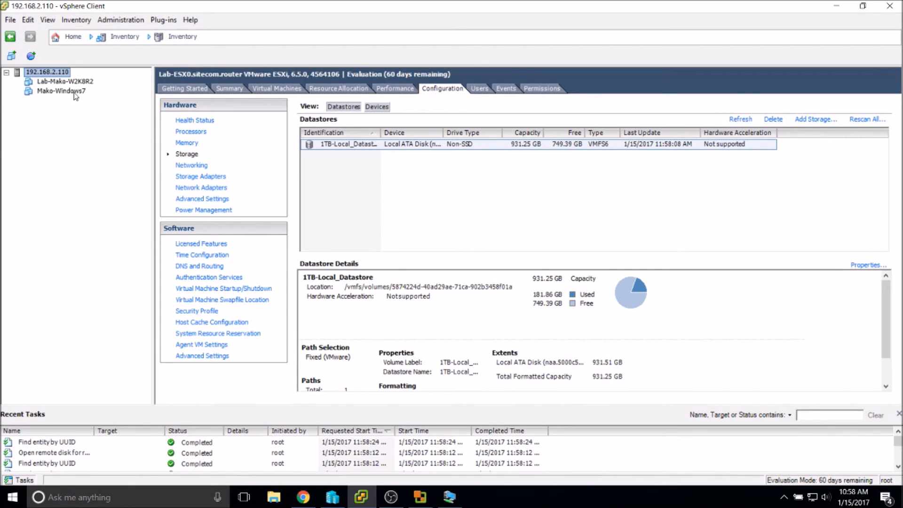
click(10, 37)
click(30, 37)
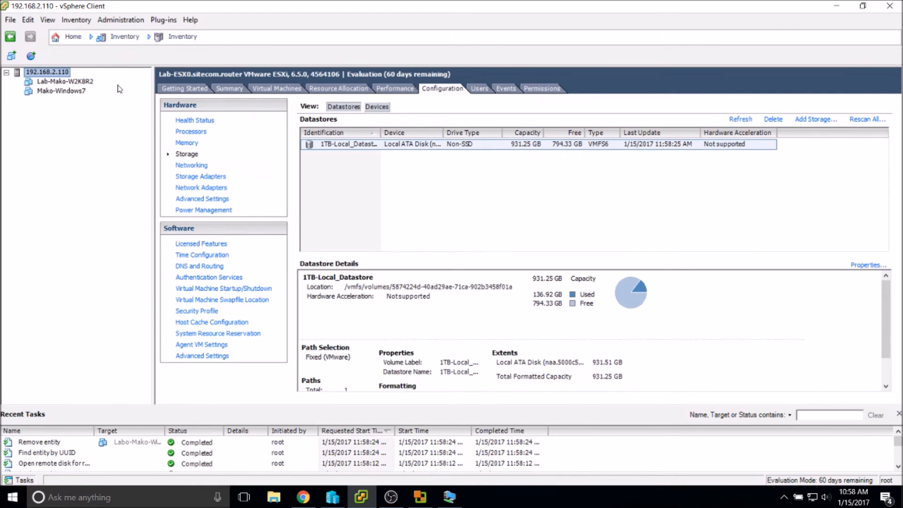
click(361, 497)
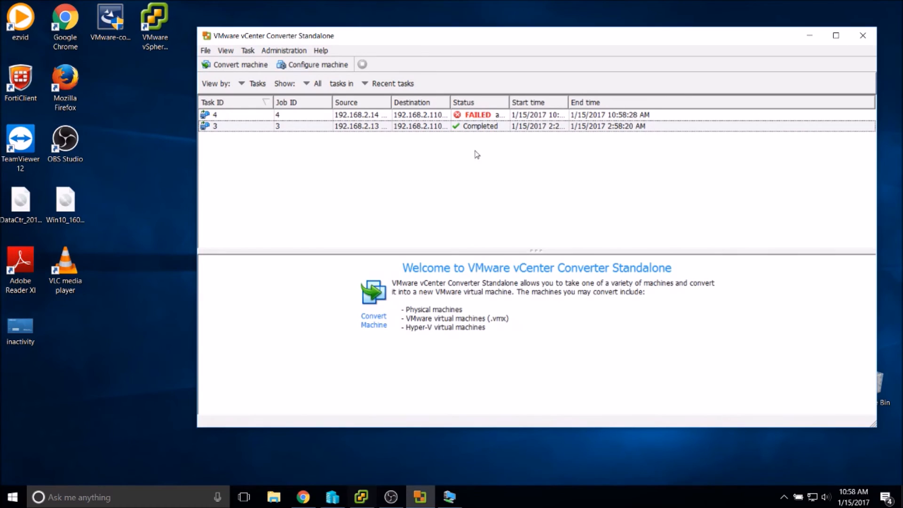
Widen the Status column and read failed task 4's VSS snapshot storage error.
double_click(510, 102)
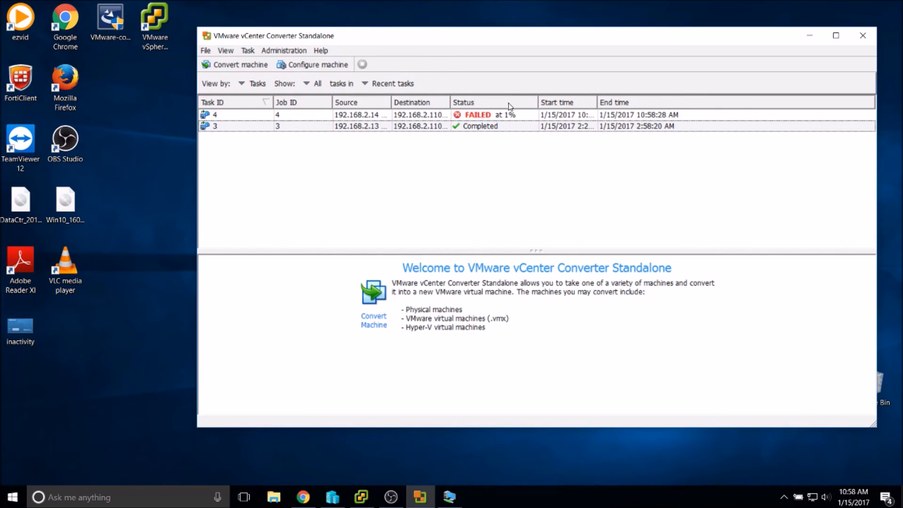
click(488, 119)
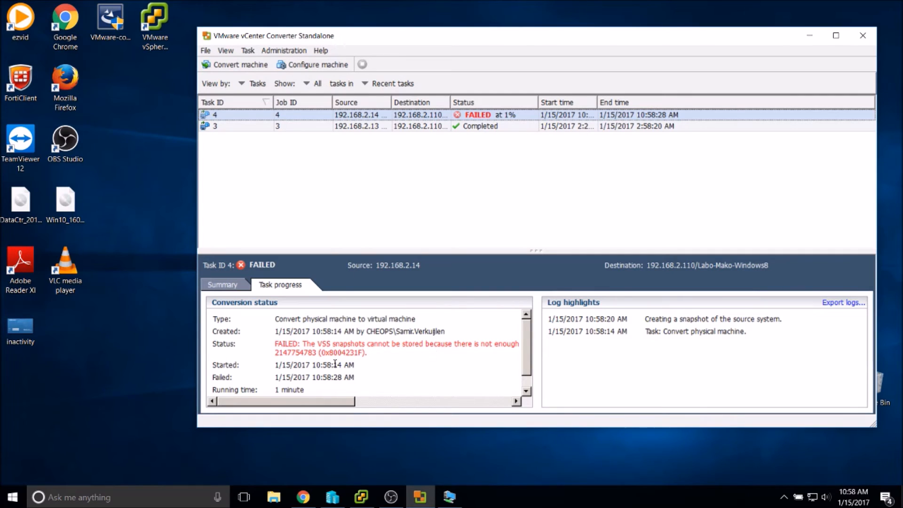
drag(343, 402, 512, 391)
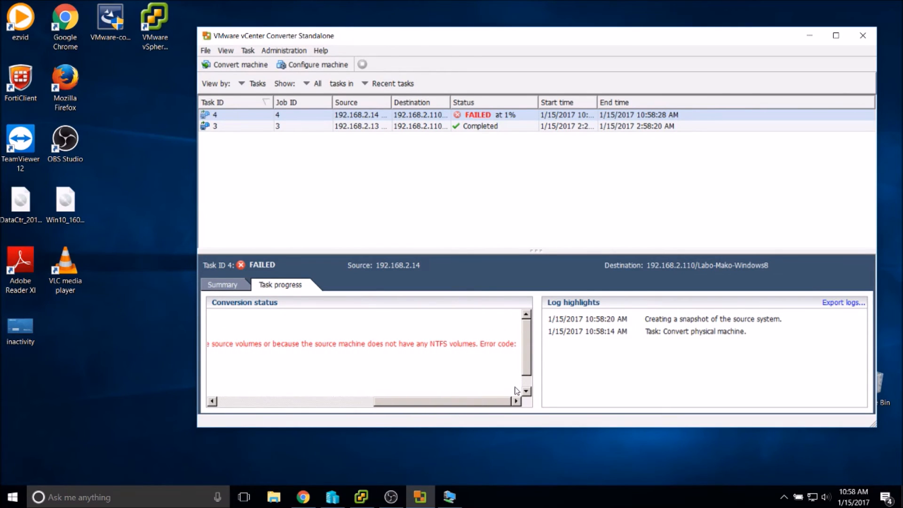
drag(517, 391, 276, 382)
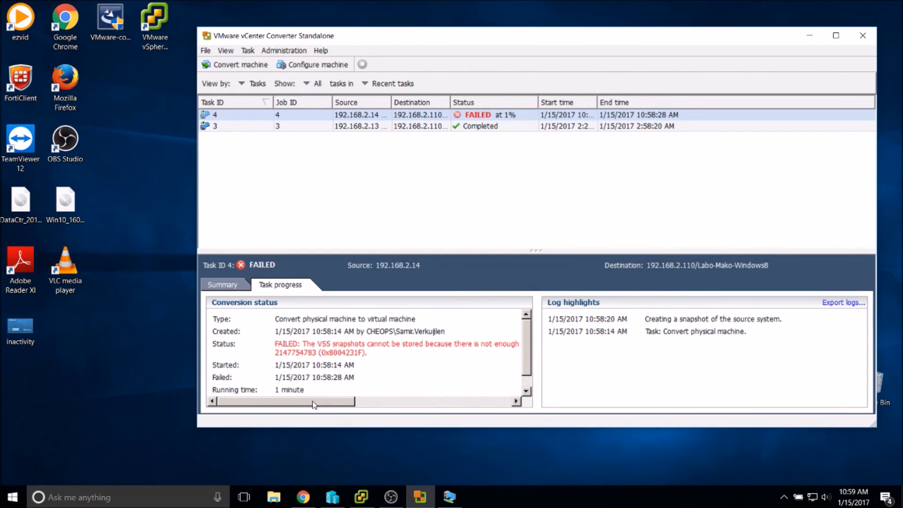
drag(317, 403, 516, 402)
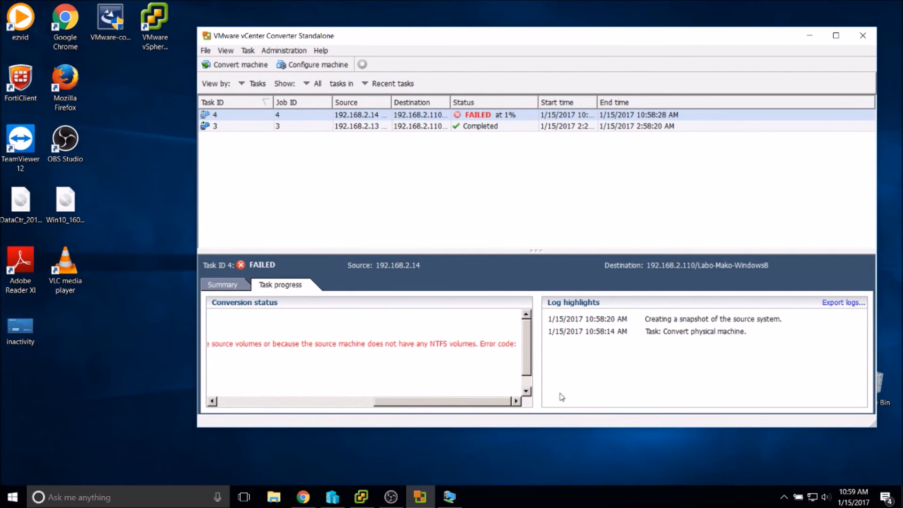
drag(471, 403, 301, 391)
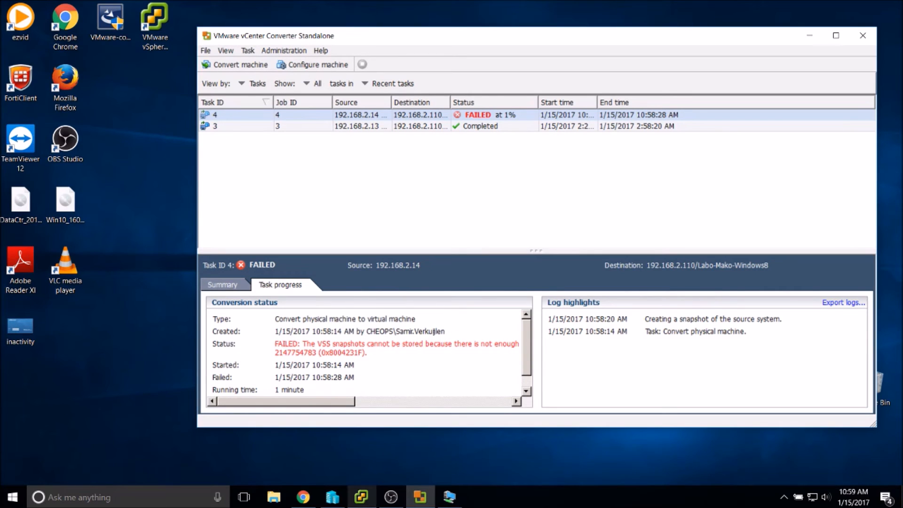
click(341, 500)
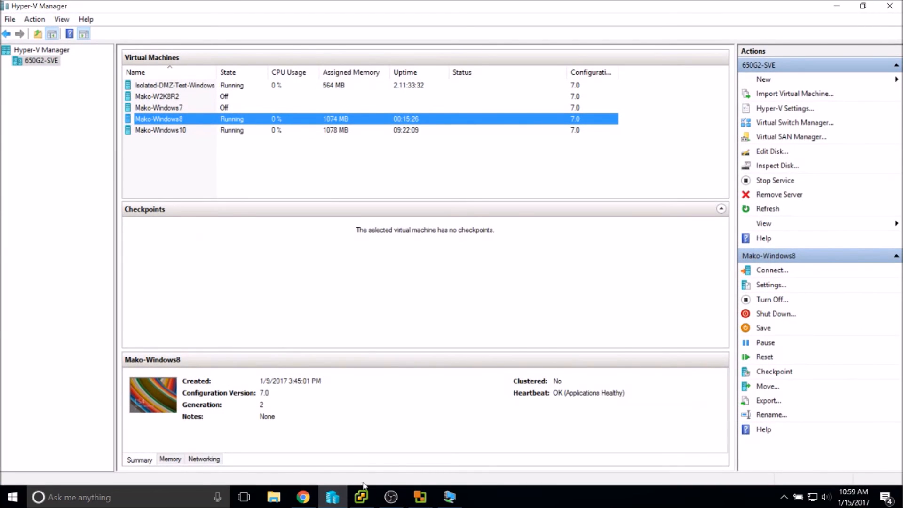
In the Mako-Windows8 console, find the VMware vCenter Converter Standalone Agent in Services.
click(451, 501)
click(383, 332)
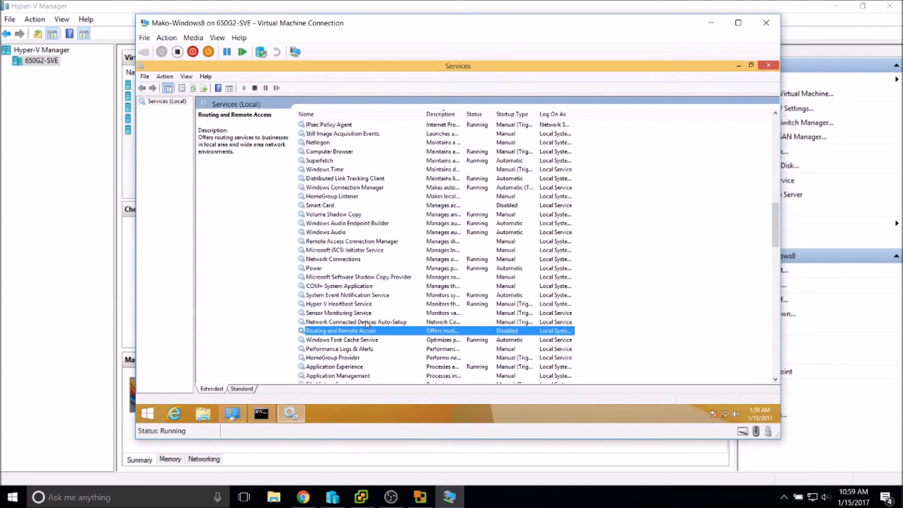
key(s)
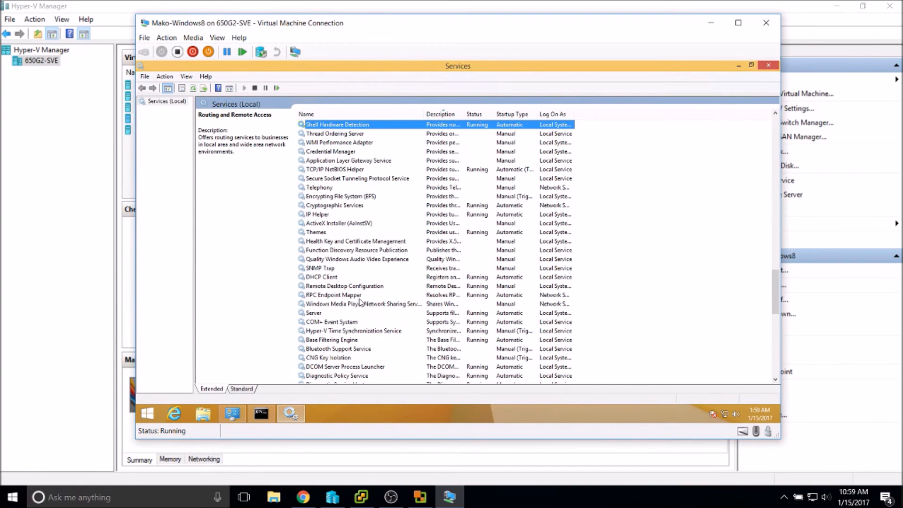
key(v)
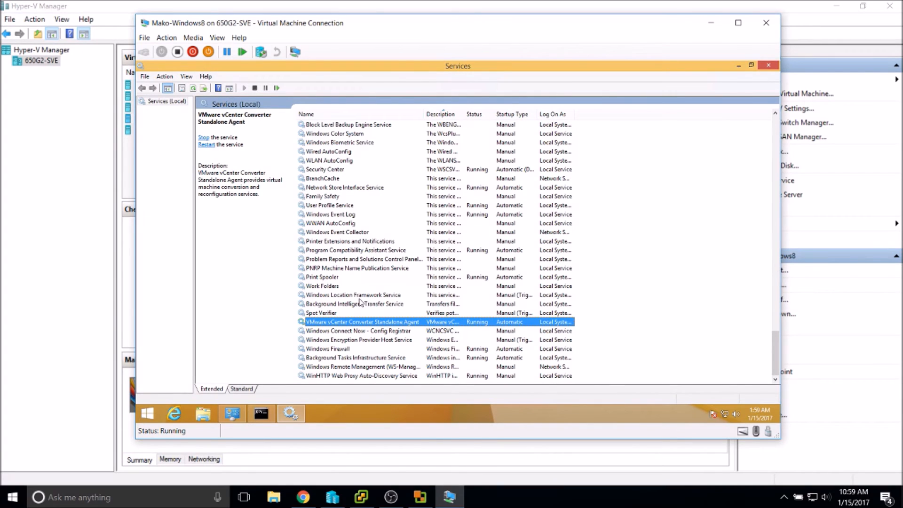
key(Up)
key(Up)
key(Down)
key(Down)
key(Down)
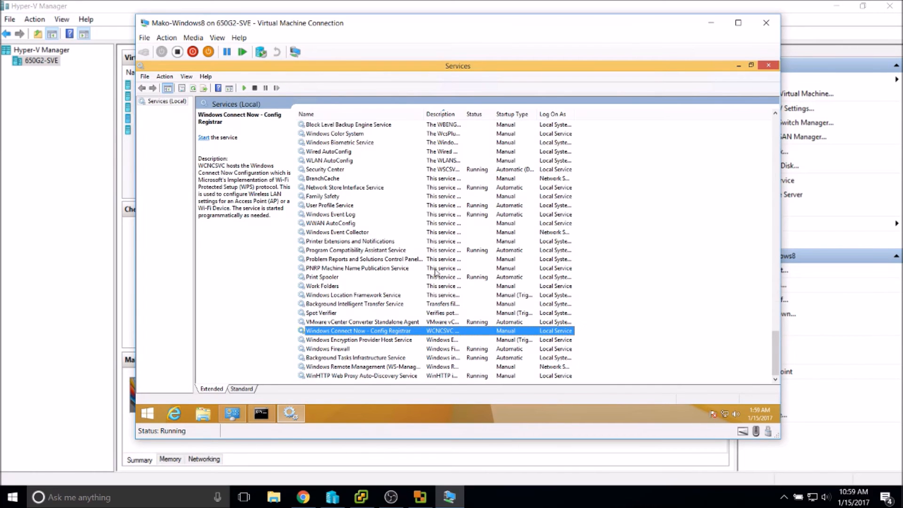
click(422, 251)
click(361, 496)
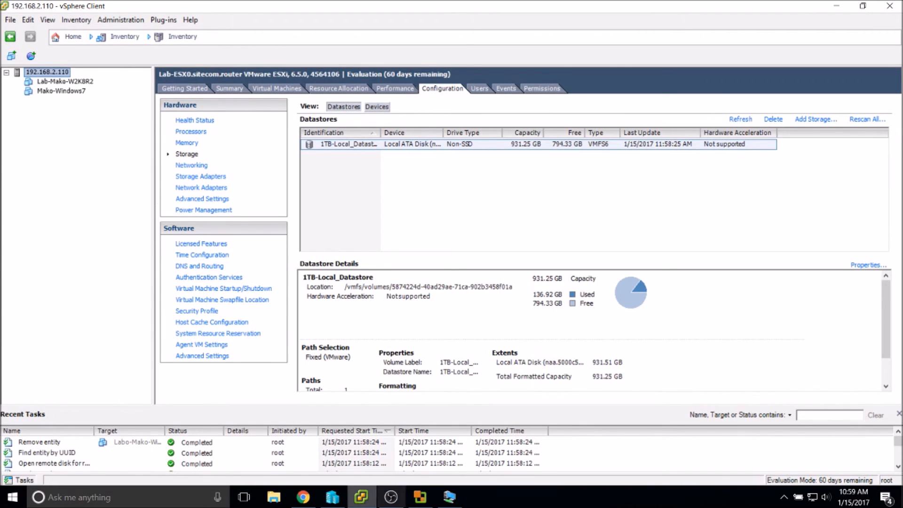
click(781, 505)
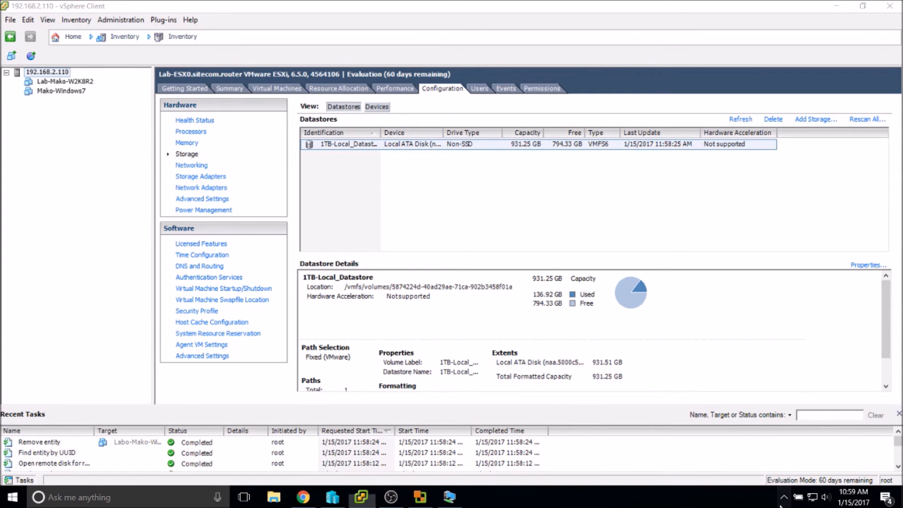
click(779, 505)
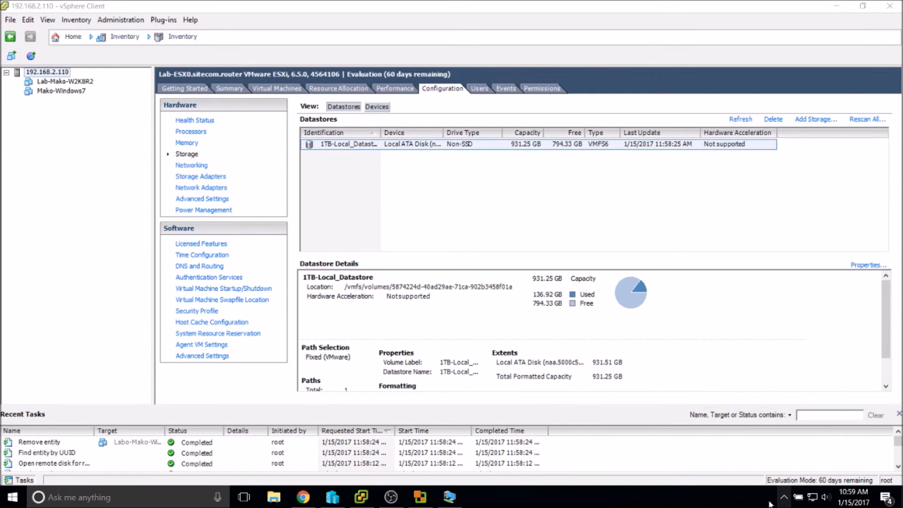
click(384, 505)
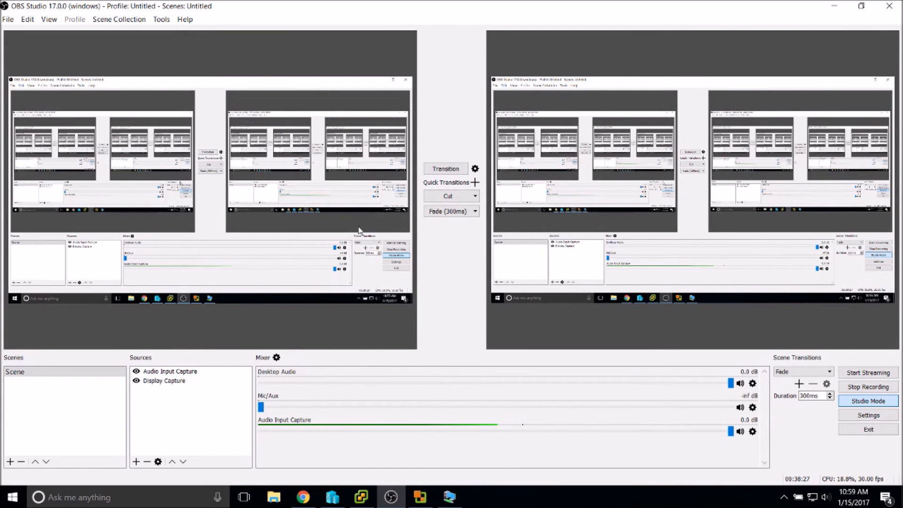
click(371, 502)
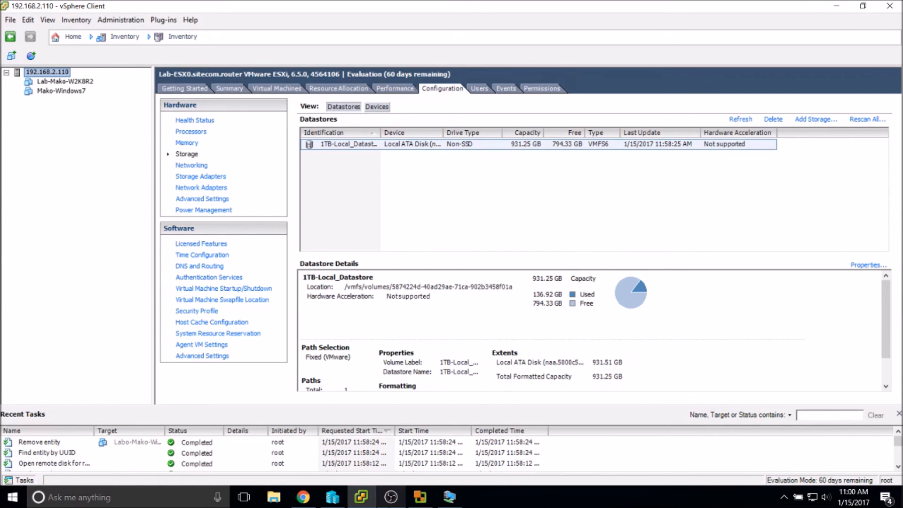
List the 192.168.2.110 host's virtual machines, confirm Lab-Mako-Windows8 is powered on, and return to the ESXi web client.
mouse_move(368, 504)
mouse_move(429, 504)
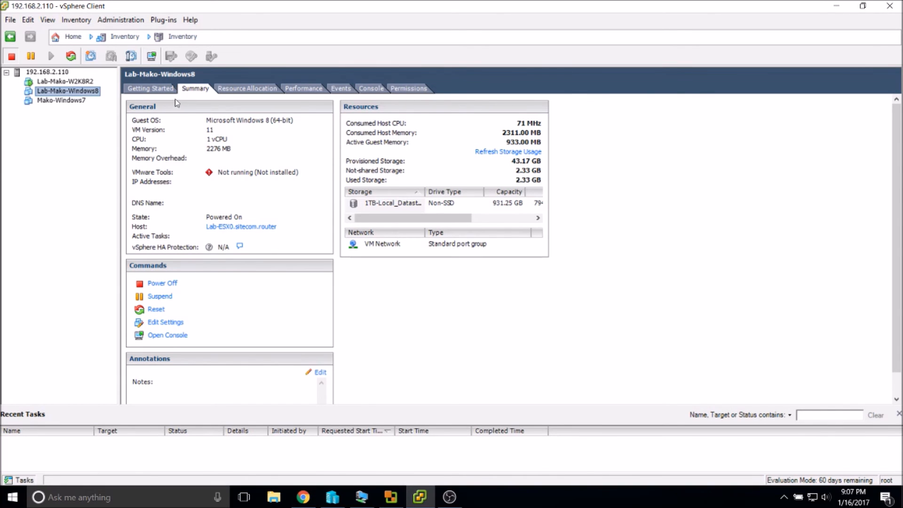
click(46, 74)
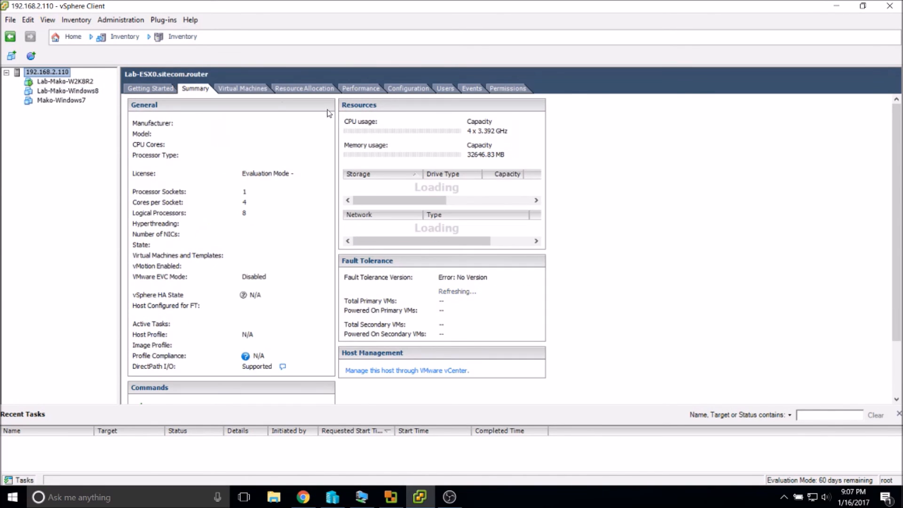
click(253, 91)
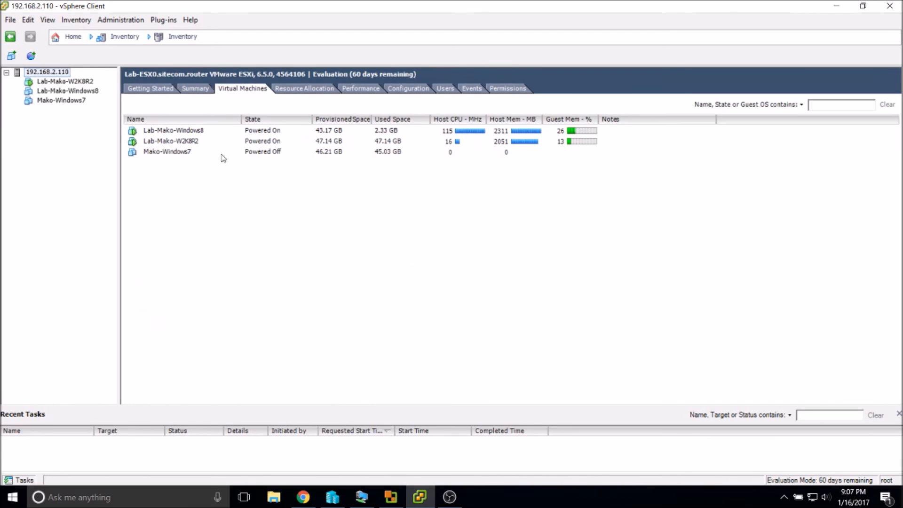
click(304, 497)
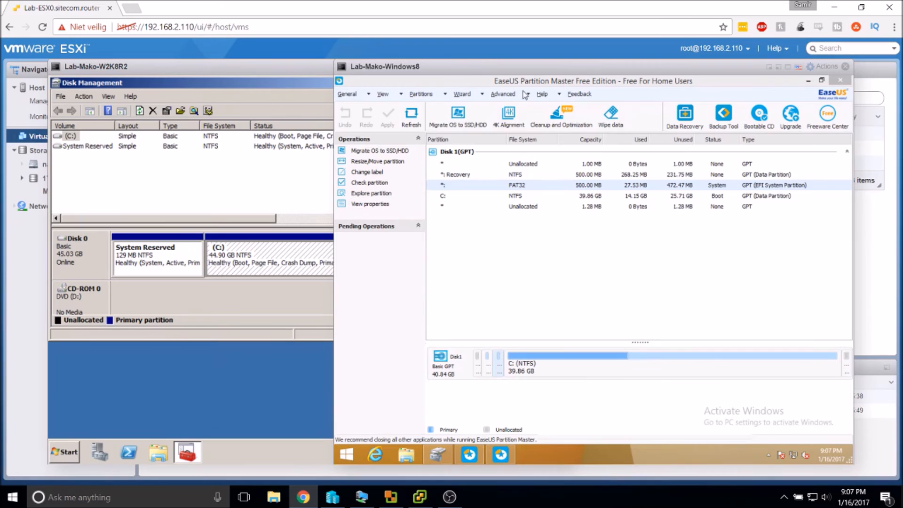
Close EaseUS Partition Master in the Lab-Mako-Windows8 console and search 'diskmgmt' from the Start screen.
click(840, 81)
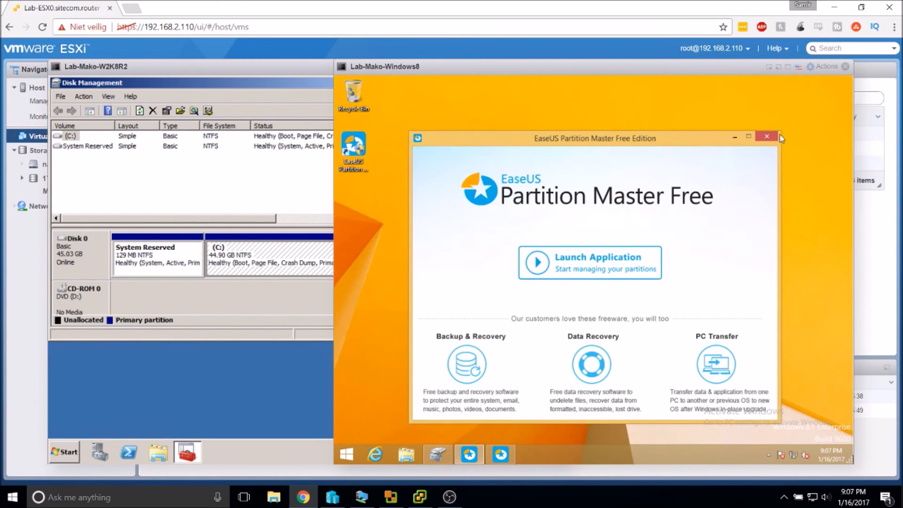
click(735, 137)
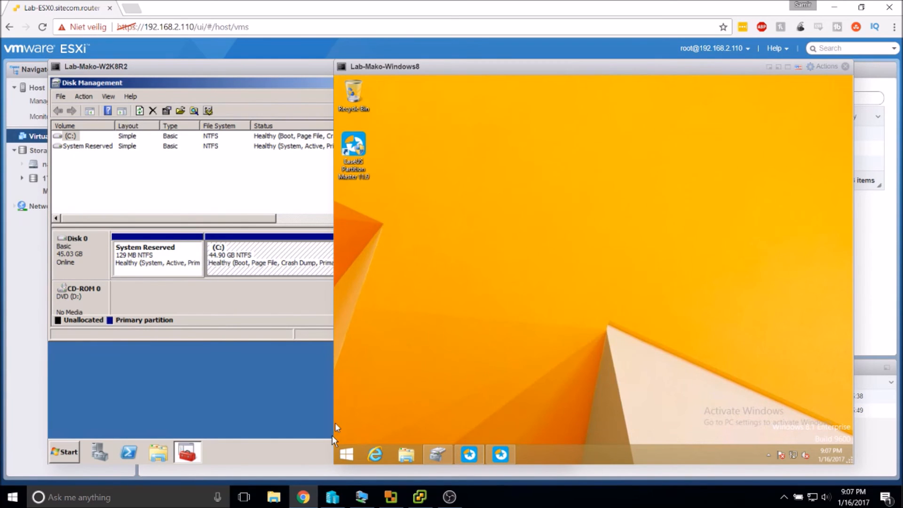
key(super)
key(super)
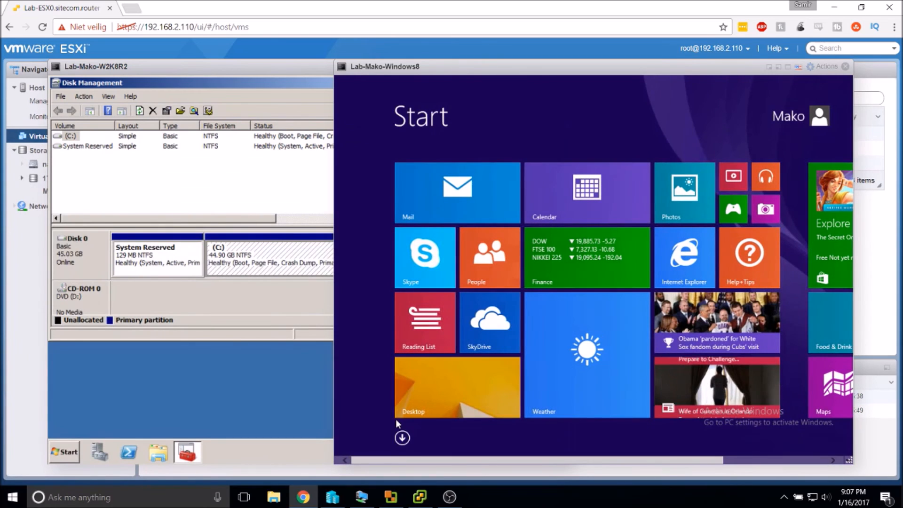
text(diskmgmt)
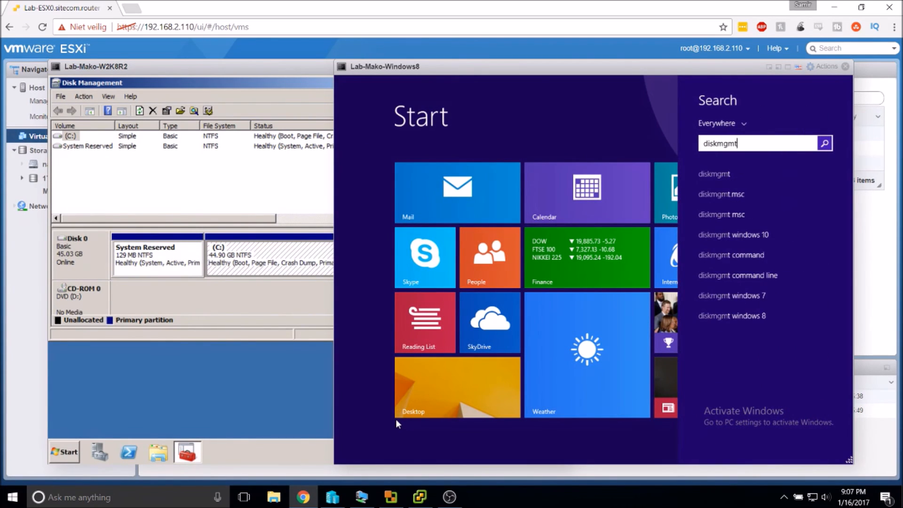
Launch Disk Management in the Windows 8 VM and widen its window to show full columns.
key(Return)
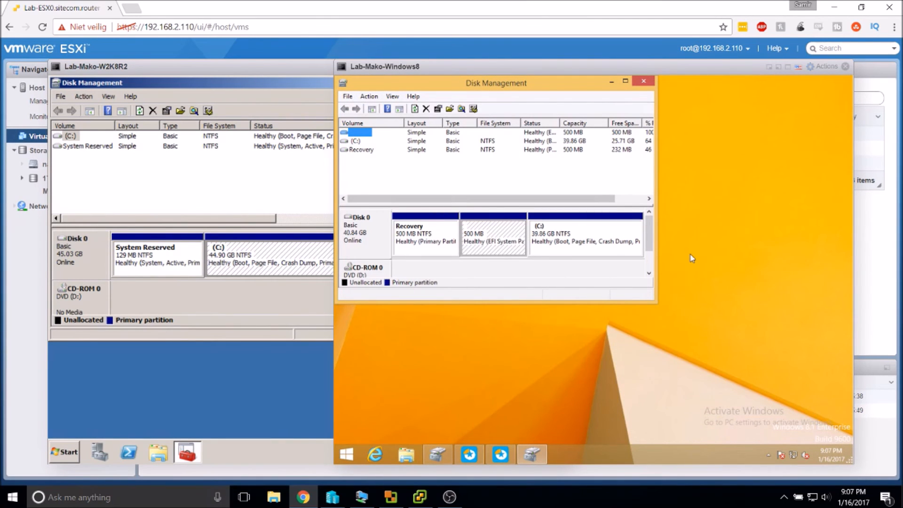
drag(657, 185, 697, 171)
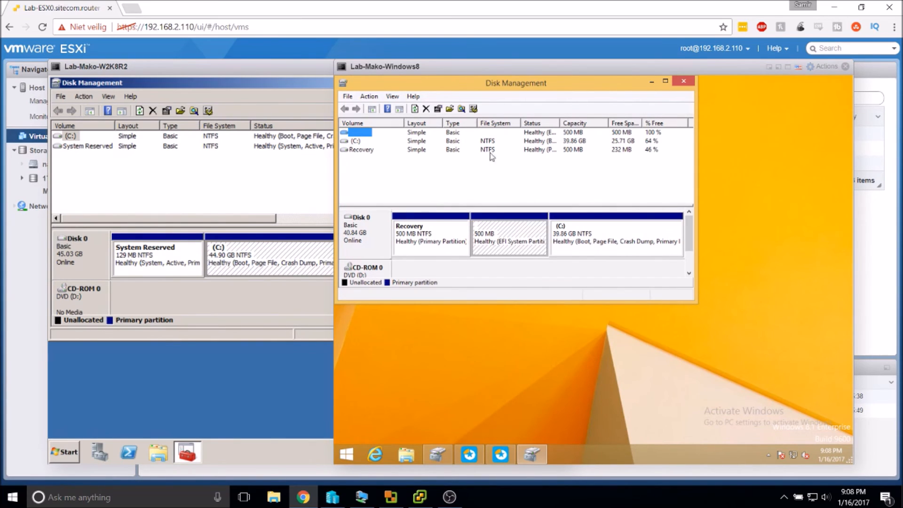
Inspect the Recovery, 500 MB EFI and C: partitions in Windows 8 Disk Management, then bring the W2K8R2 console forward.
click(565, 153)
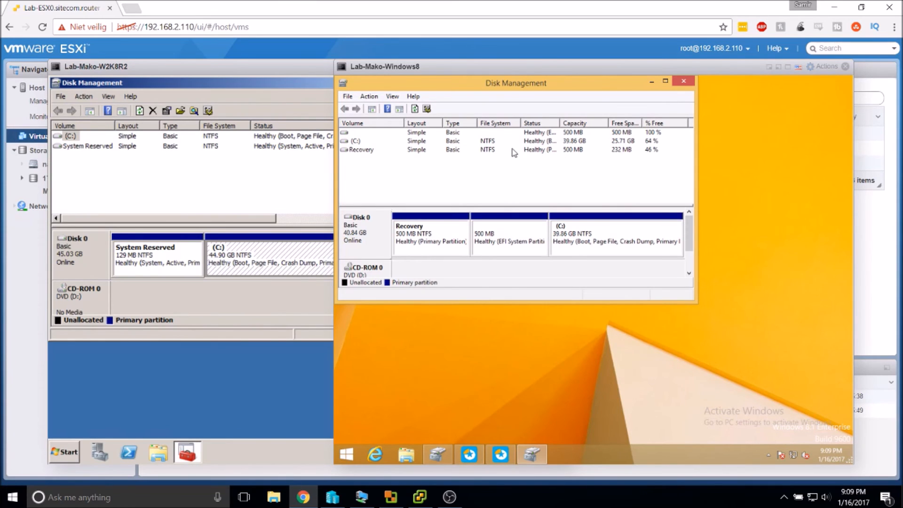
click(351, 150)
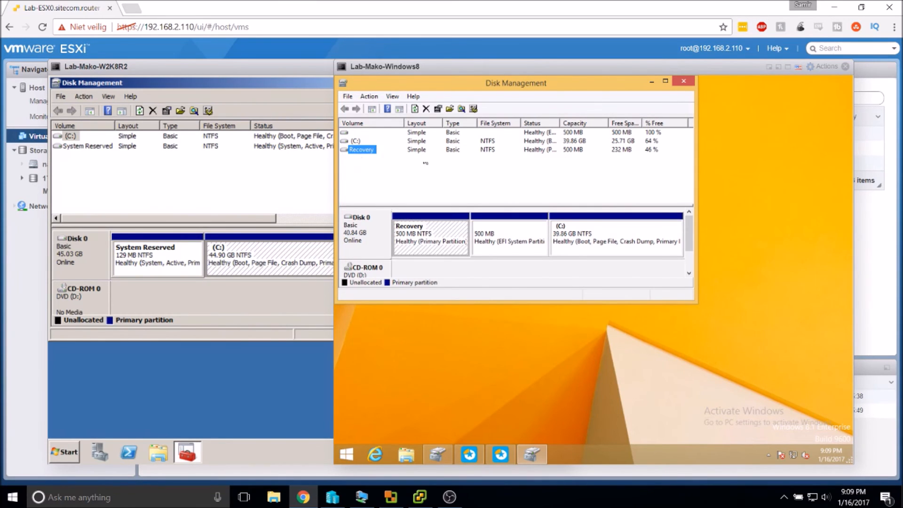
click(360, 133)
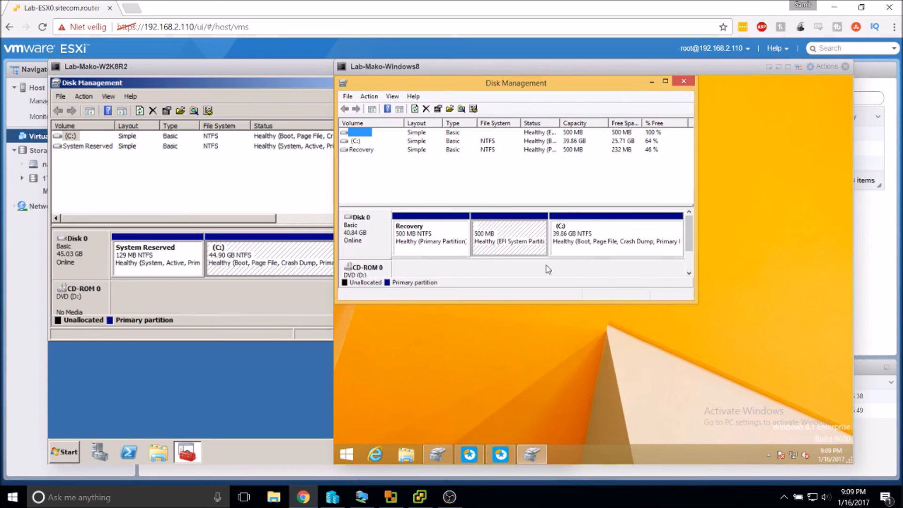
click(517, 249)
click(596, 250)
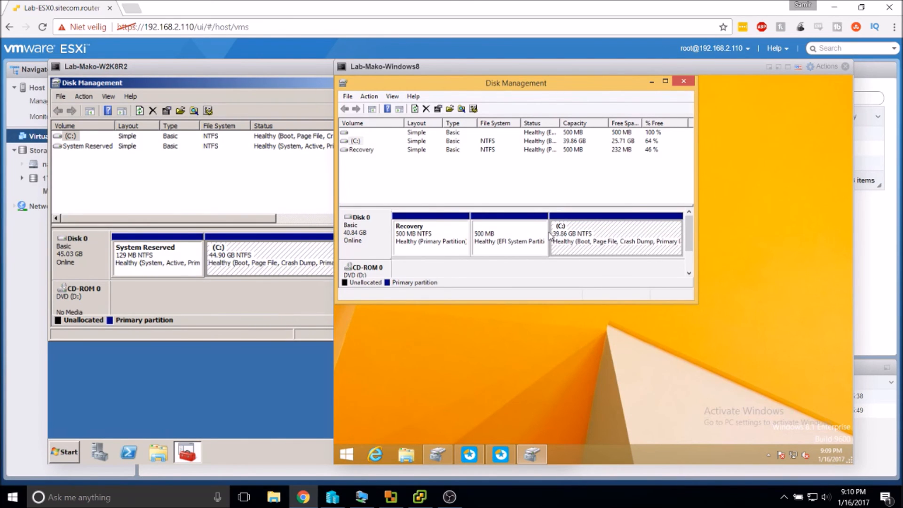
click(493, 240)
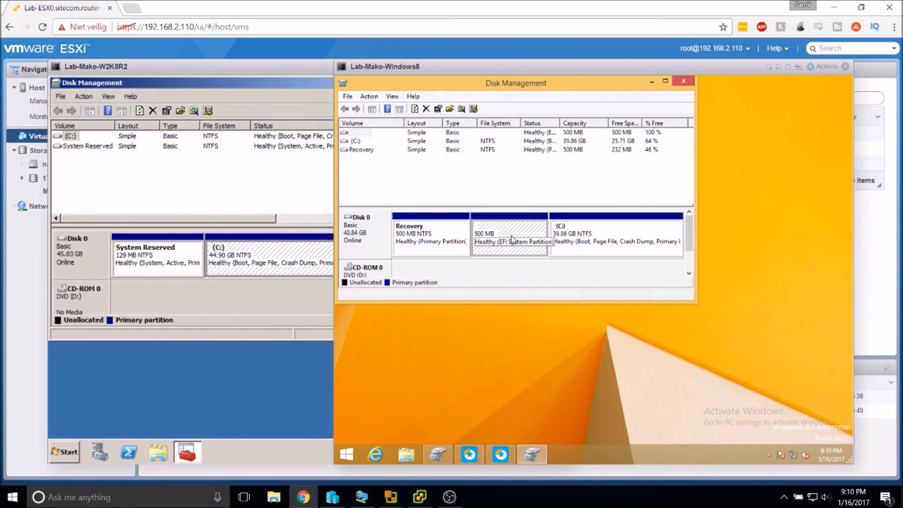
click(294, 174)
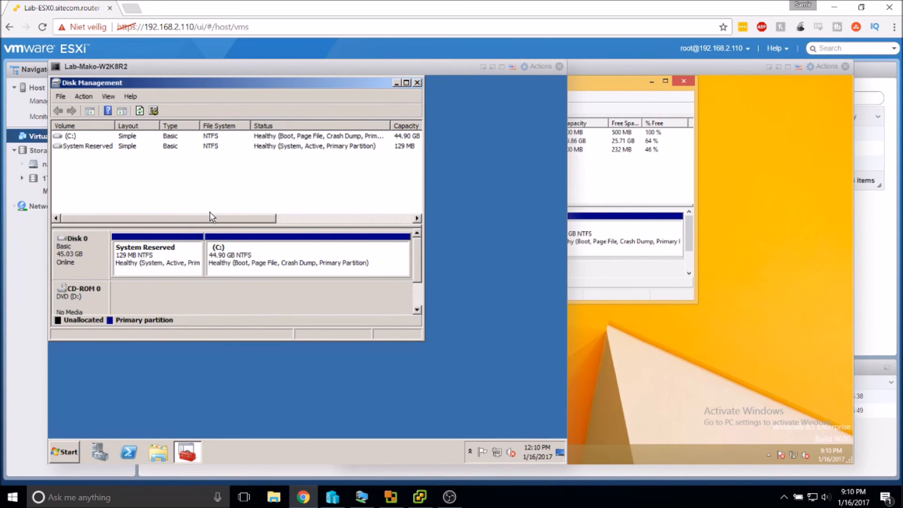
Check W2K8R2's System Reserved partition, then reactivate the Windows 8 console's Disk Management window.
click(187, 259)
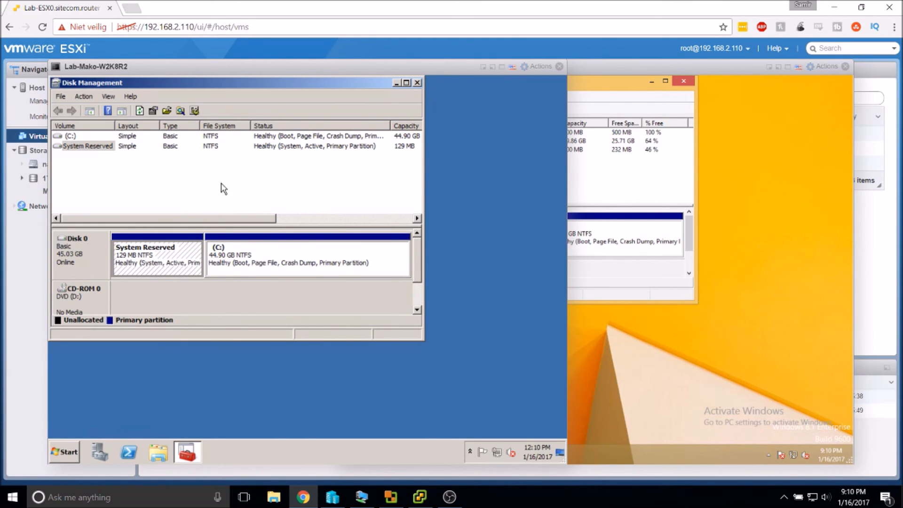
click(828, 256)
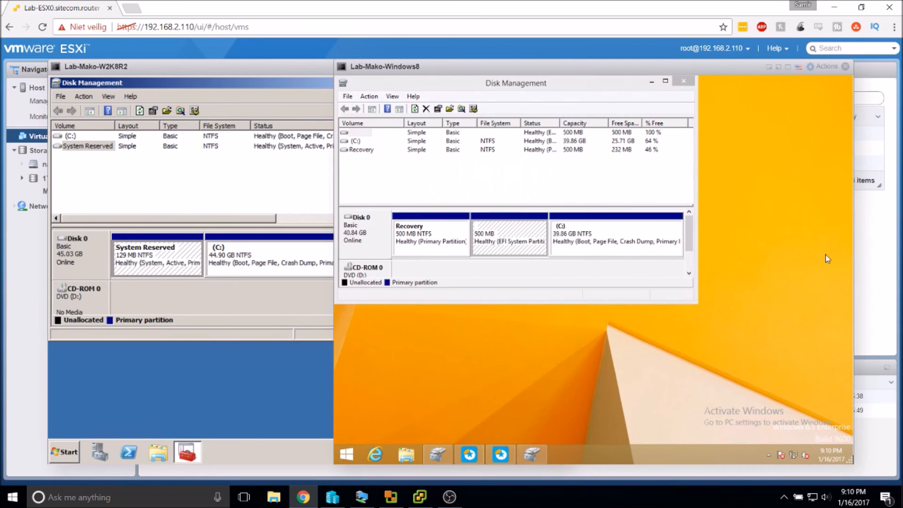
click(597, 294)
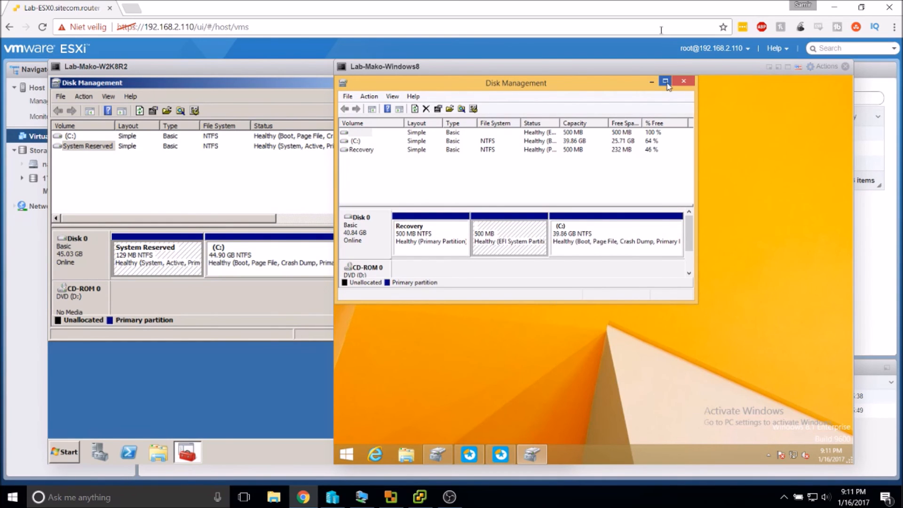
click(651, 83)
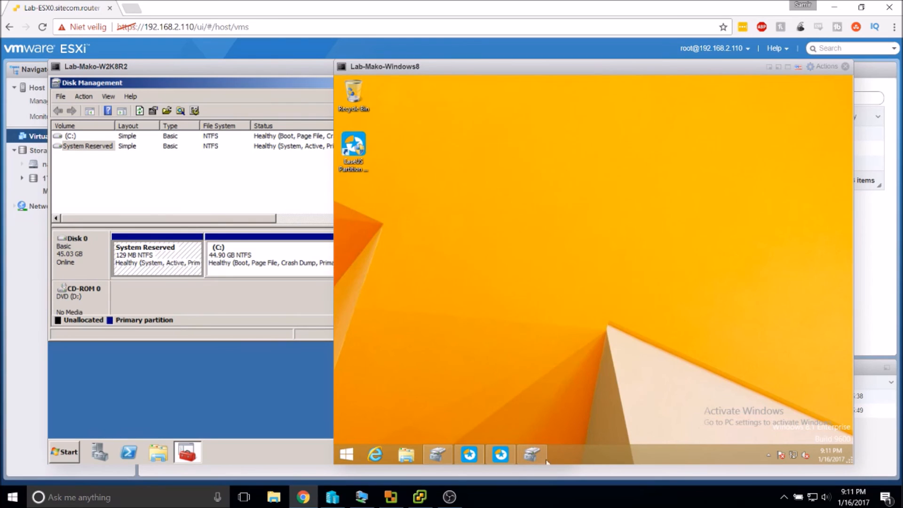
right_click(497, 448)
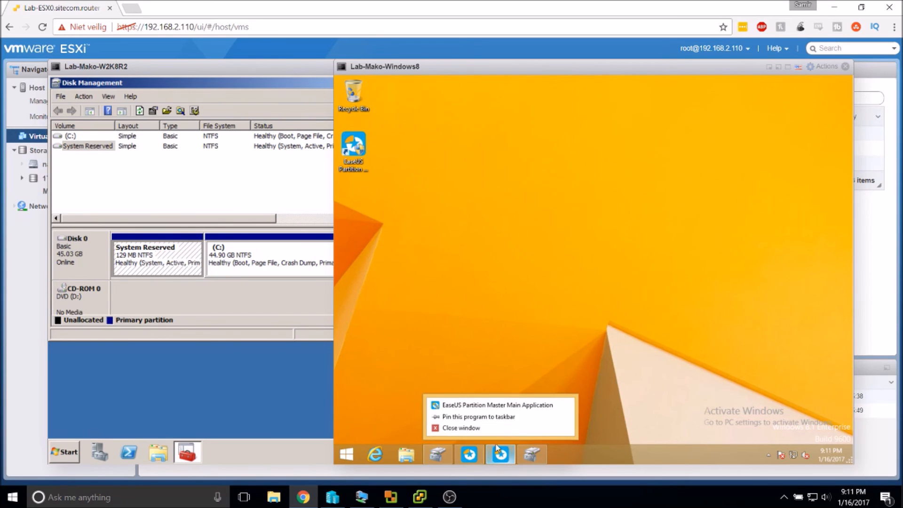
click(474, 428)
double_click(353, 141)
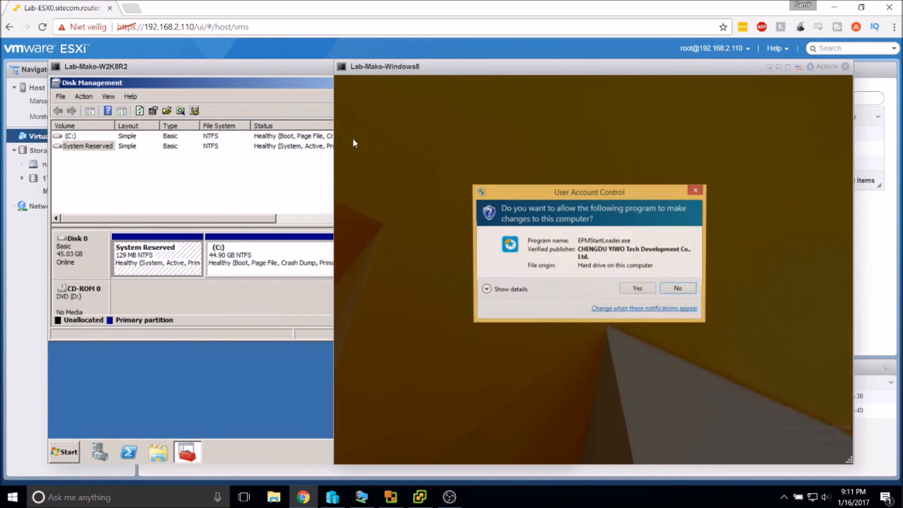
click(644, 293)
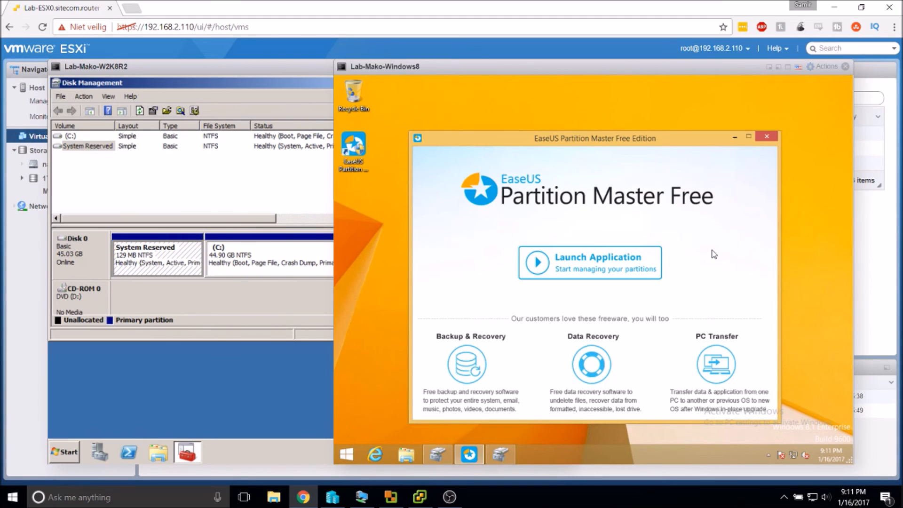
click(568, 270)
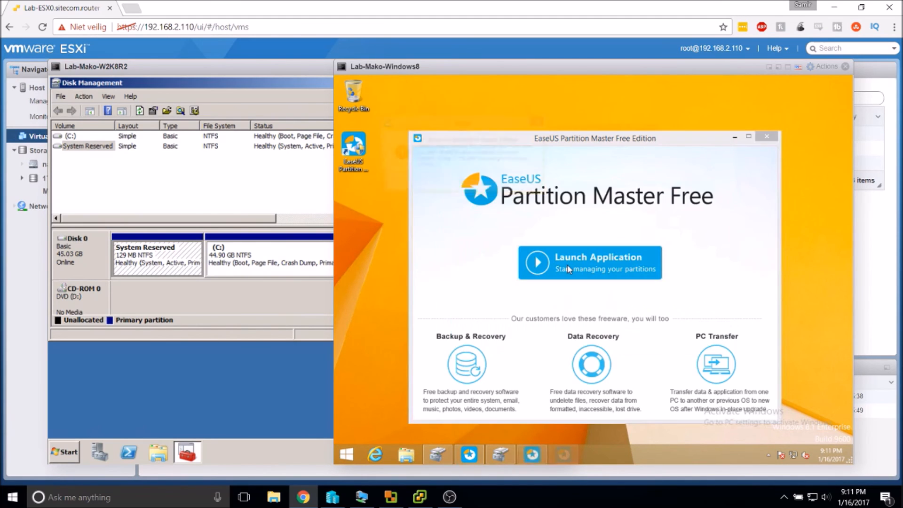
click(474, 187)
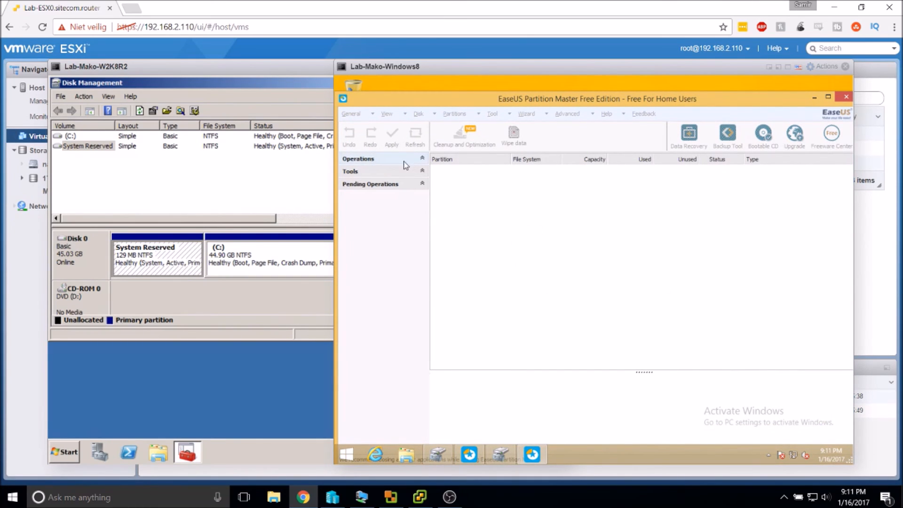
click(391, 241)
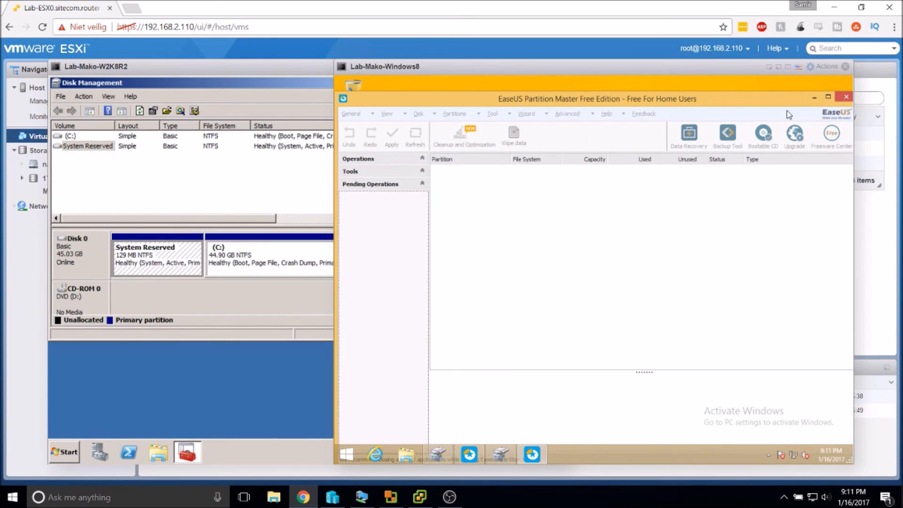
click(846, 97)
click(536, 254)
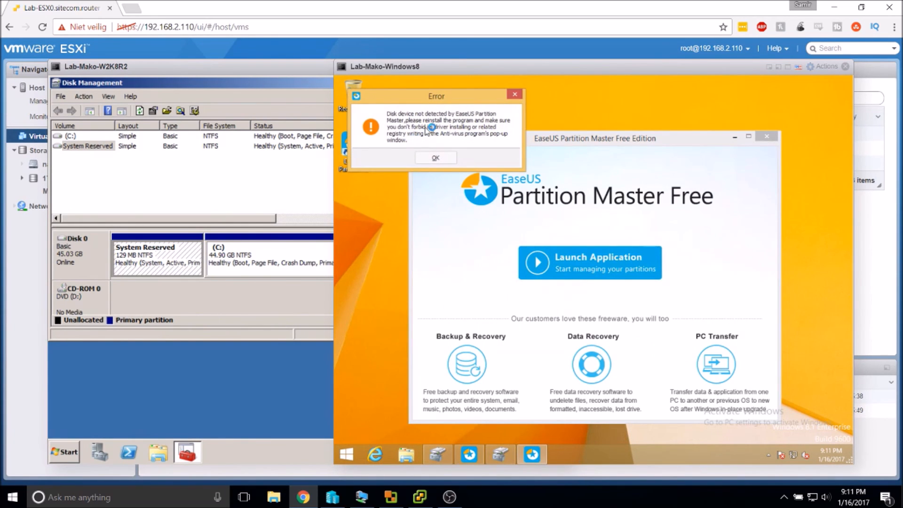
click(453, 159)
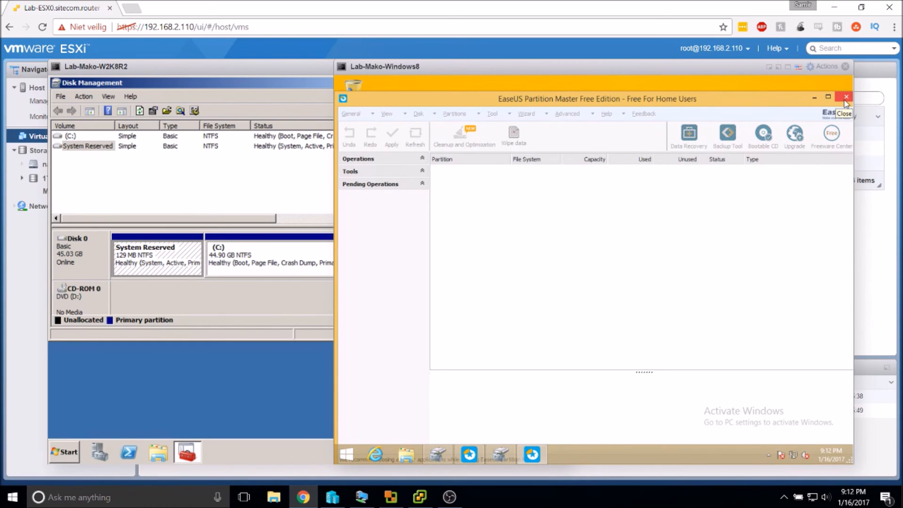
click(845, 98)
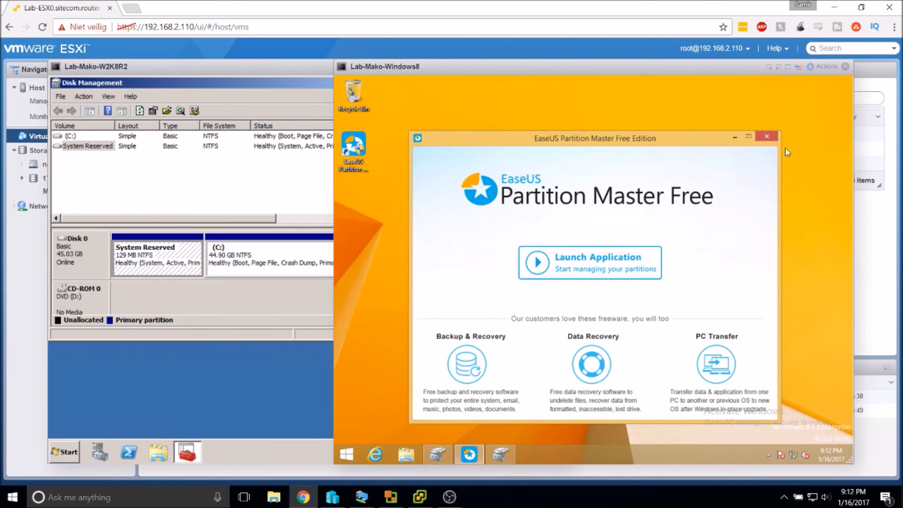
click(767, 136)
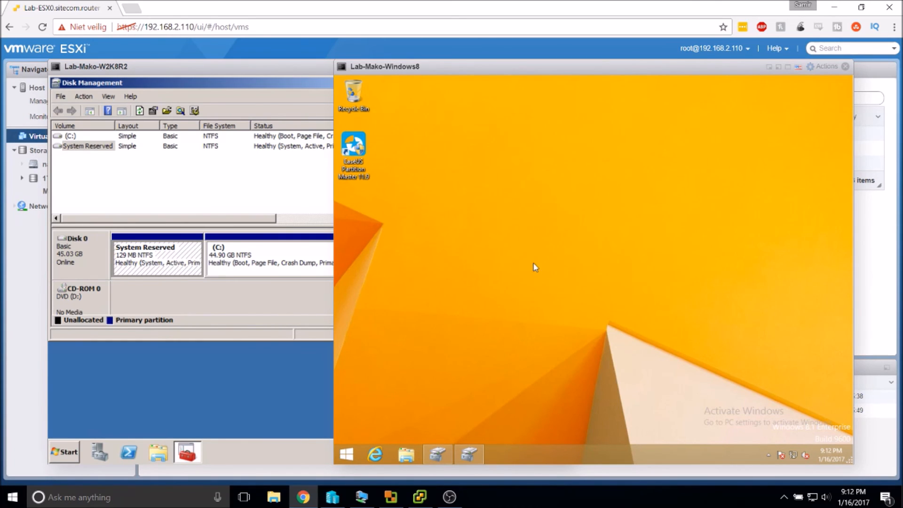
Restore the Windows 8 Disk Management window from the VM taskbar, review it, and close it.
mouse_move(454, 460)
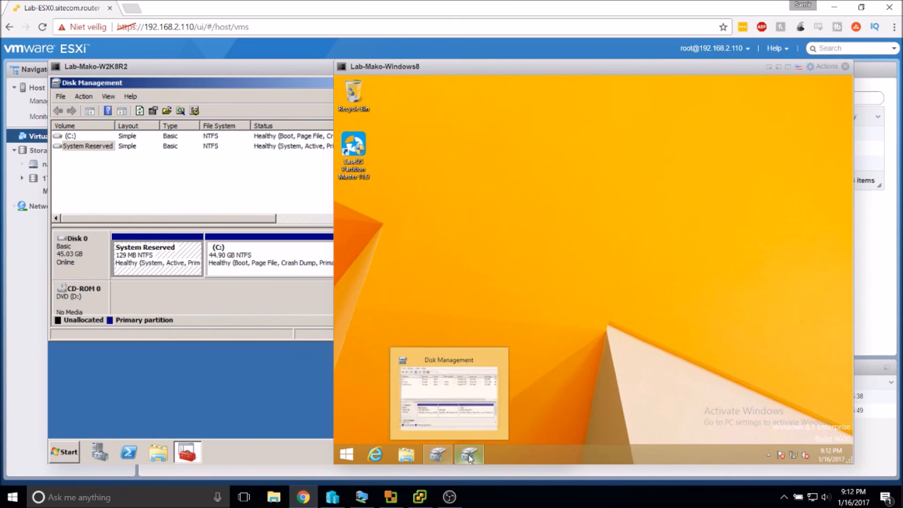
click(468, 455)
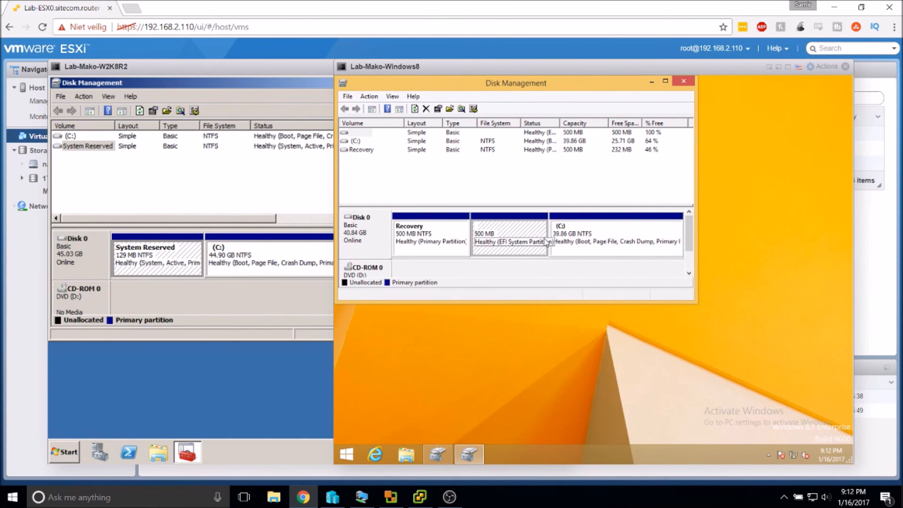
click(684, 83)
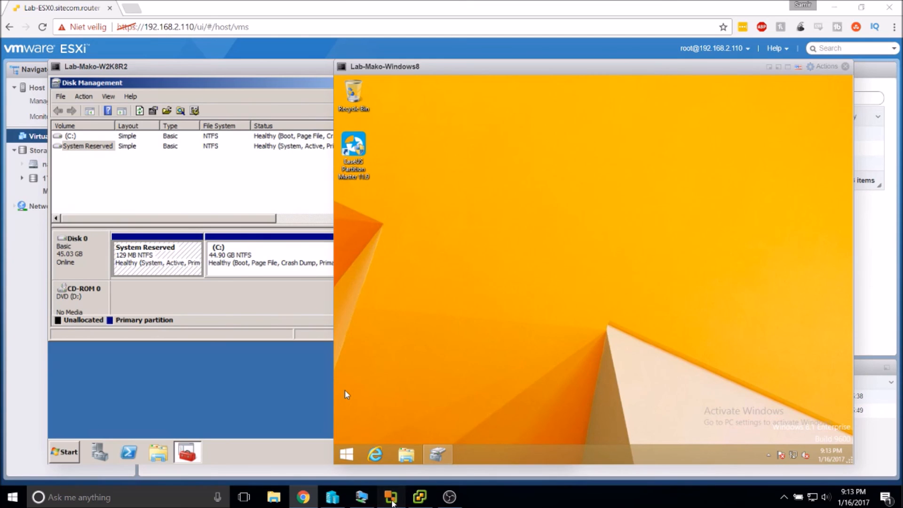
Bring Converter forward, widen the Task ID column, and view the list by Jobs.
click(392, 501)
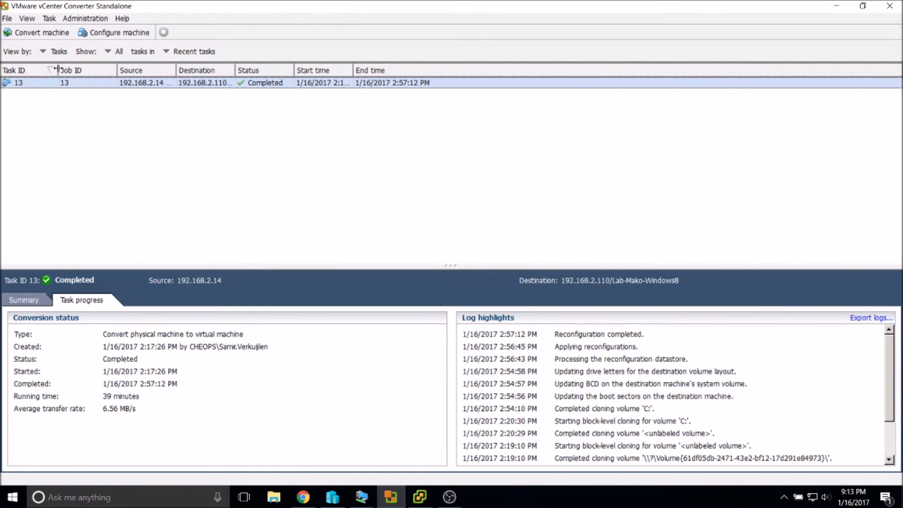
drag(58, 70, 86, 73)
double_click(37, 83)
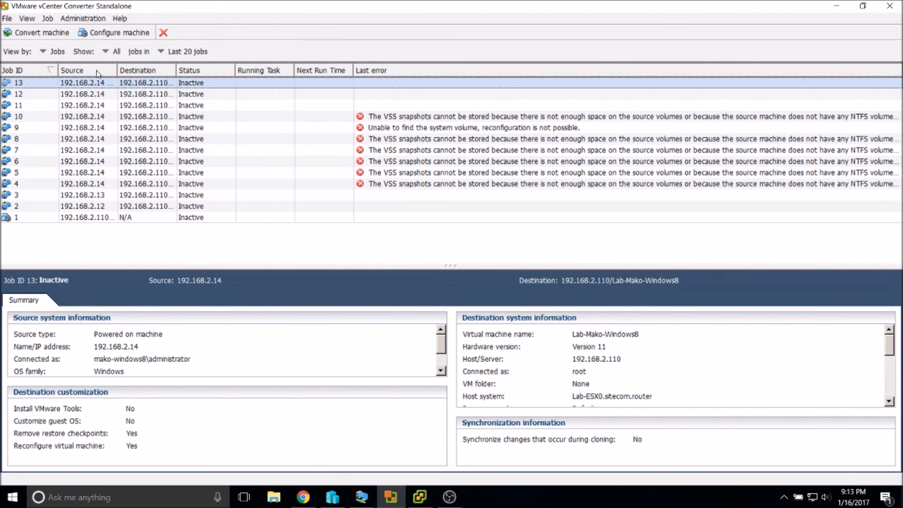
Start a new conversion and submit the remote source machine credentials as user root with its password.
click(28, 33)
click(514, 223)
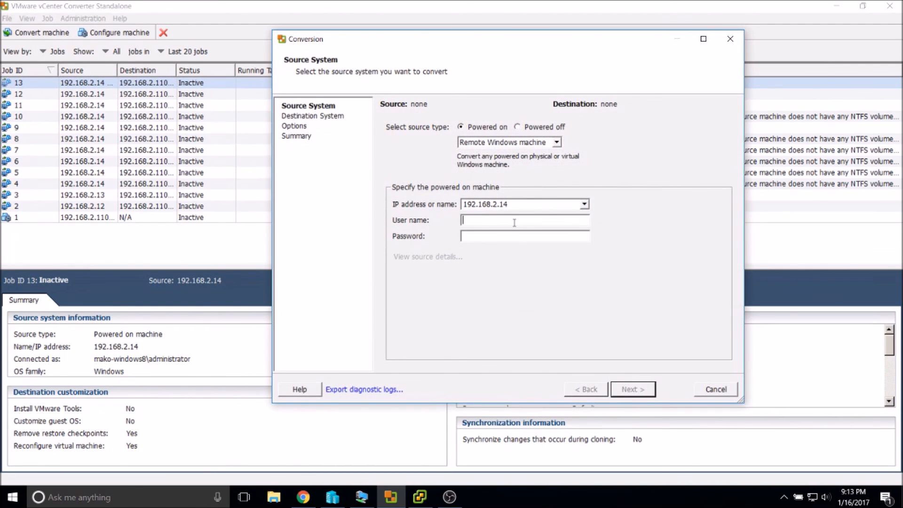
text(root)
key(Tab)
text(************)
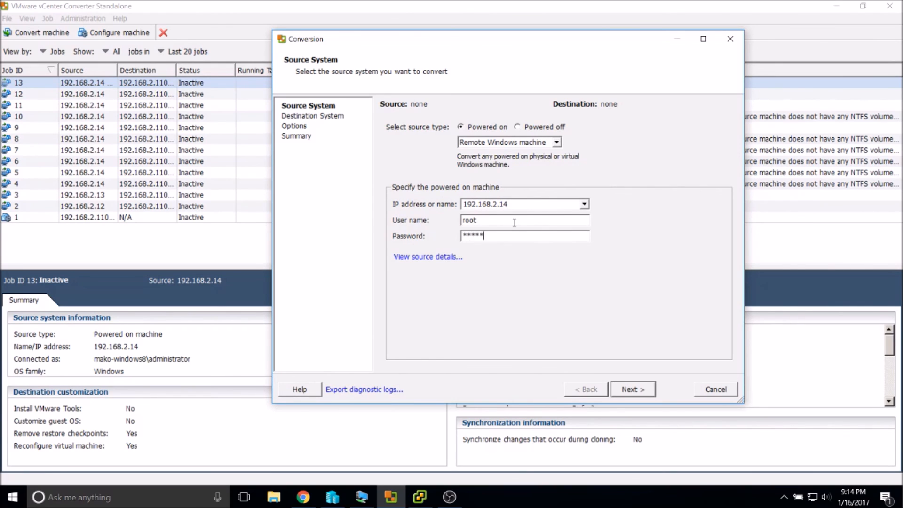
key(Return)
key(Return)
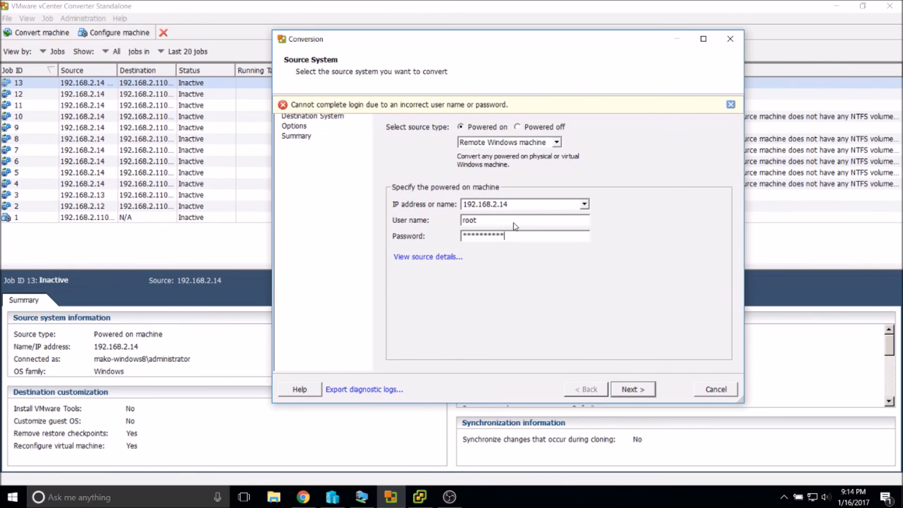
Retry with the VM's local machine account and password, which is denied permission.
double_click(502, 234)
click(504, 224)
double_click(503, 224)
text(windows-mako8\mako)
key(Tab)
text(**********)
key(Return)
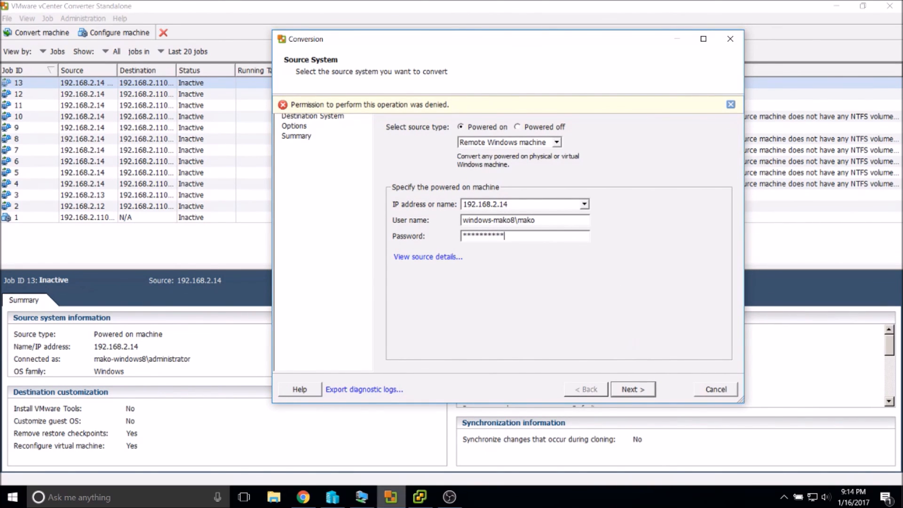
click(333, 499)
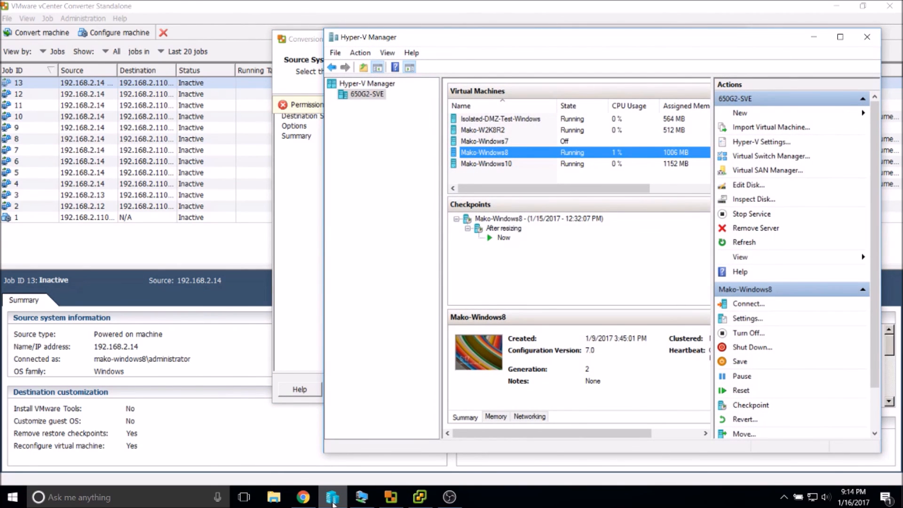
Check the Hyper-V VMs, including Mako-Windows10 and Isolated-DMZ-Test-Windows, then return to the Converter wizard.
click(332, 501)
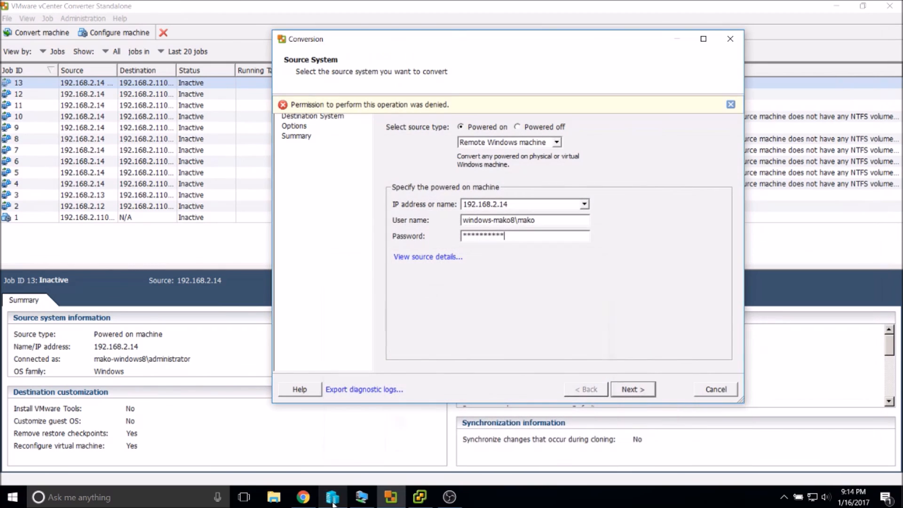
click(411, 502)
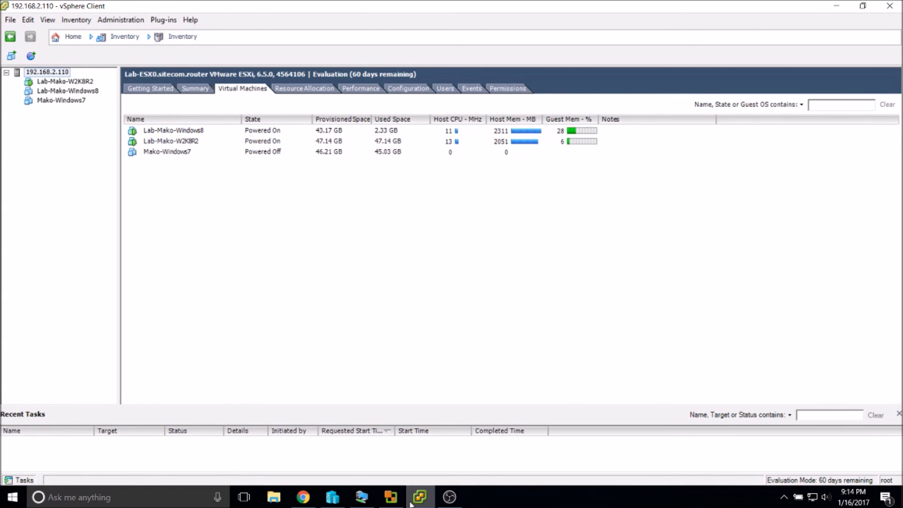
click(334, 501)
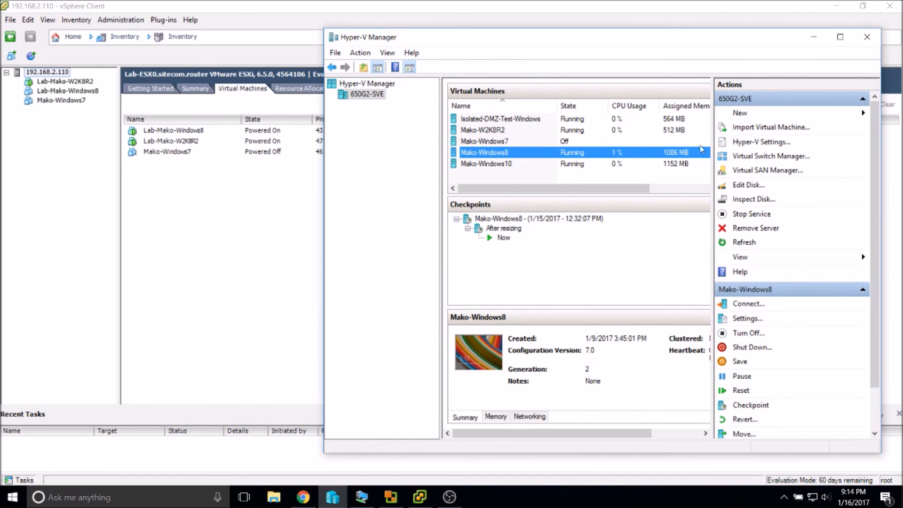
click(501, 167)
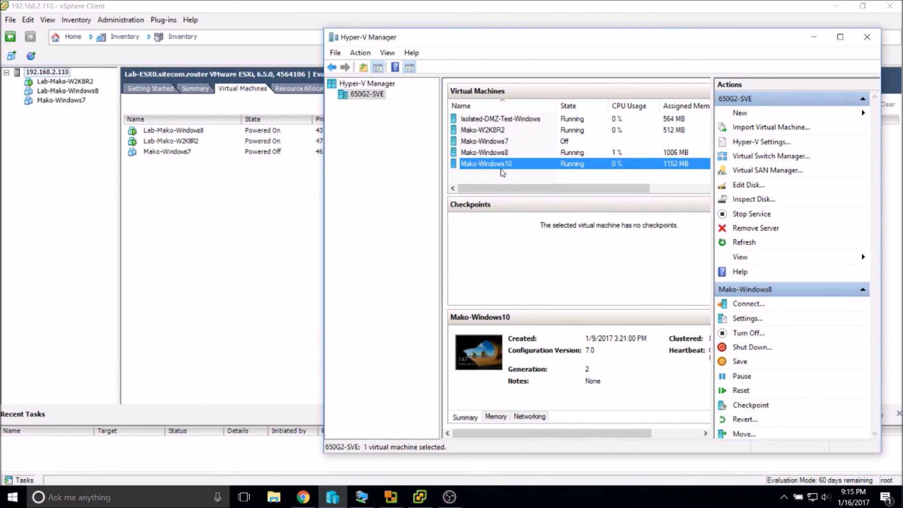
click(500, 121)
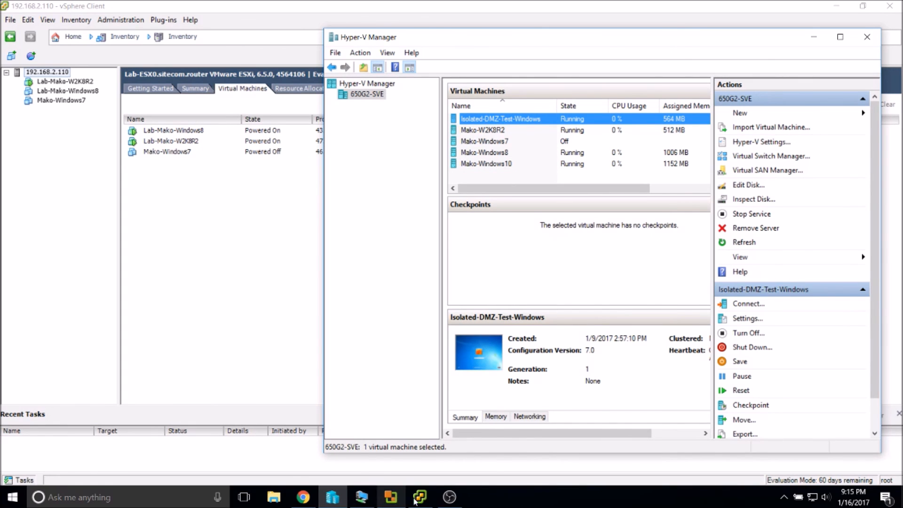
click(397, 499)
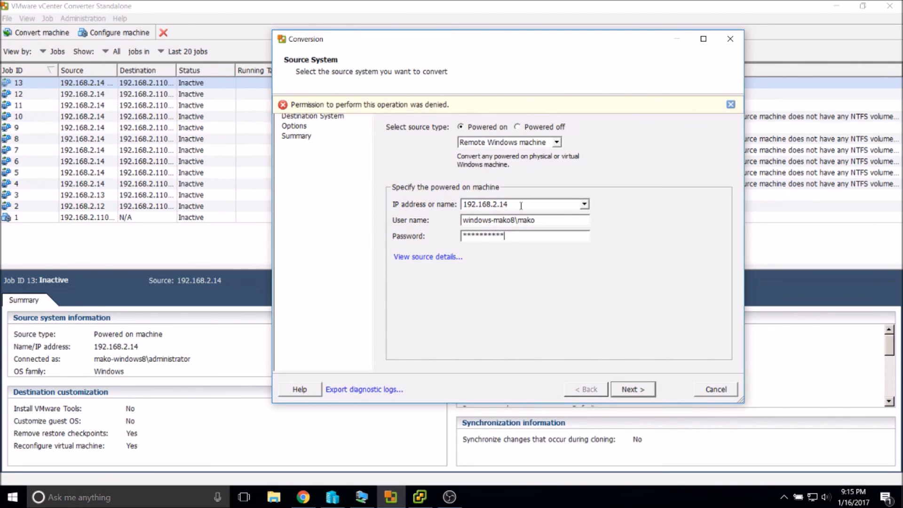
Keep Remote Windows machine as the source type and revise the address and the user name's machine number.
click(527, 146)
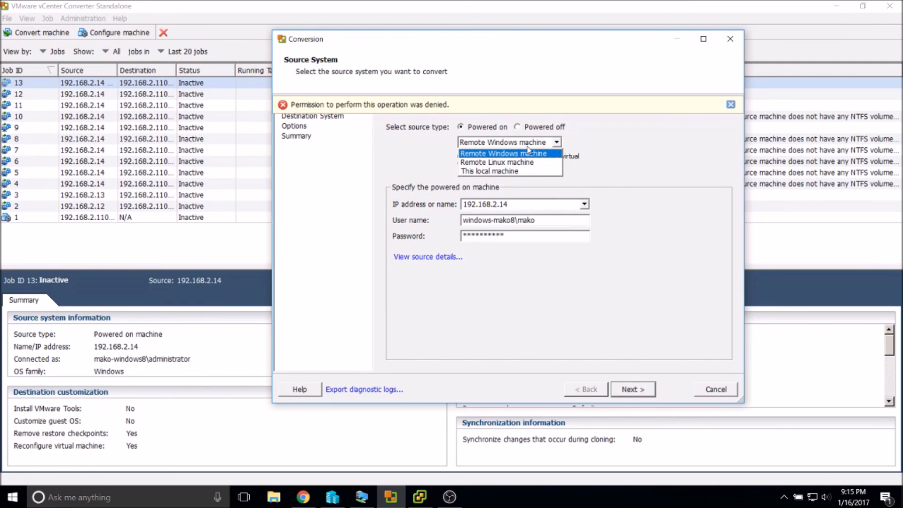
click(530, 152)
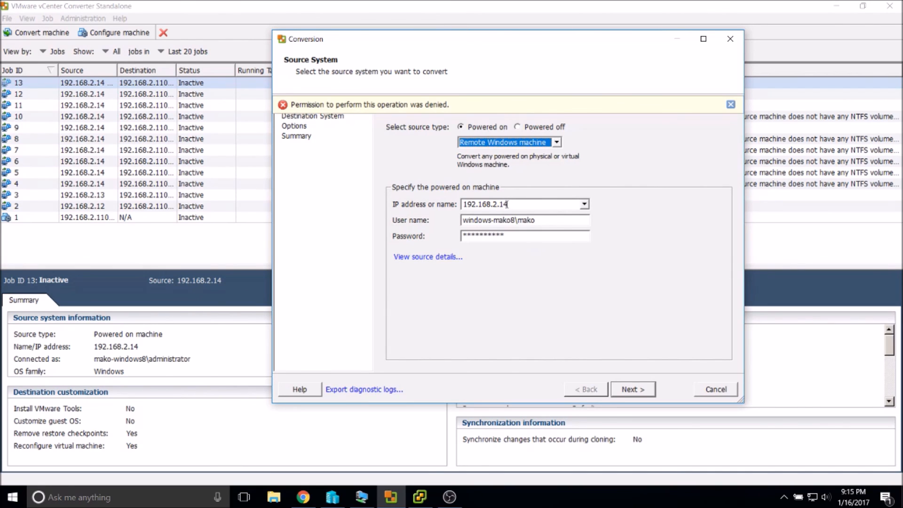
click(507, 204)
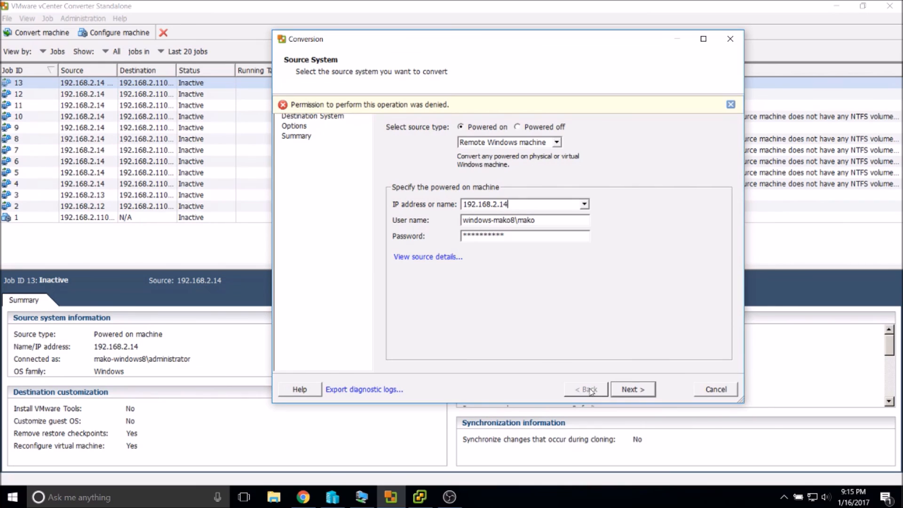
key(BackSpace)
text(3)
key(Tab)
key(End)
key(Left)
key(Left)
key(Left)
key(Left)
key(Left)
key(Right)
key(BackSpace)
text(8)
Set the source address to 192.168.2.14 and user to administrator, then continue to Destination System.
key(shift+Tab)
key(Right)
key(BackSpace)
text(4)
key(Tab)
key(Right)
key(BackSpace)
key(BackSpace)
key(BackSpace)
key(BackSpace)
text(administrator)
key(Return)
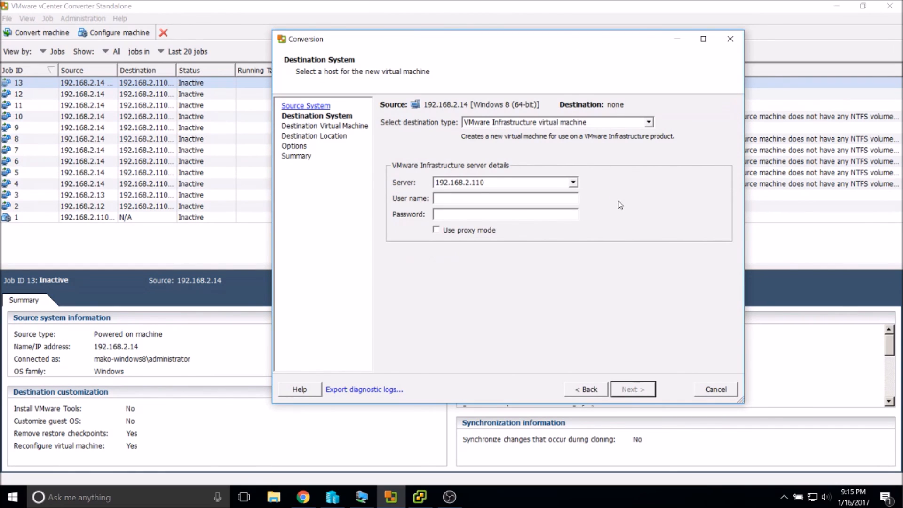
Connect to ESXi host 192.168.2.110 as root with the account password.
text(root)
key(Tab)
text(********)
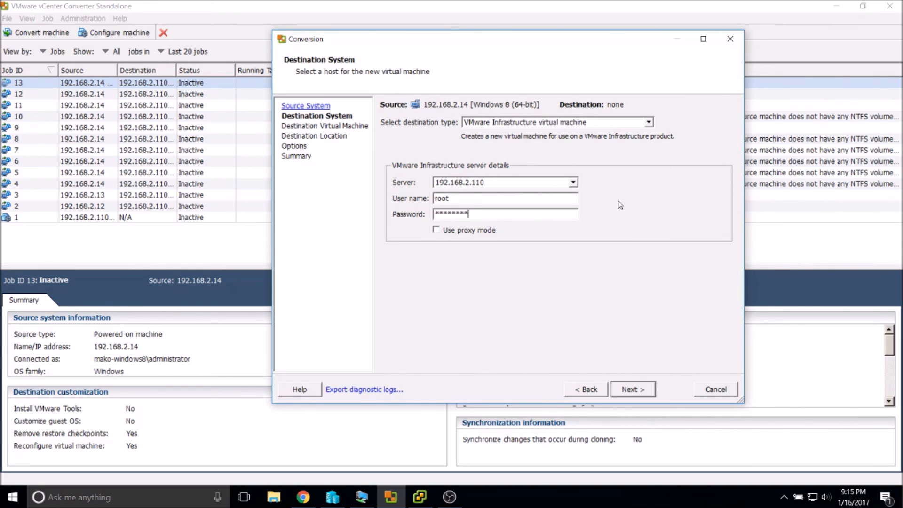
key(Return)
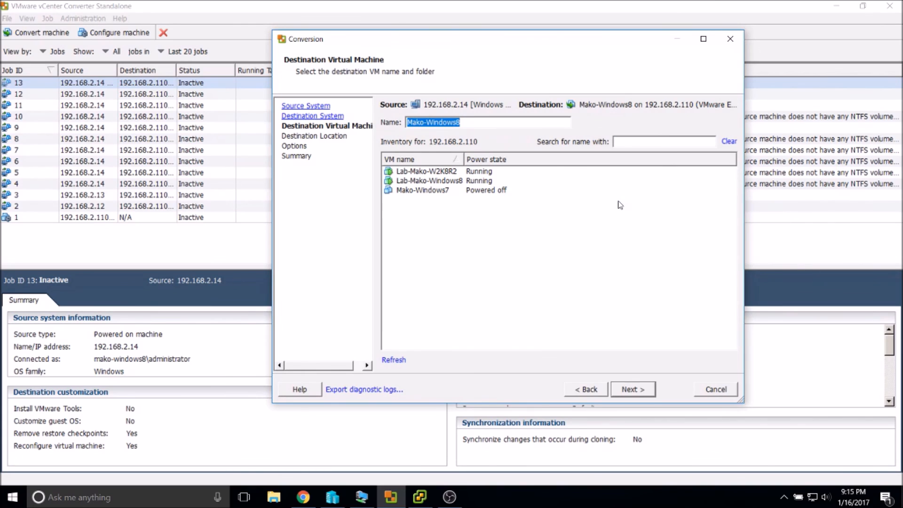
Name the new VM Mako-Windows8v2 and keep the 1TB-Local_Datastore destination.
key(Right)
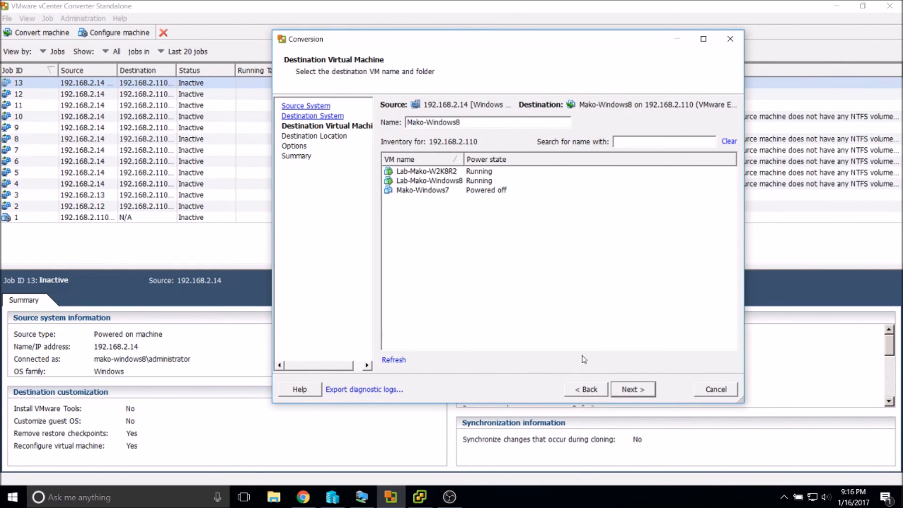
key(Return)
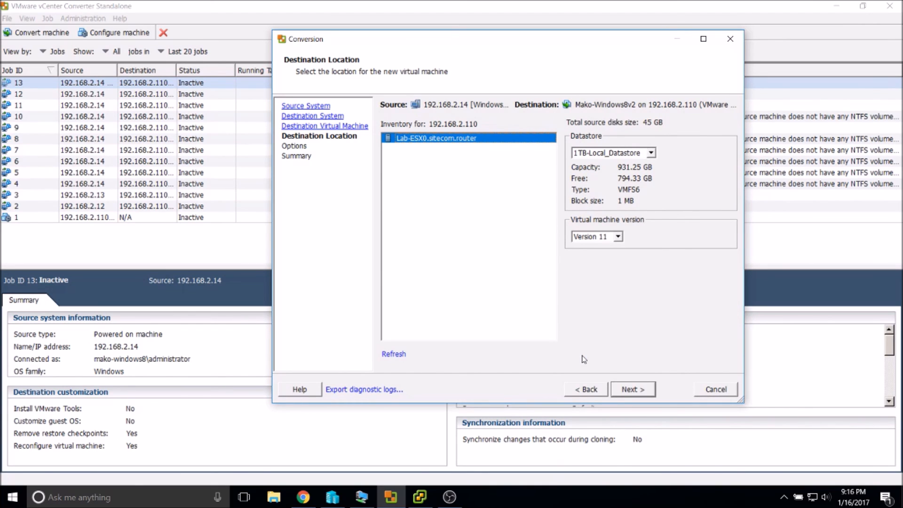
key(Return)
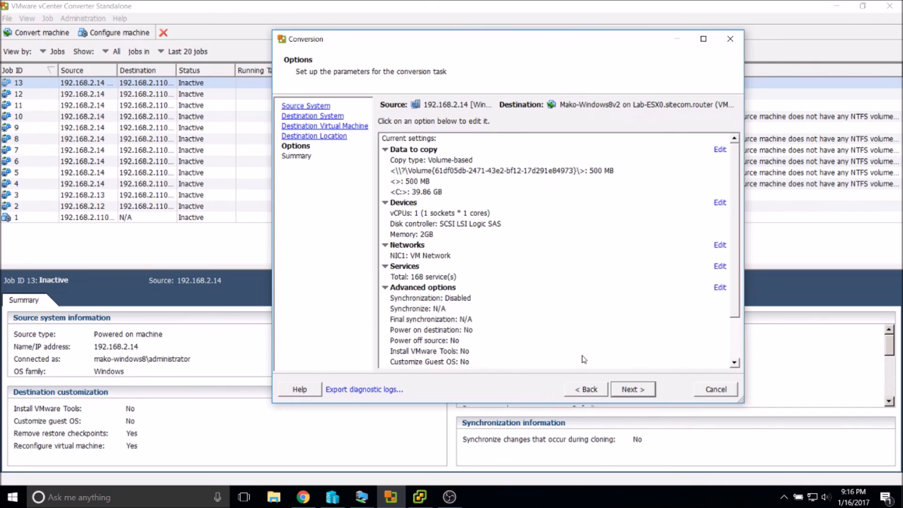
Review the advanced destination disk layout, keeping VirtualDisk1 Thick, and proceed to the Summary.
click(720, 150)
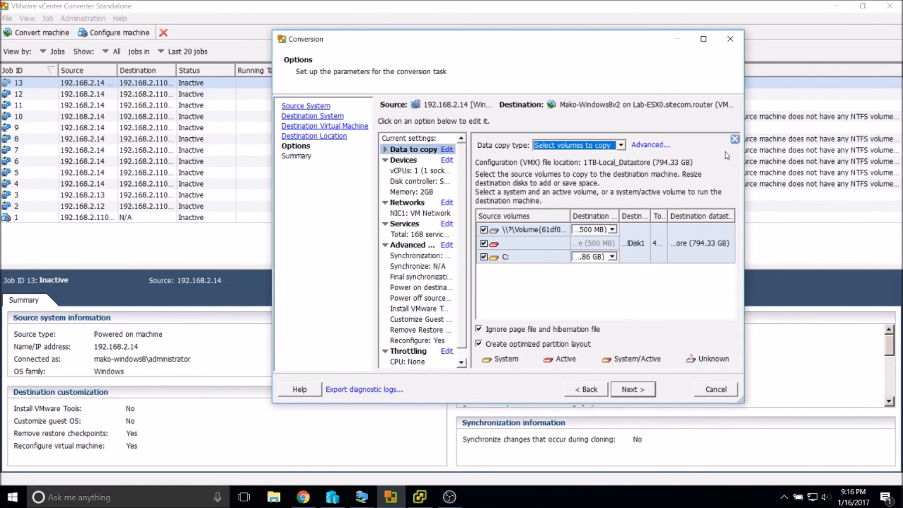
click(650, 146)
click(572, 169)
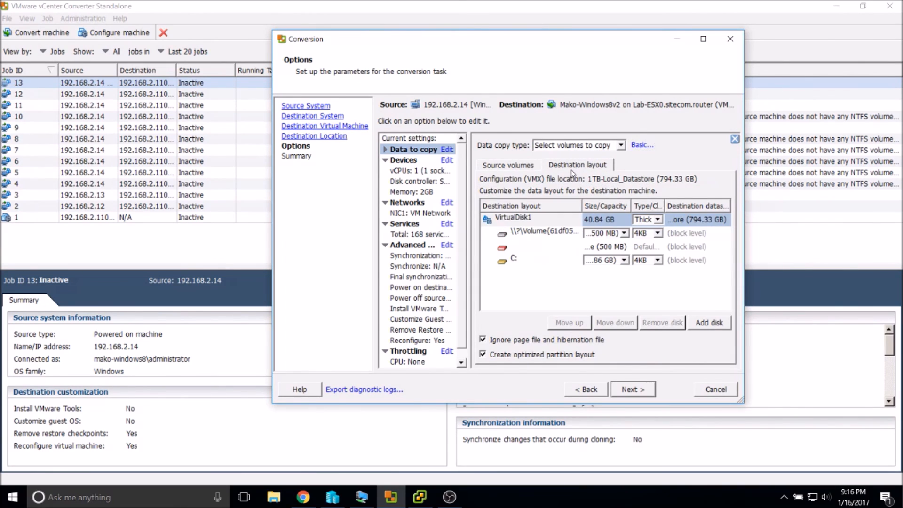
click(659, 220)
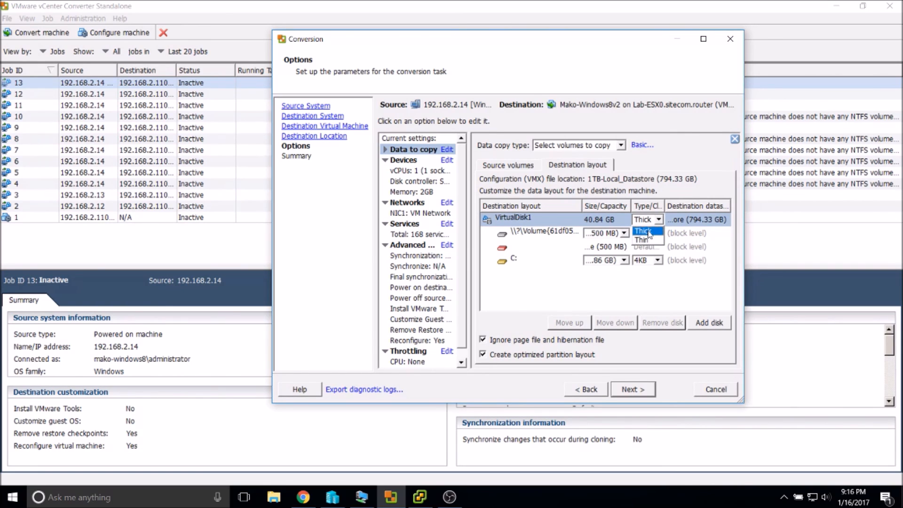
click(690, 165)
drag(582, 205, 616, 205)
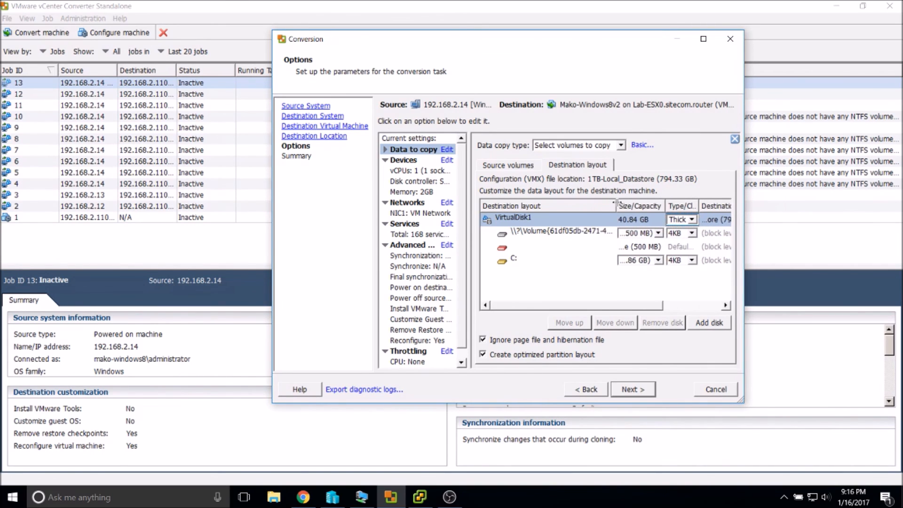
click(533, 252)
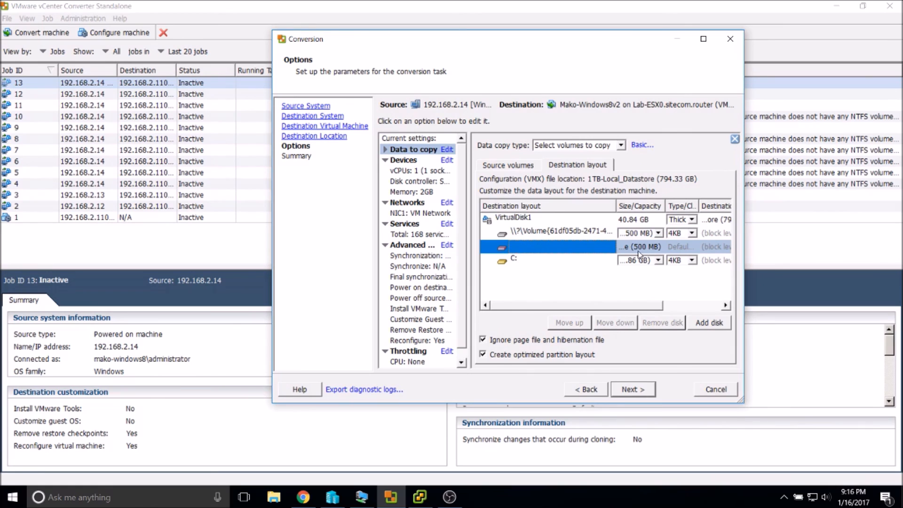
click(624, 387)
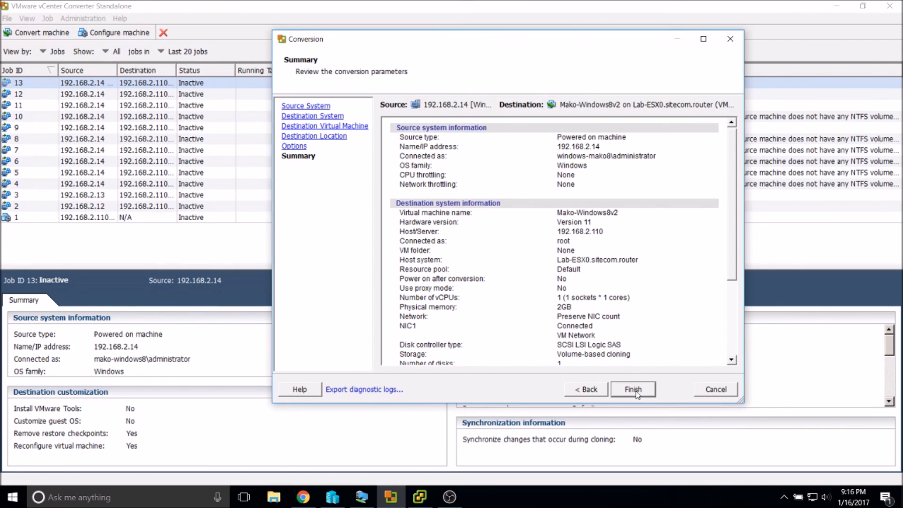
Cancel the Mako-Windows8v2 conversion wizard, review the job details, and minimize the Converter.
click(719, 395)
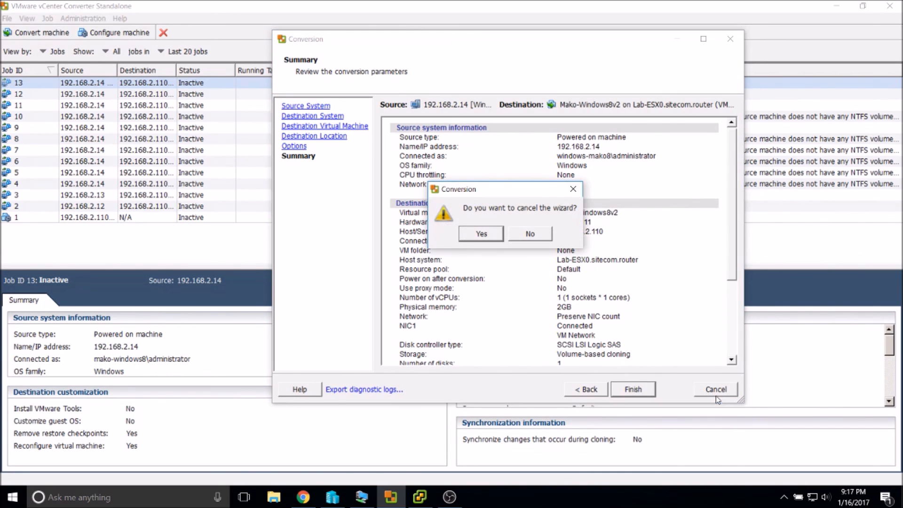
click(482, 234)
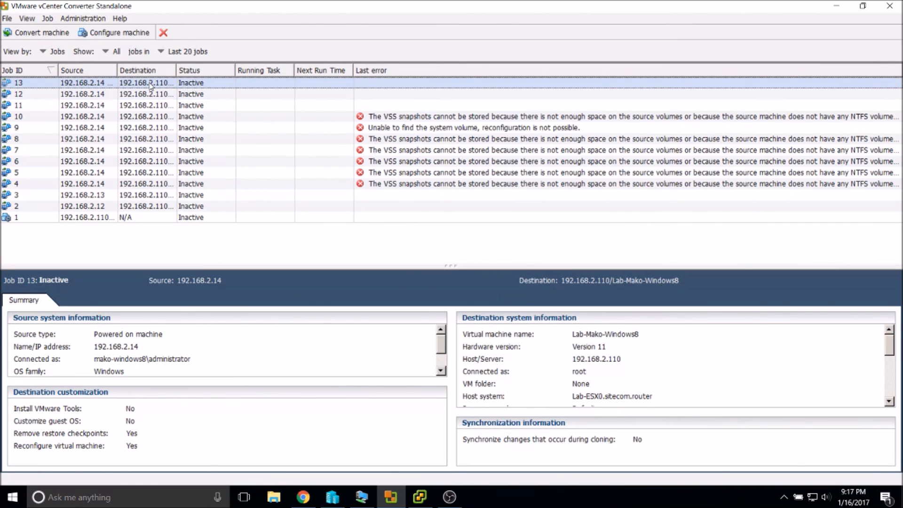
click(637, 373)
scroll(636, 373, down, 5)
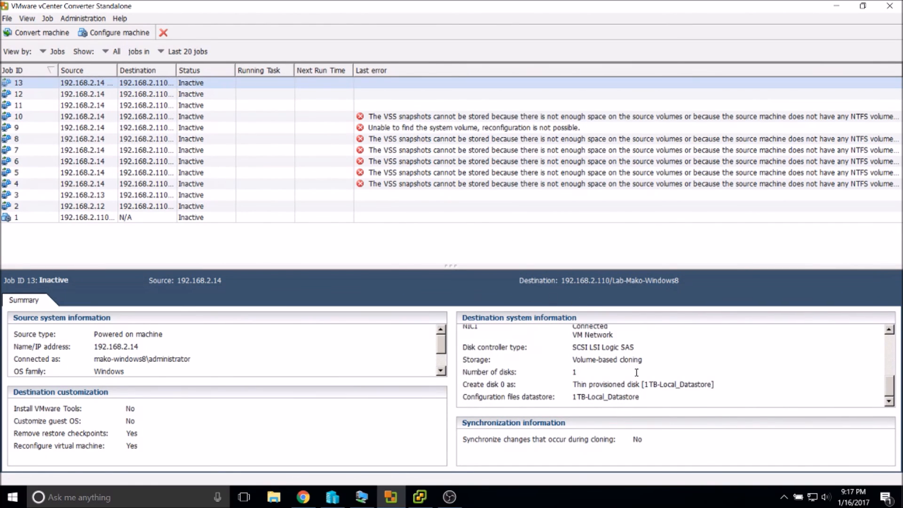
scroll(546, 385, up, 5)
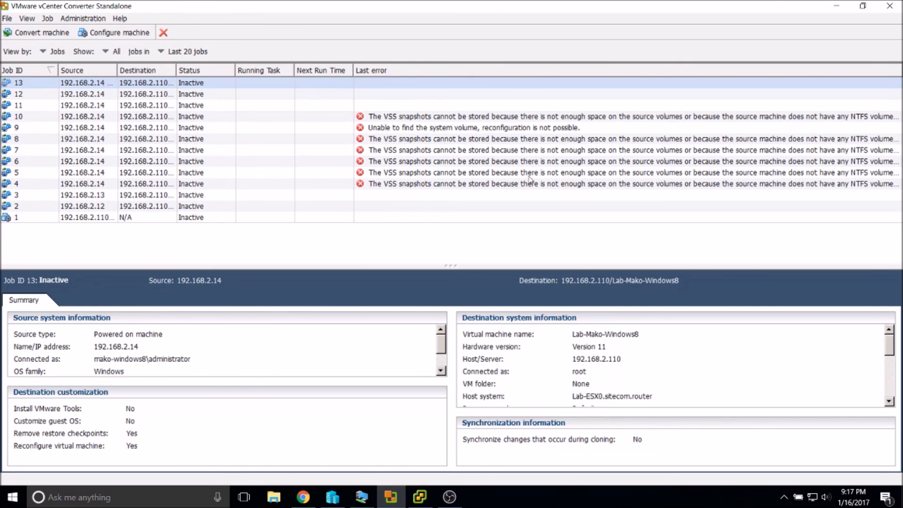
click(828, 10)
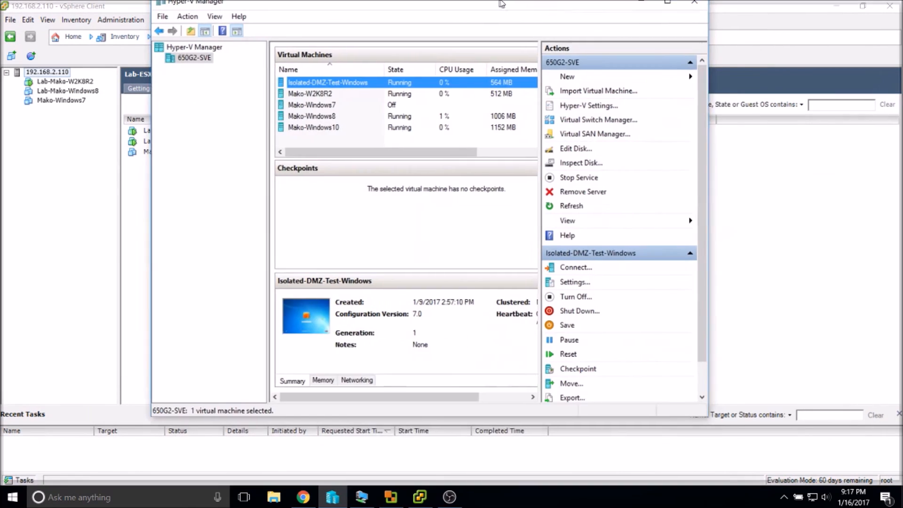
Maximize Hyper-V Manager and collapse its Checkpoints pane to lengthen the Virtual Machines list.
mouse_move(501, 4)
mouse_down()
mouse_move(526, 18)
mouse_move(522, 12)
mouse_move(514, 20)
mouse_move(515, 1)
mouse_up()
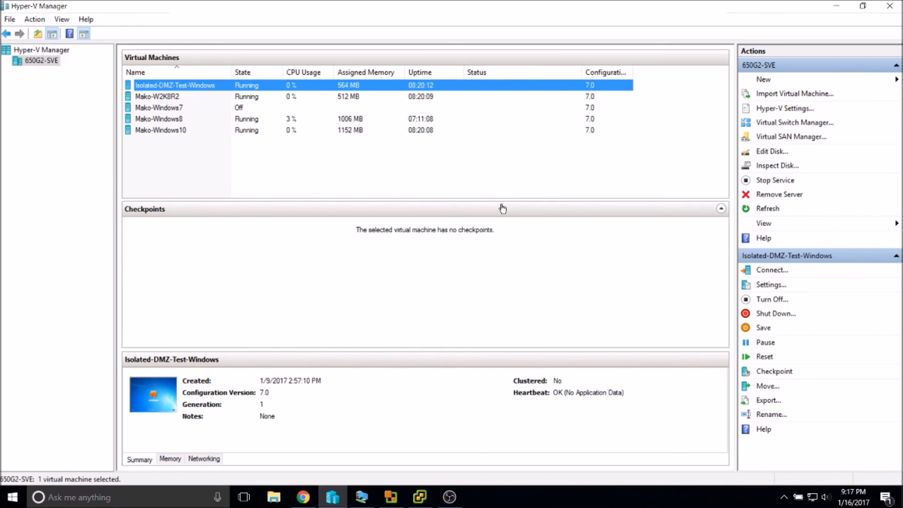
mouse_move(437, 198)
mouse_down()
mouse_move(439, 171)
mouse_move(433, 197)
mouse_up()
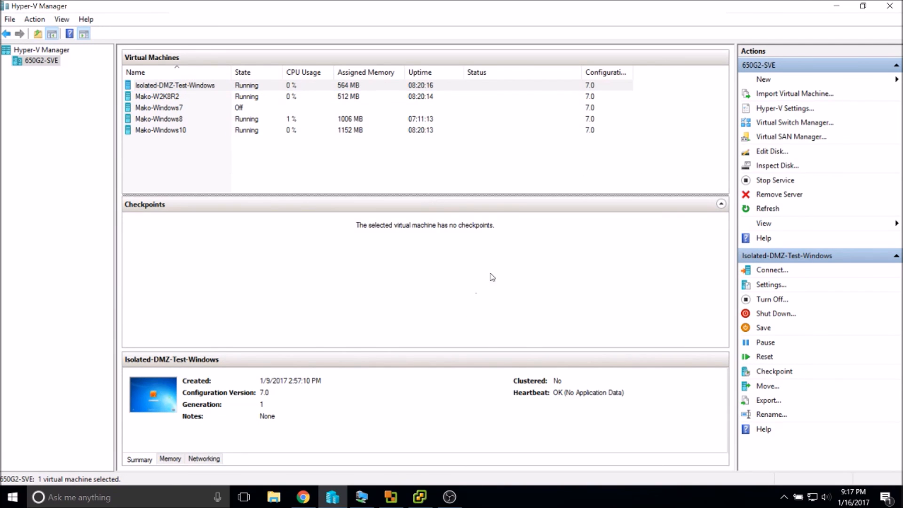
click(420, 199)
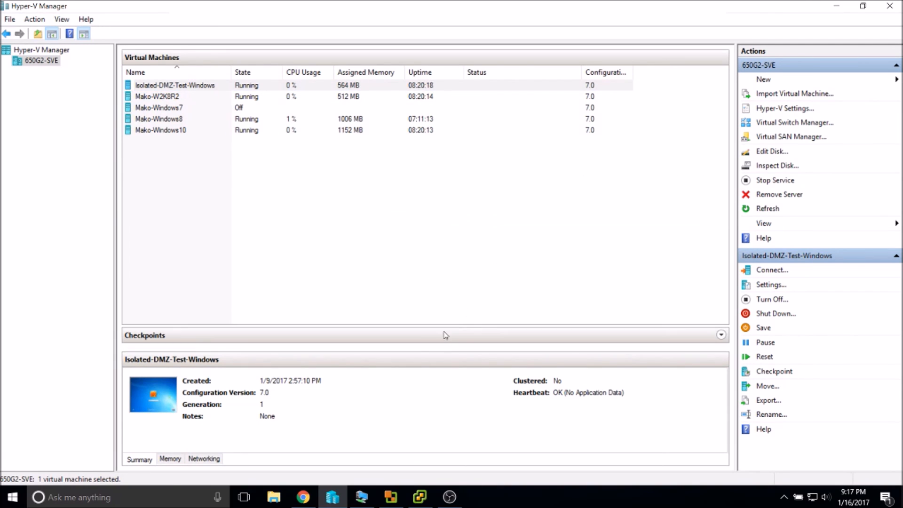
drag(431, 325, 409, 191)
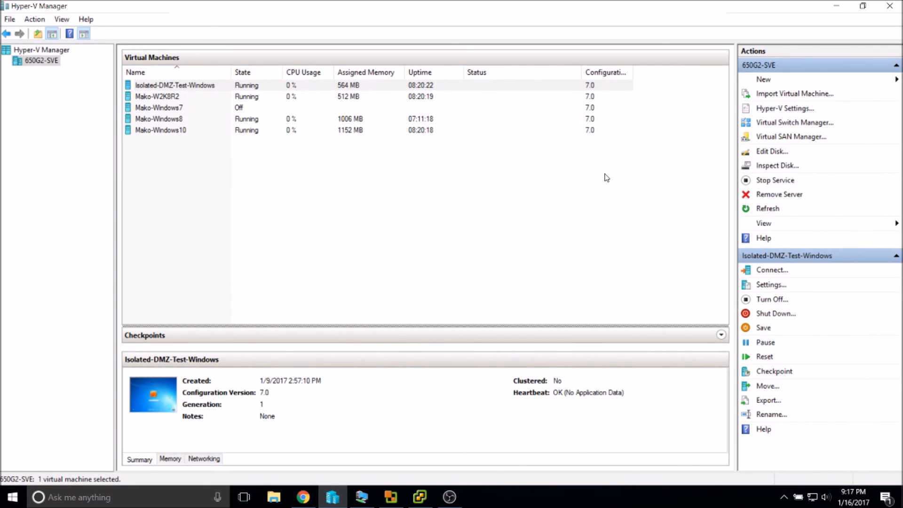
click(449, 496)
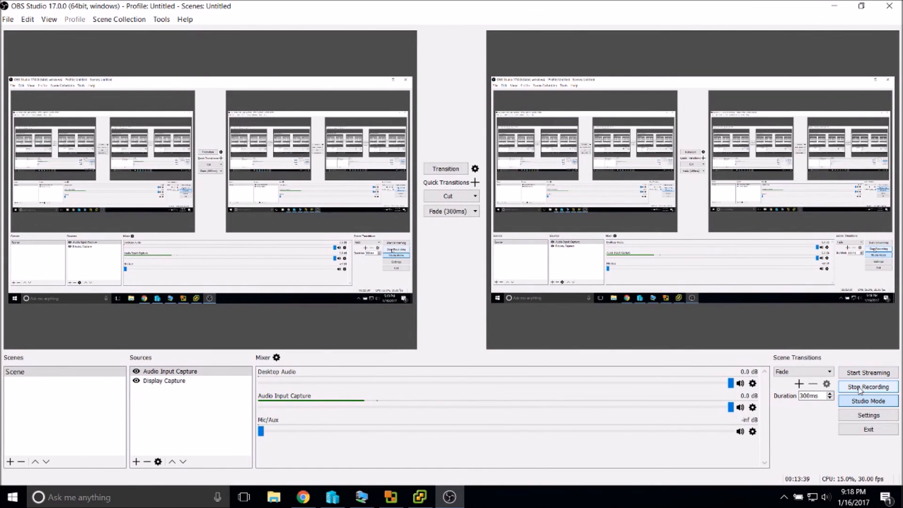